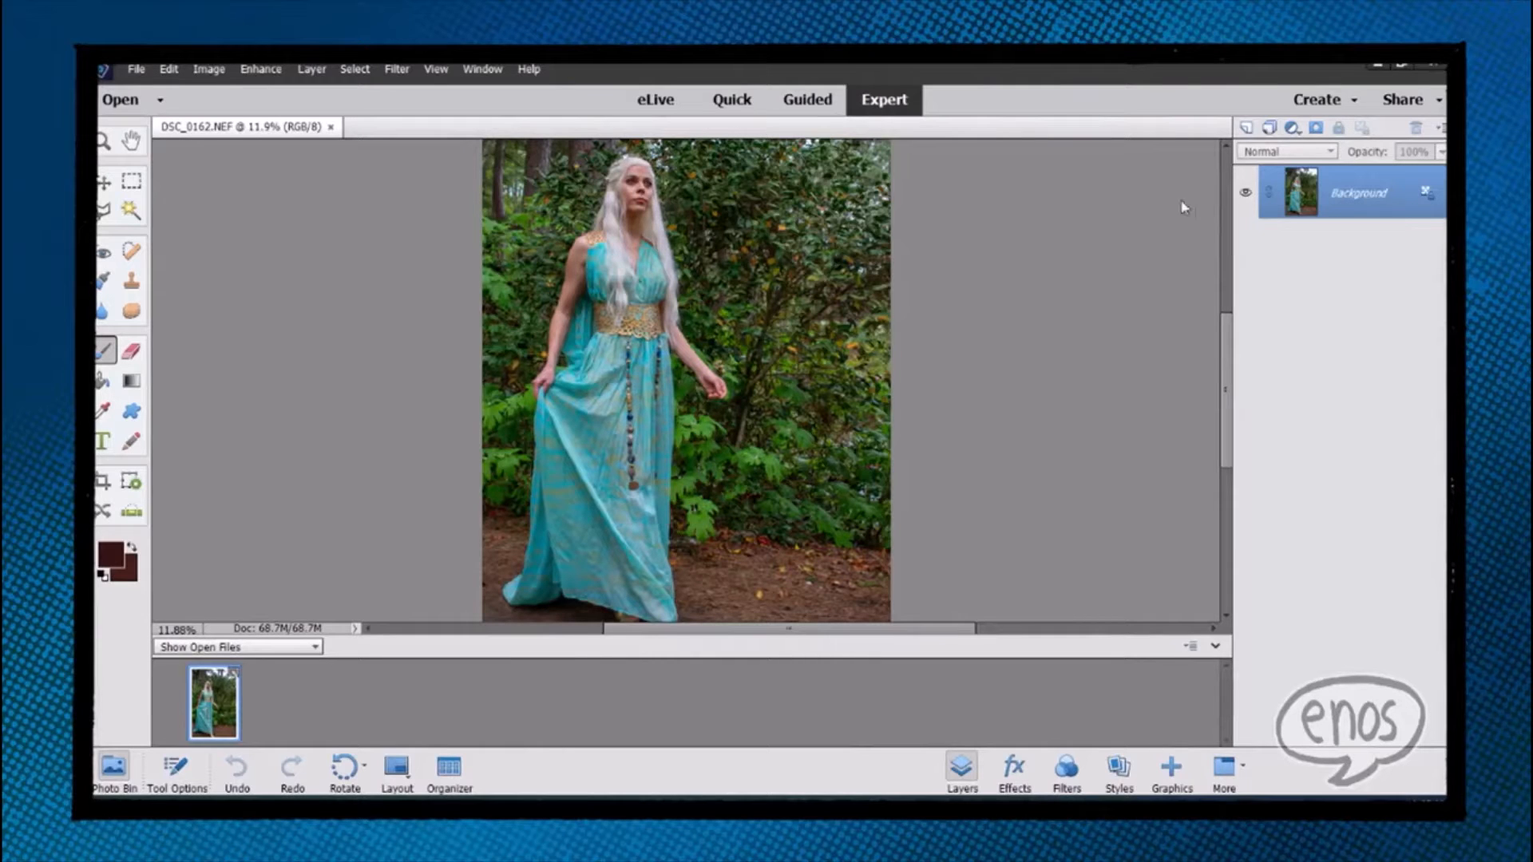
Step: Examine the woman's face, skin and hair in the portrait up close, up to 100% magnification
{"action": "key", "text": "ctrl+equal"}
{"action": "key", "text": "ctrl+equal"}
{"action": "key", "text": "ctrl+equal"}
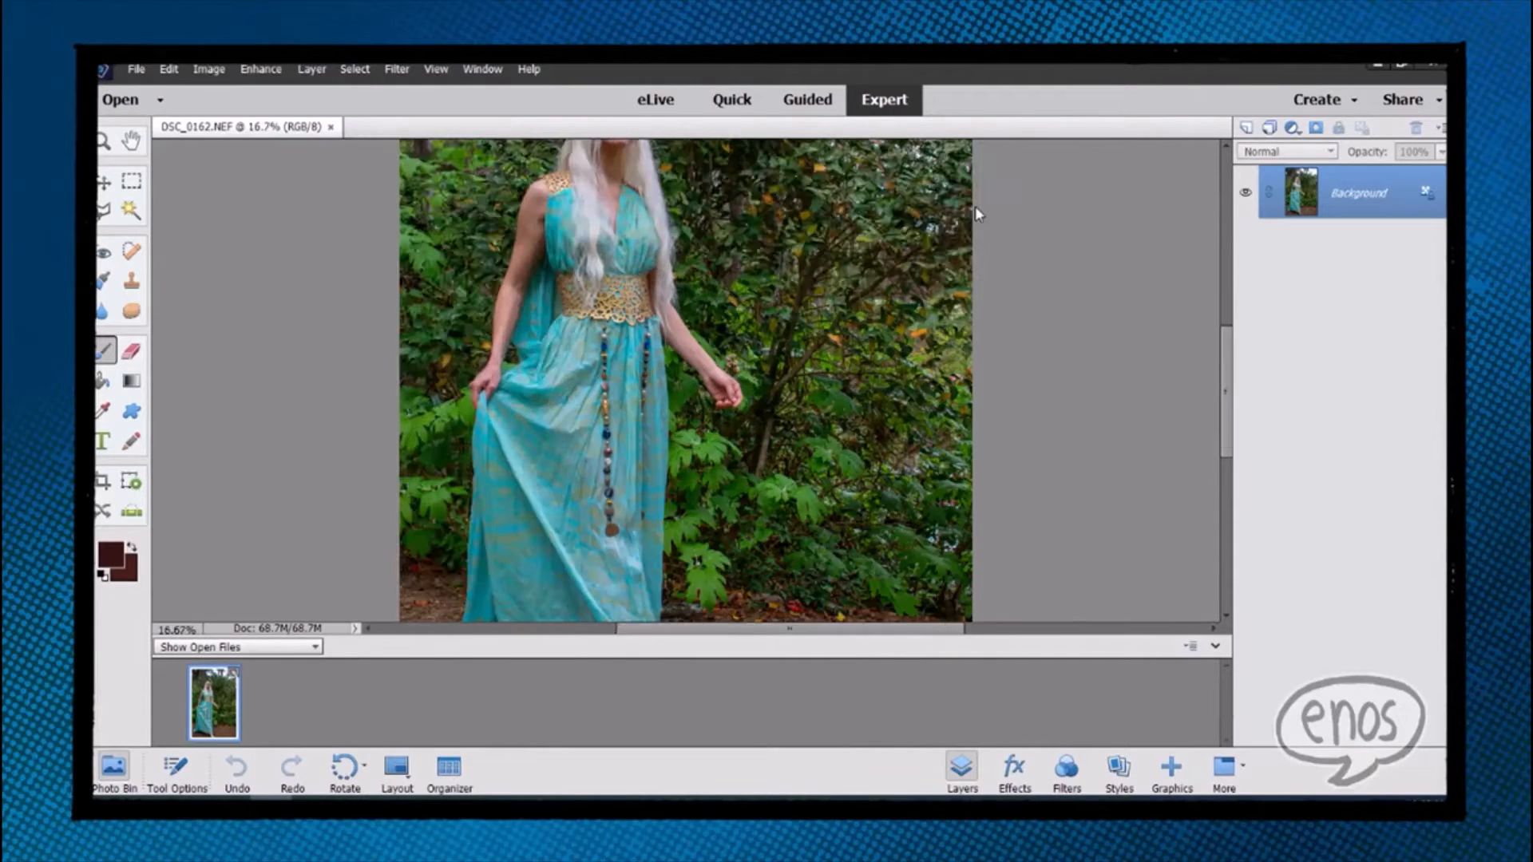
{"action": "scroll", "coordinate": [687, 381], "scroll_direction": "up", "scroll_amount": 10}
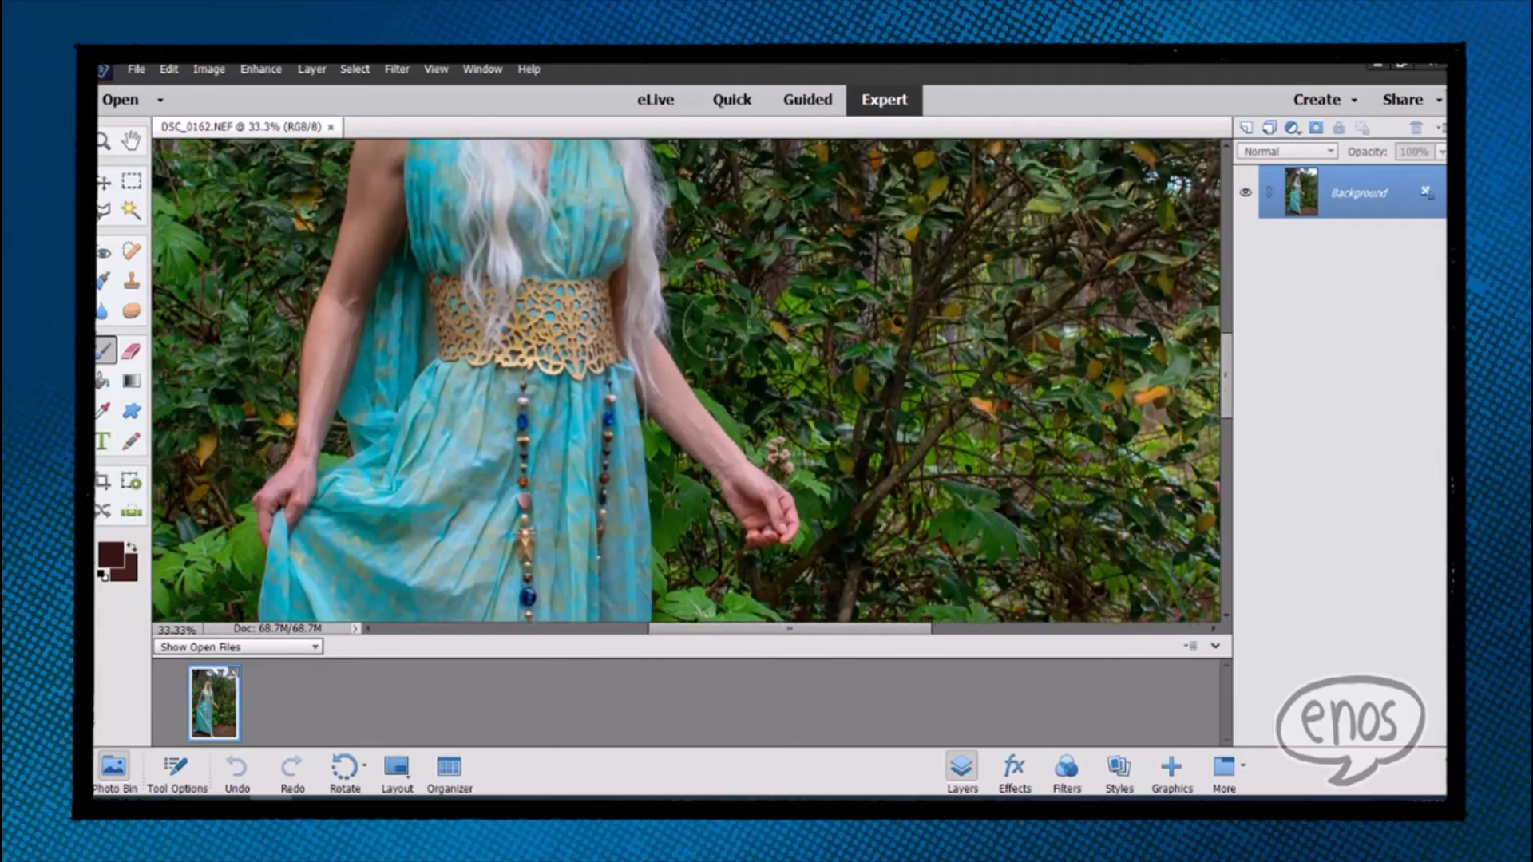
{"action": "scroll", "coordinate": [686, 381], "scroll_direction": "up", "scroll_amount": 10}
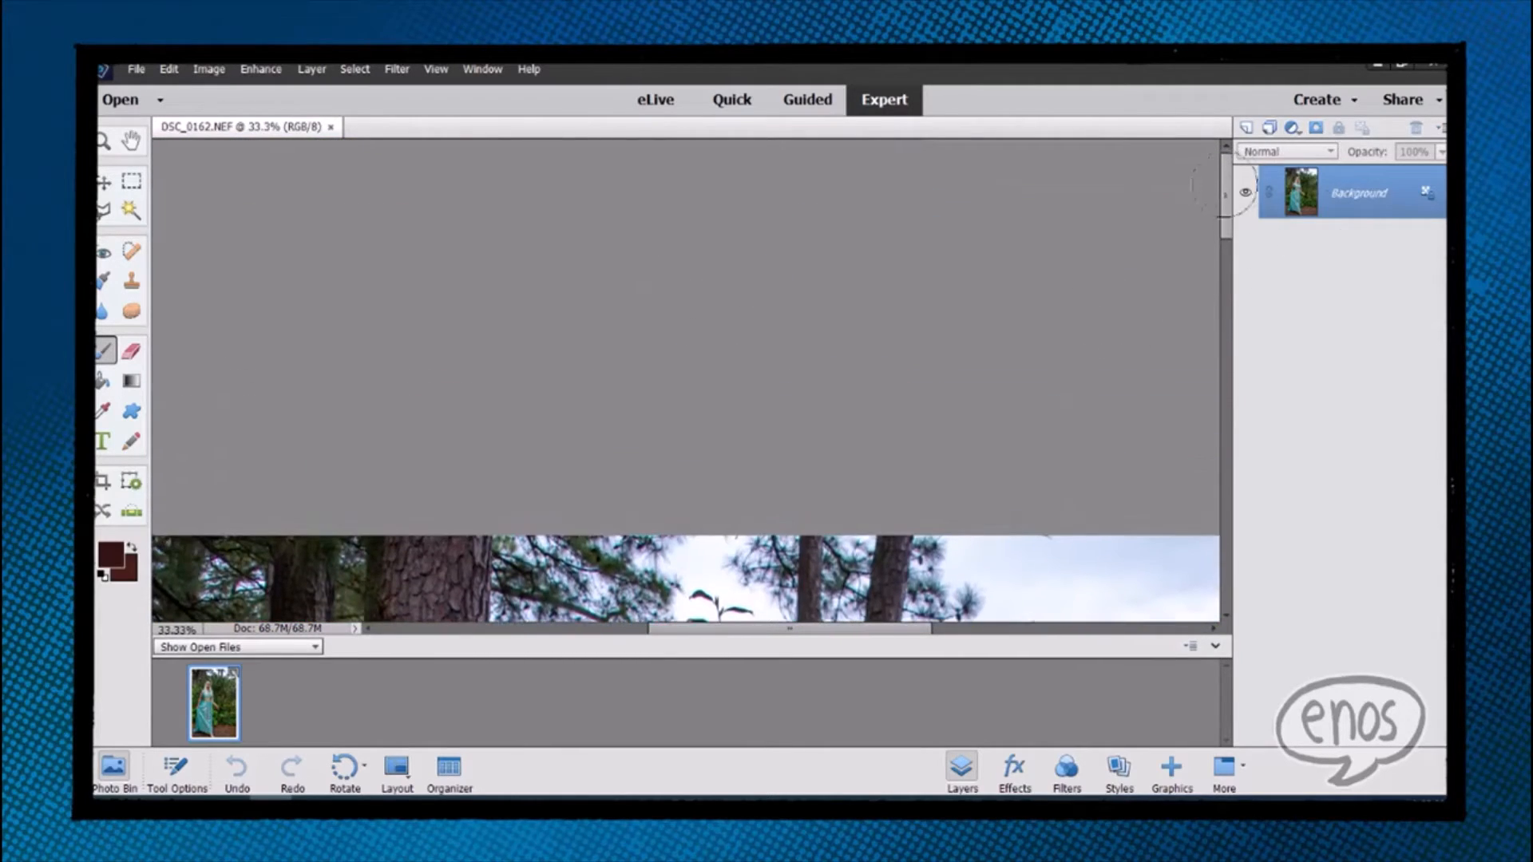
{"action": "scroll", "coordinate": [982, 250], "scroll_direction": "down", "scroll_amount": 5}
{"action": "scroll", "coordinate": [981, 250], "scroll_direction": "down", "scroll_amount": 10}
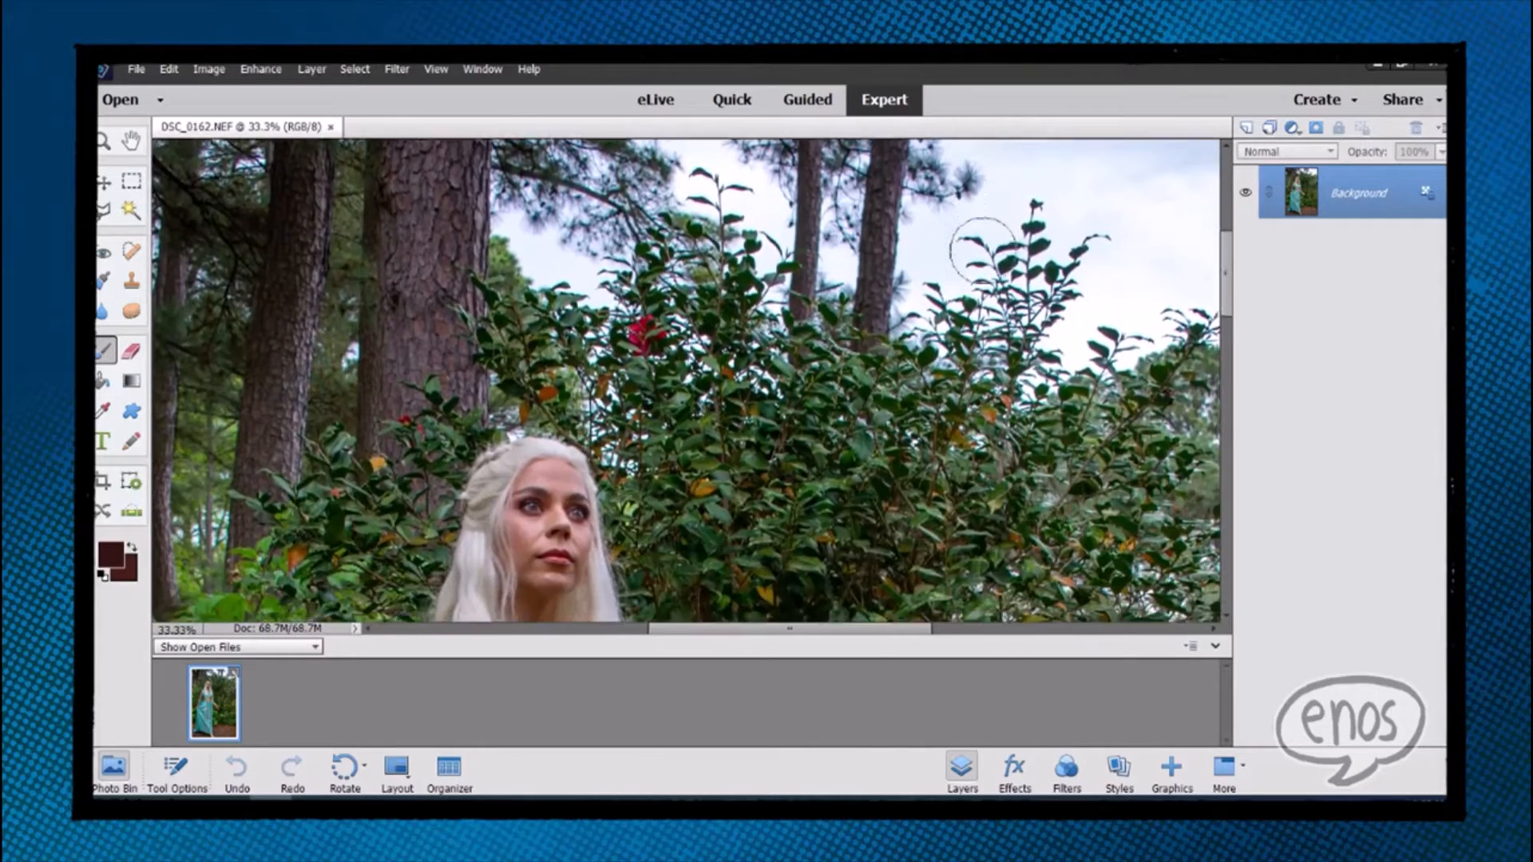
{"action": "scroll", "coordinate": [806, 326], "scroll_direction": "up", "scroll_amount": 3}
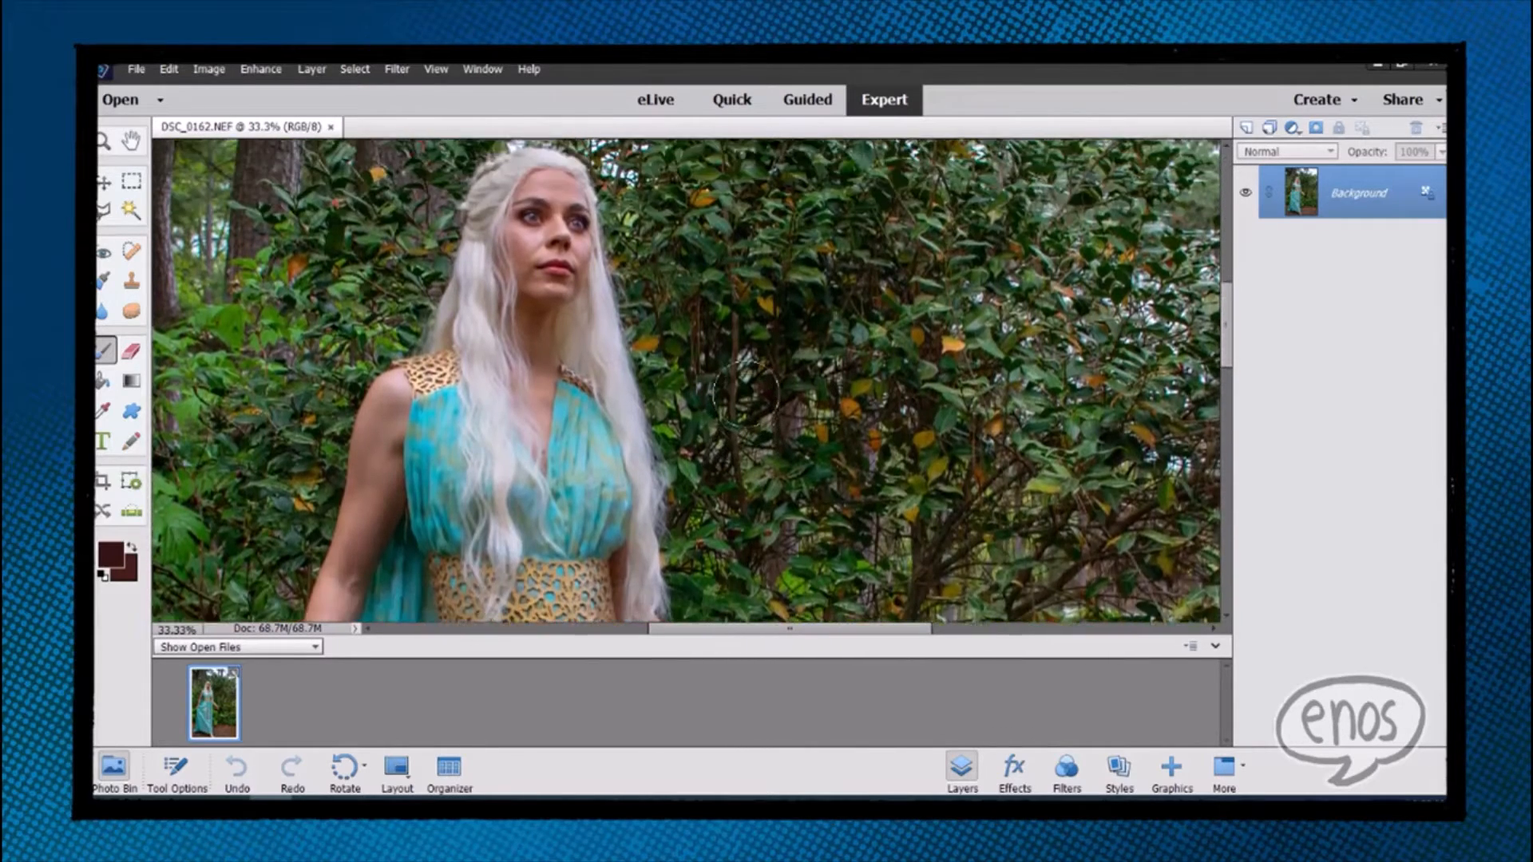
{"action": "key", "text": "ctrl+equal"}
{"action": "key", "text": "ctrl+equal"}
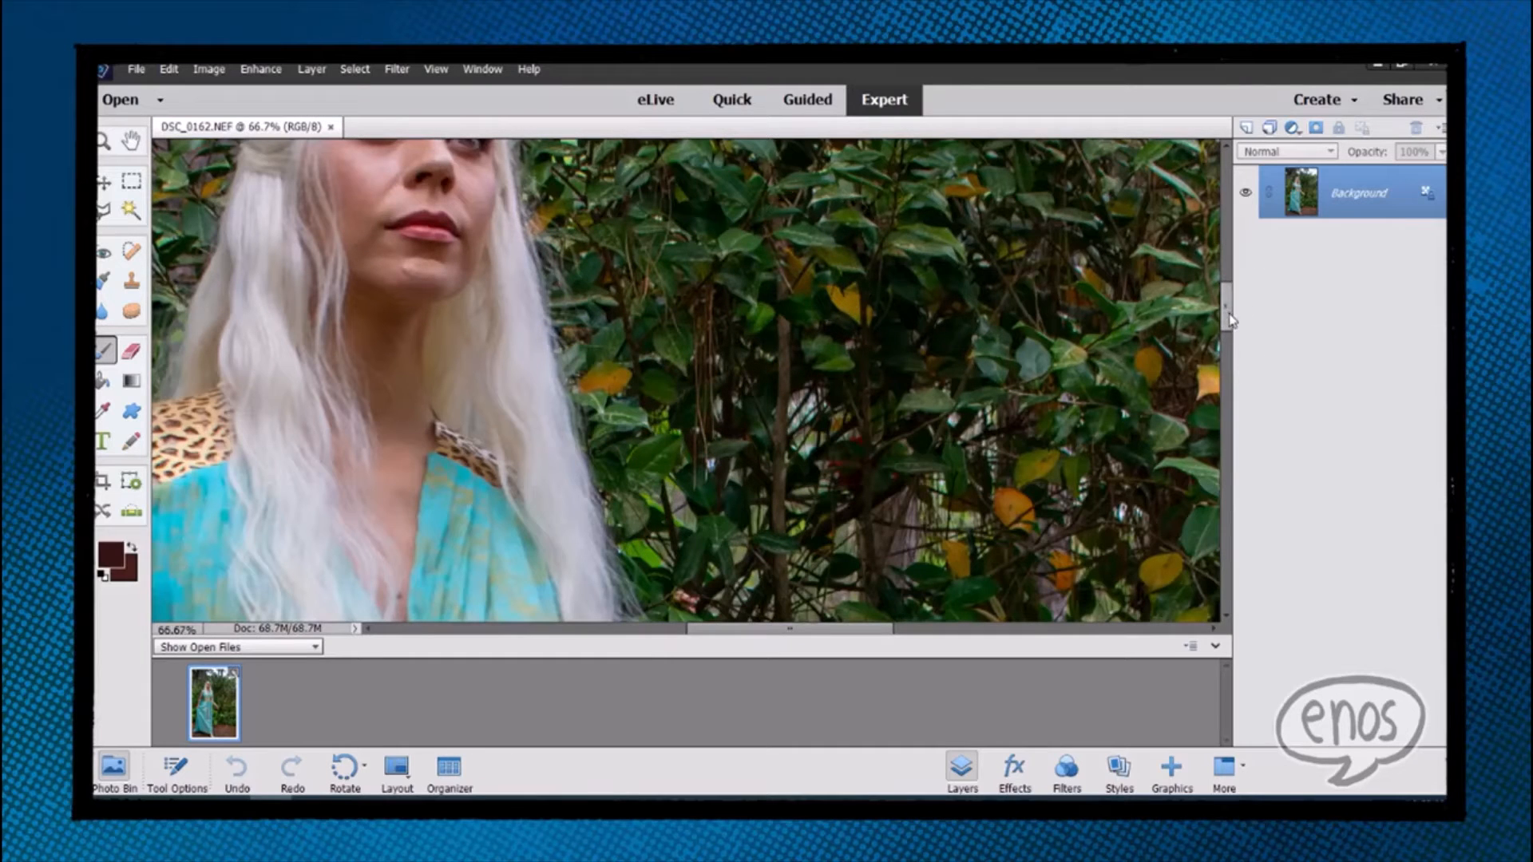
{"action": "scroll", "coordinate": [1227, 316], "scroll_direction": "up", "scroll_amount": 4}
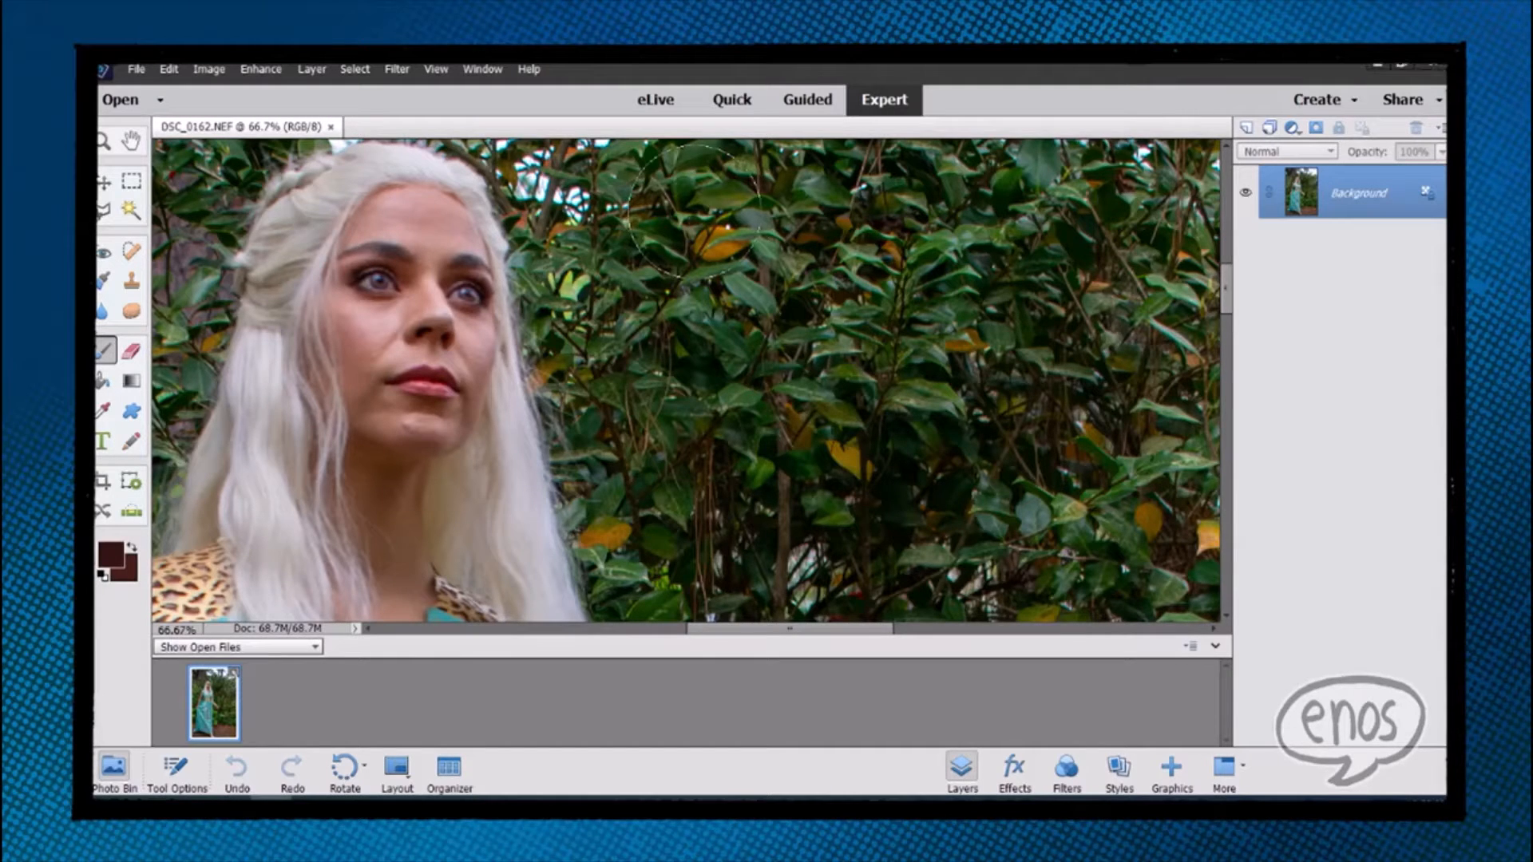
{"action": "key", "text": "ctrl+1"}
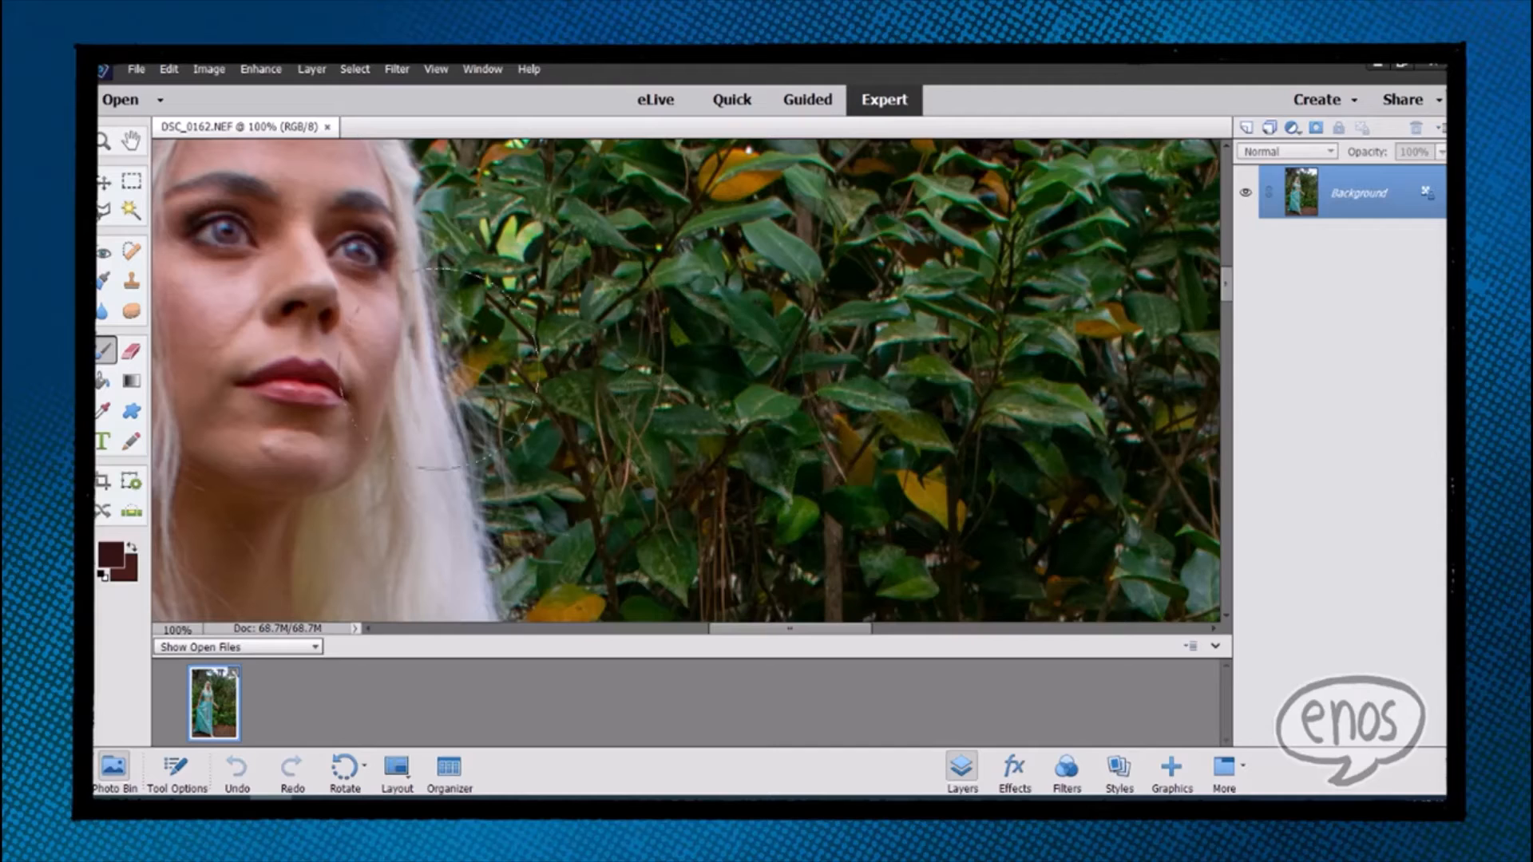
{"action": "key", "text": "ctrl+minus"}
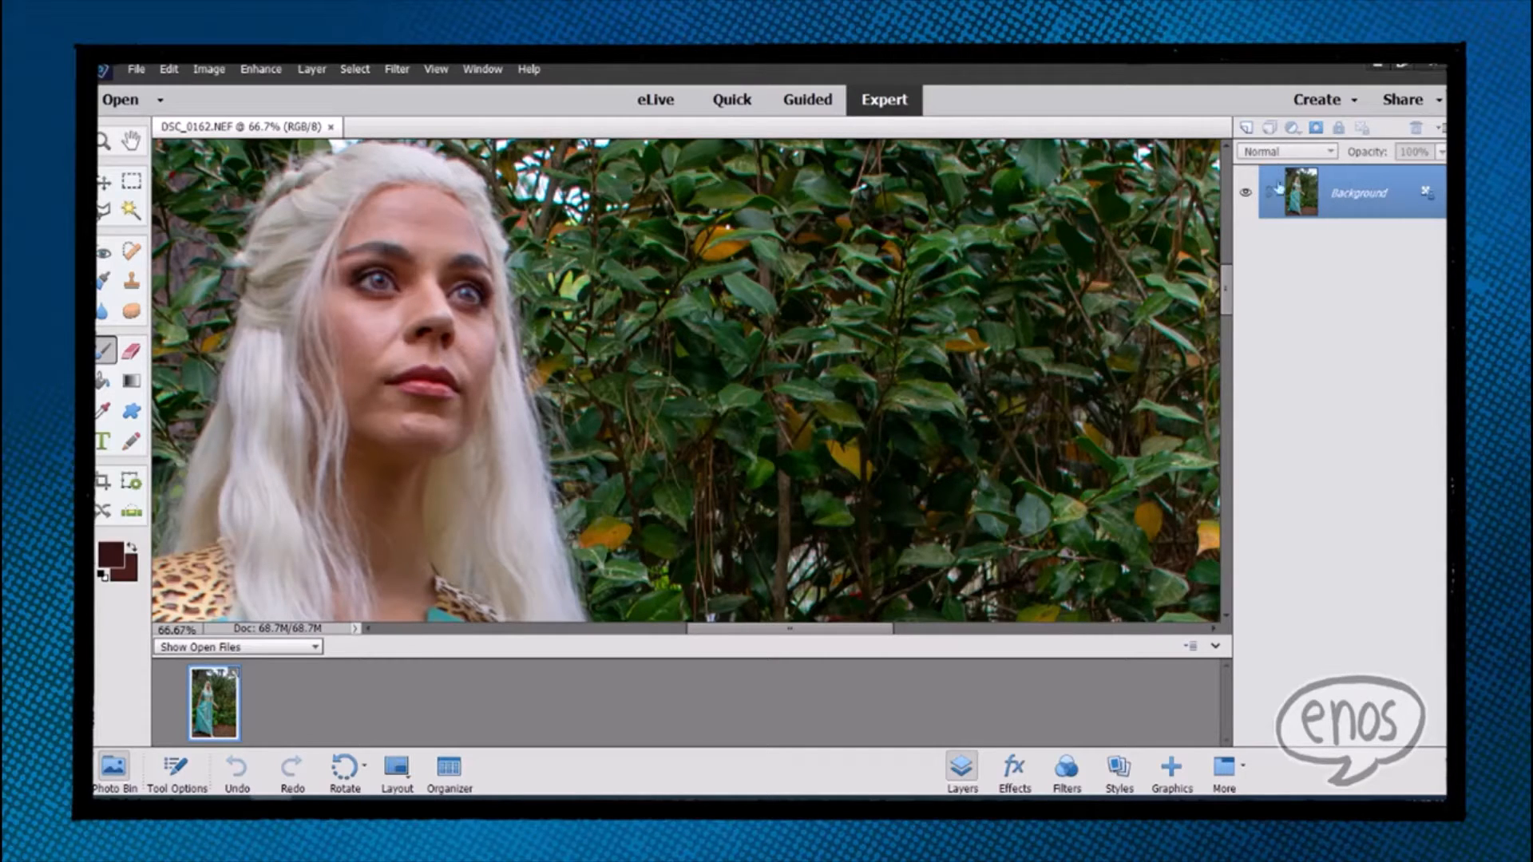
Step: Duplicate the Background layer and apply a Gaussian Blur with a 4.0 pixel radius to the copy
{"action": "left_click_drag", "start_coordinate": [1313, 186], "coordinate": [1246, 128]}
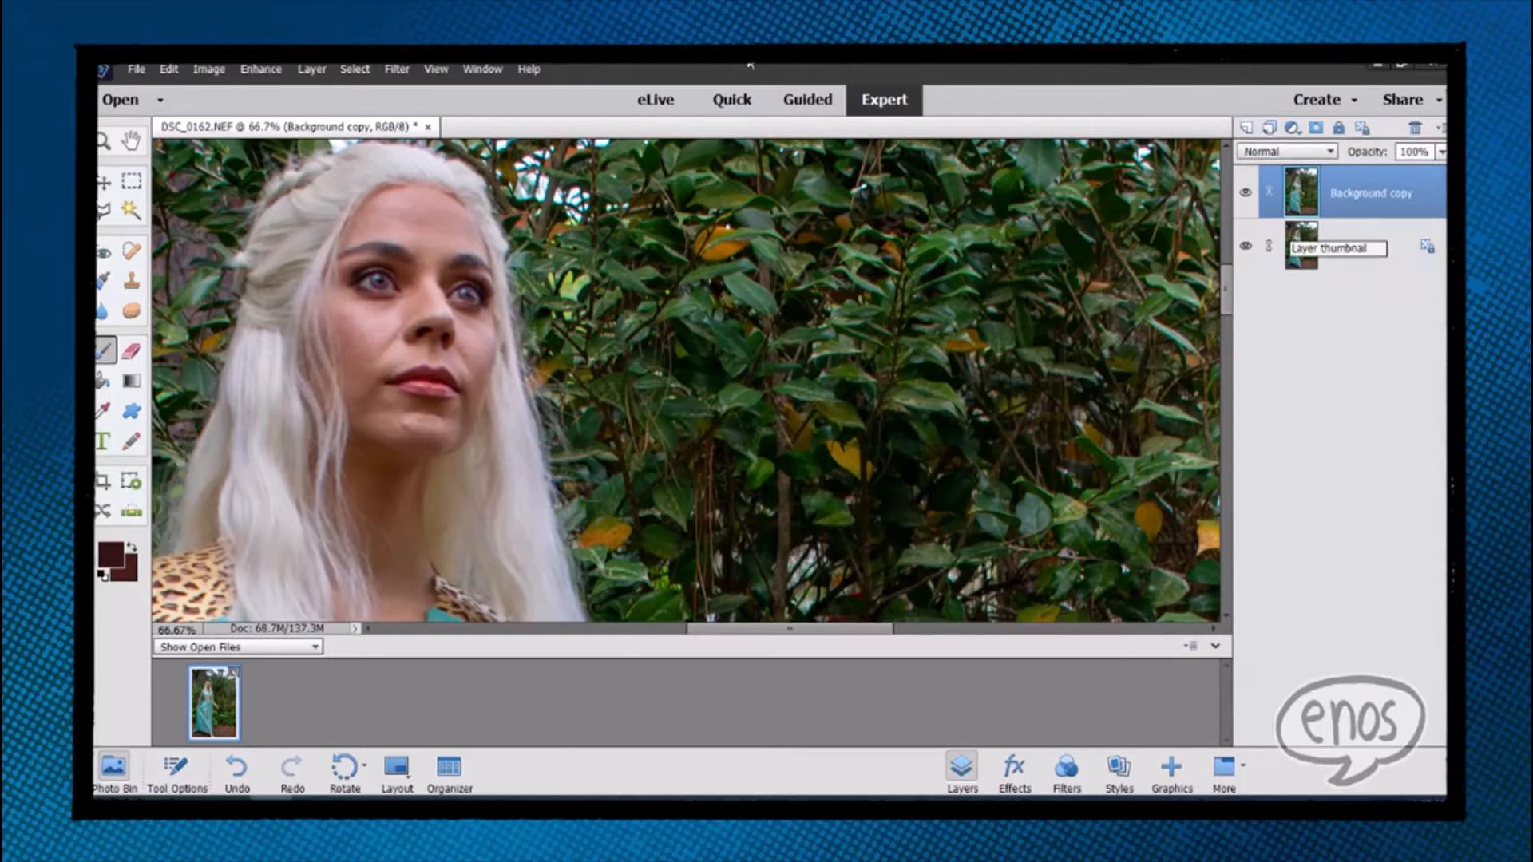
{"action": "left_click", "coordinate": [1297, 153]}
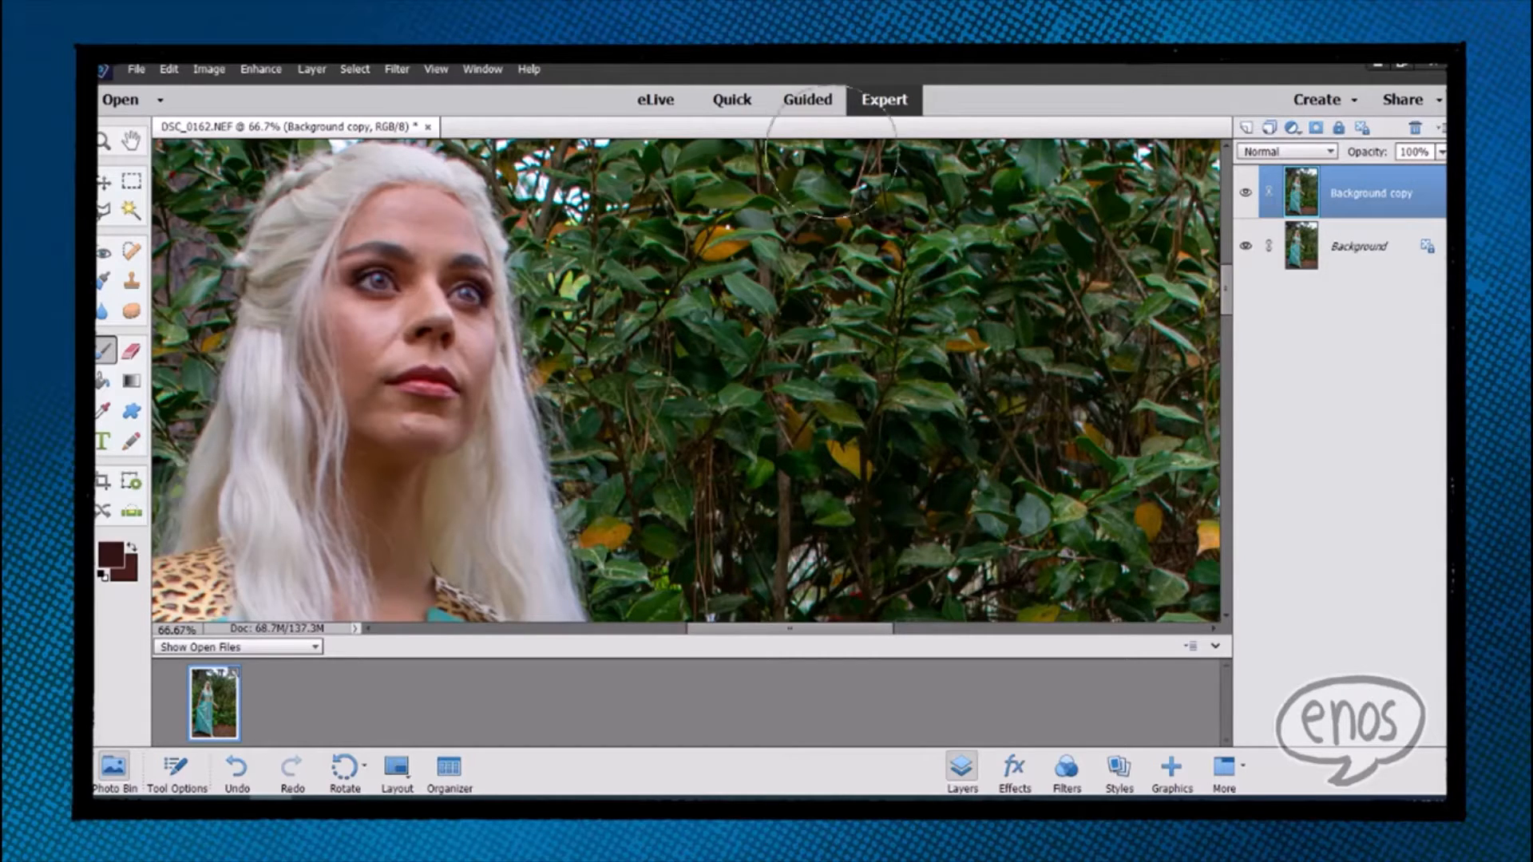
{"action": "left_click", "coordinate": [387, 71]}
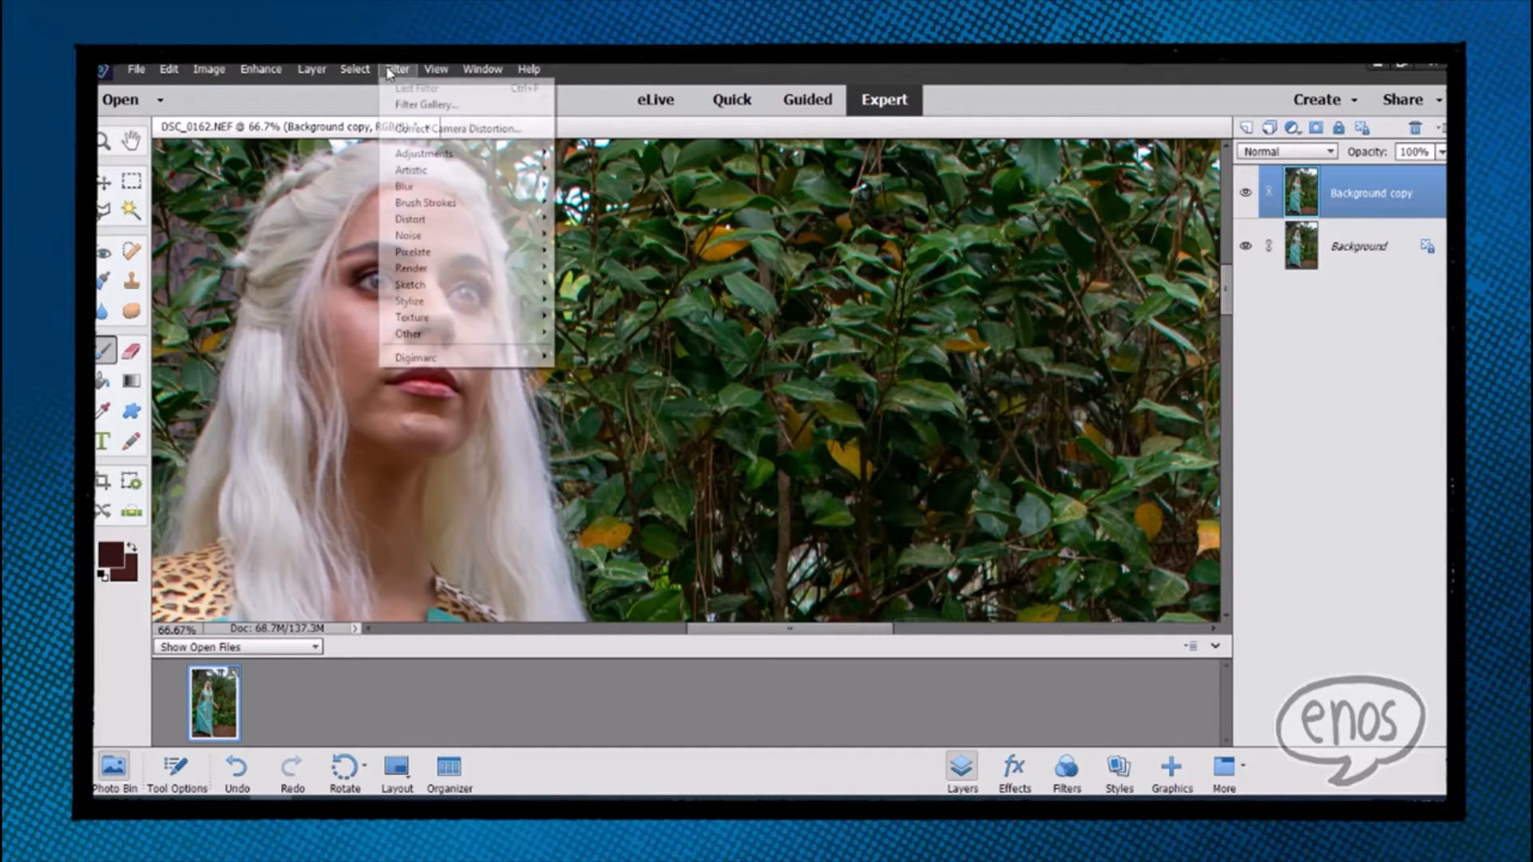
{"action": "mouse_move", "coordinate": [456, 190]}
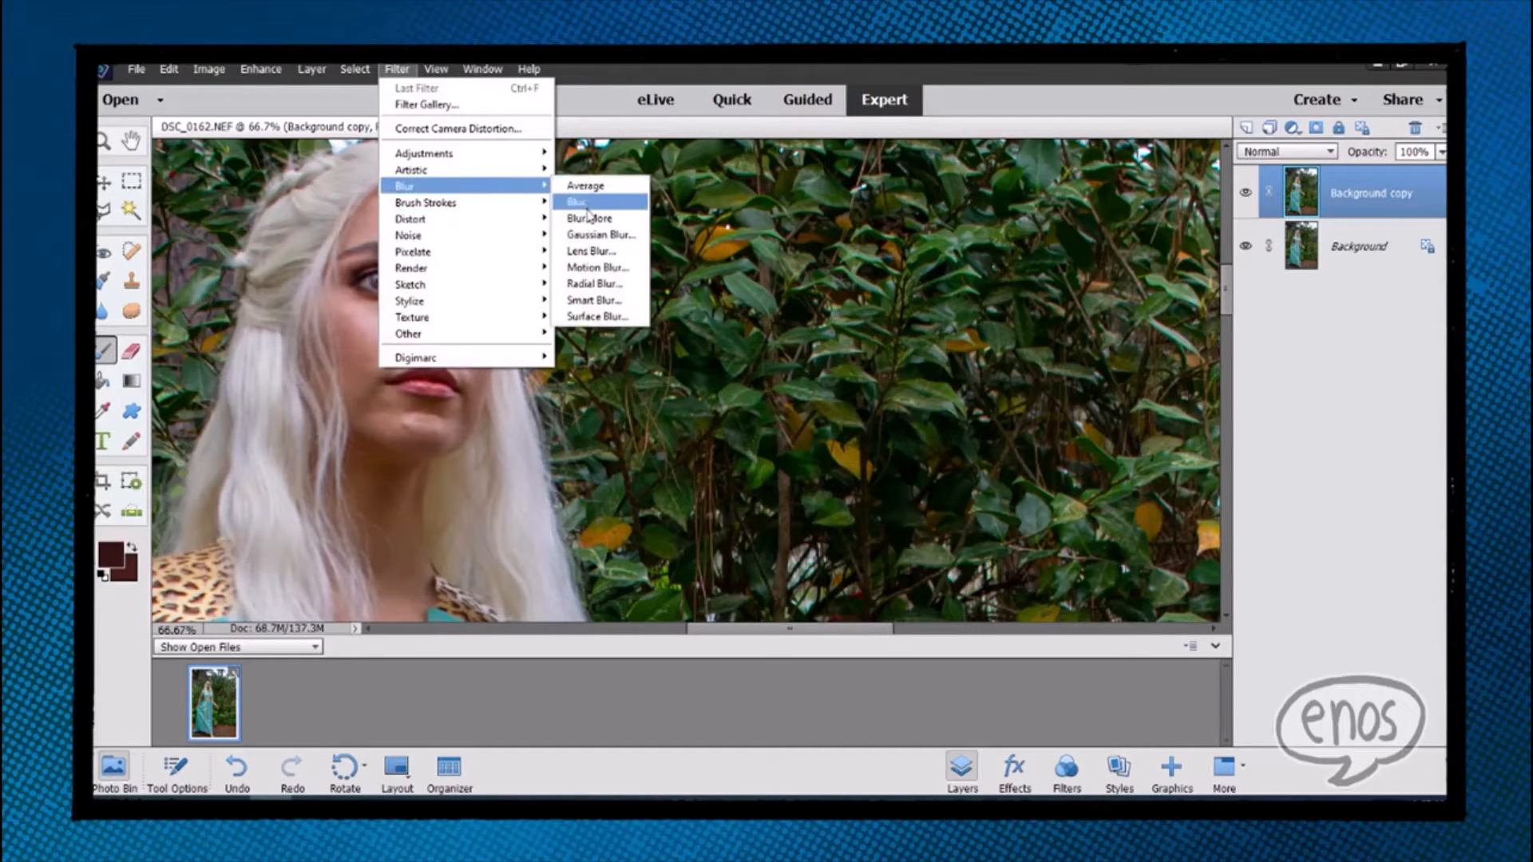
{"action": "left_click", "coordinate": [594, 235]}
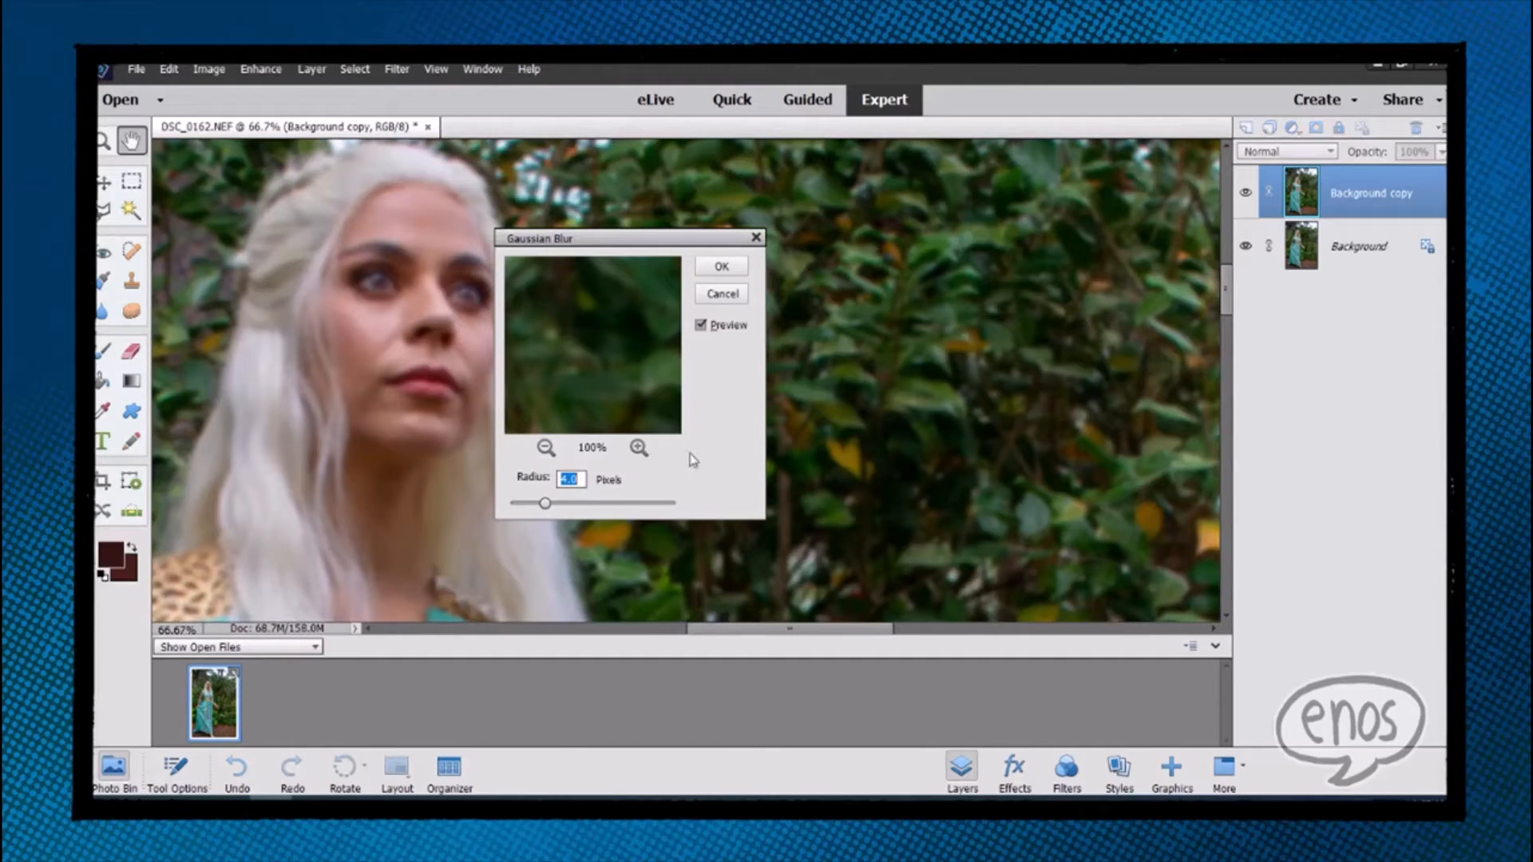
{"action": "left_click", "coordinate": [723, 267]}
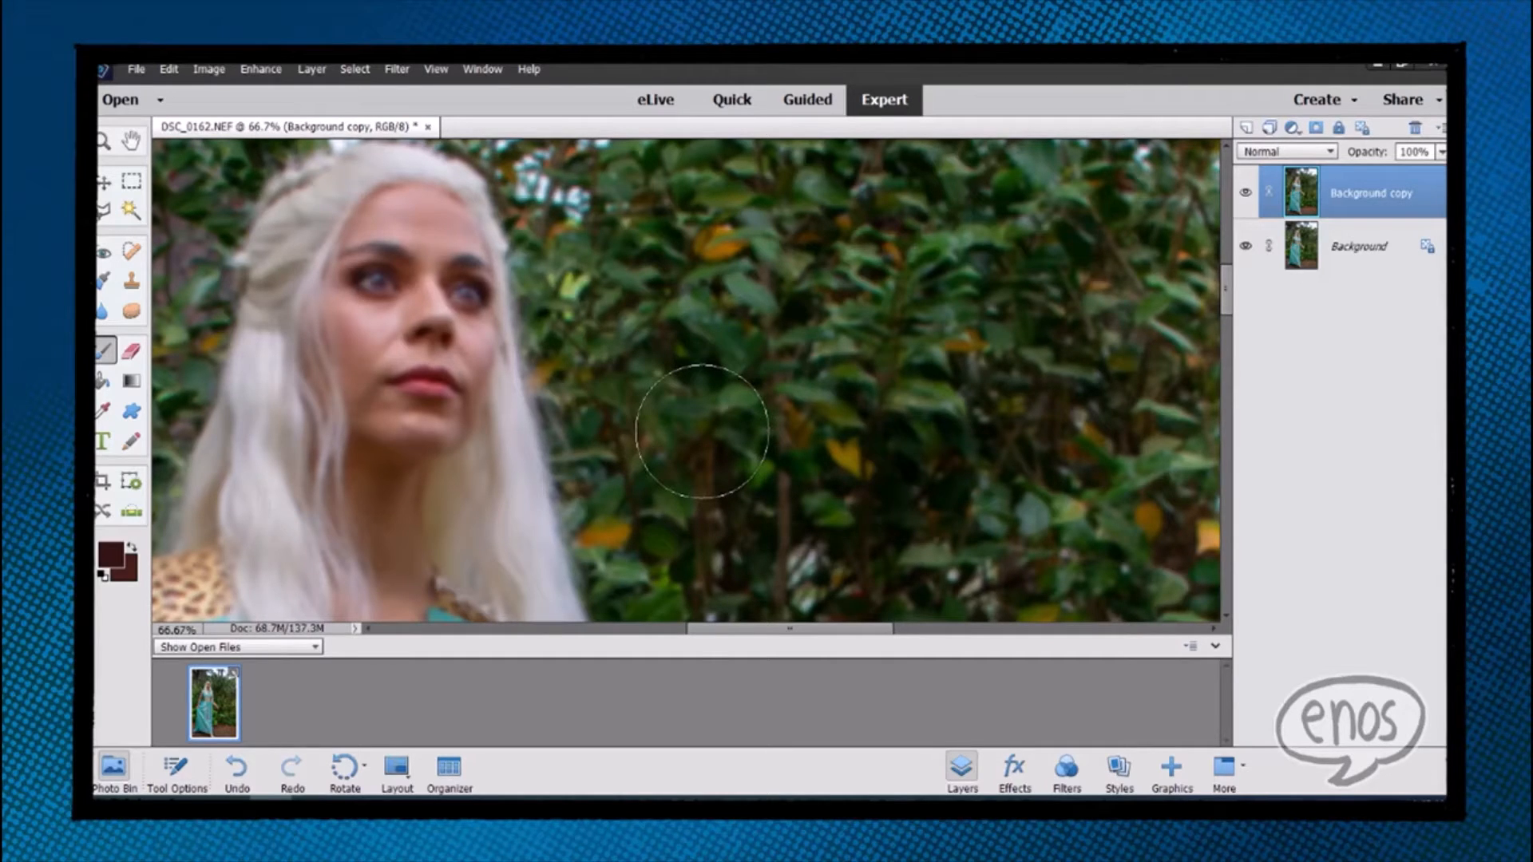
Step: Duplicate the blurred layer and the Background layer together, and invert the colors of the topmost copy
{"action": "left_click", "coordinate": [1391, 255], "text": "shift"}
{"action": "left_click_drag", "start_coordinate": [1380, 219], "coordinate": [1247, 131]}
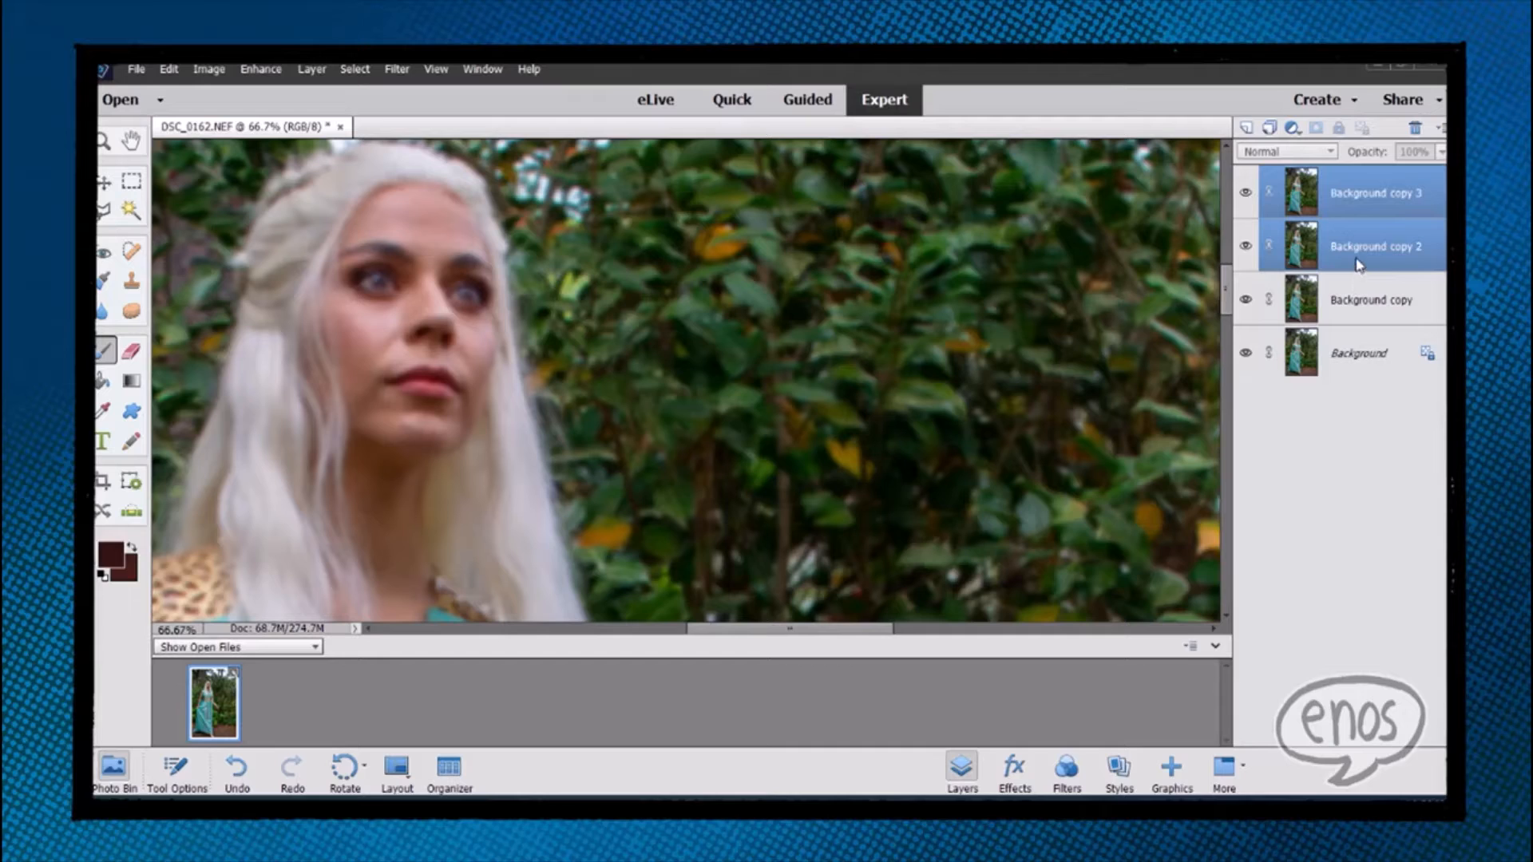
{"action": "left_click", "coordinate": [1355, 199]}
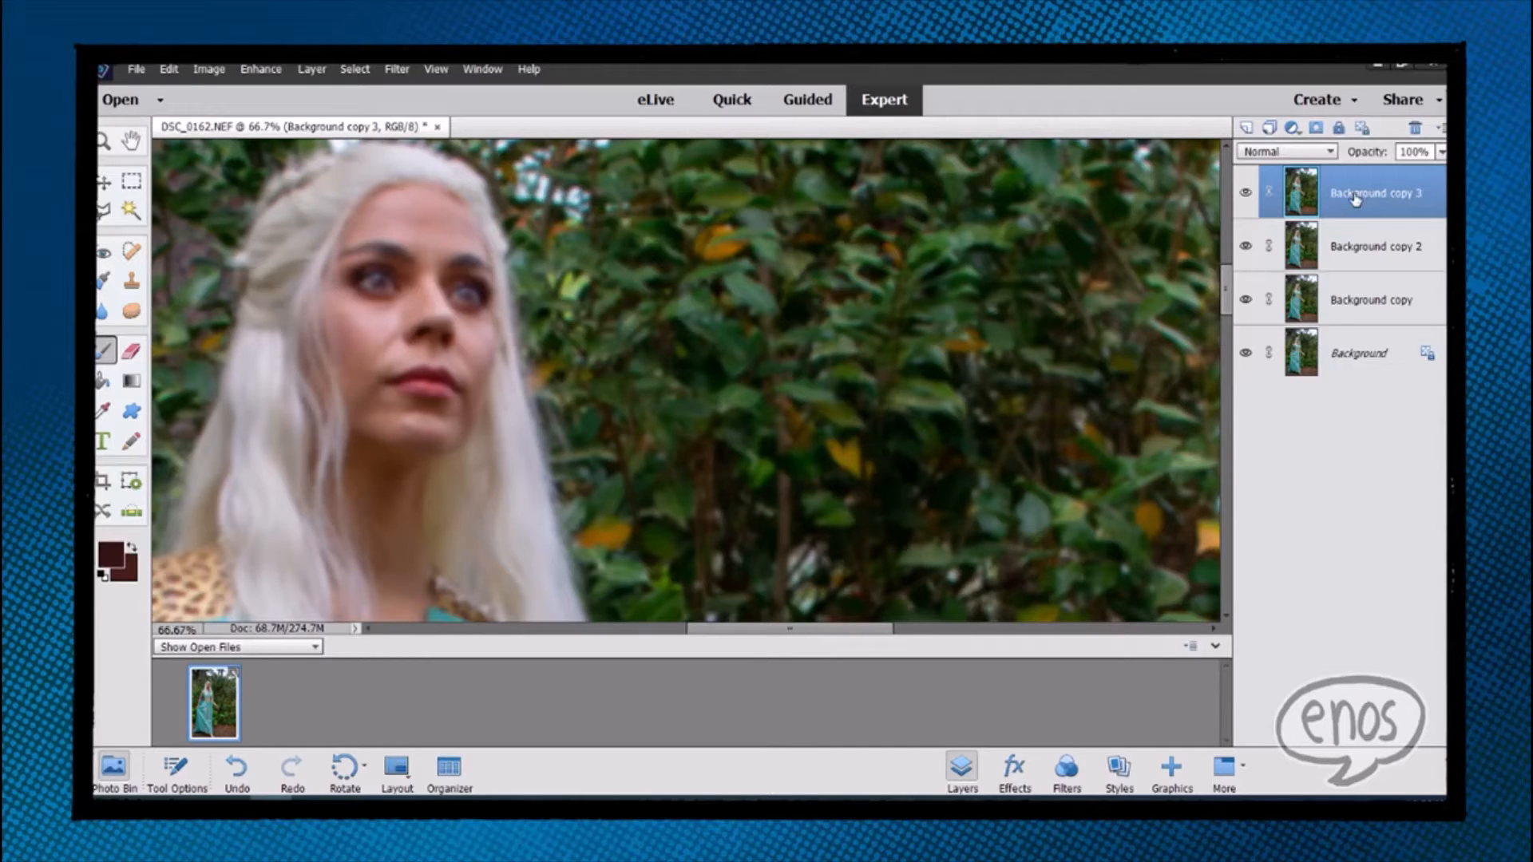
{"action": "key", "text": "ctrl+i"}
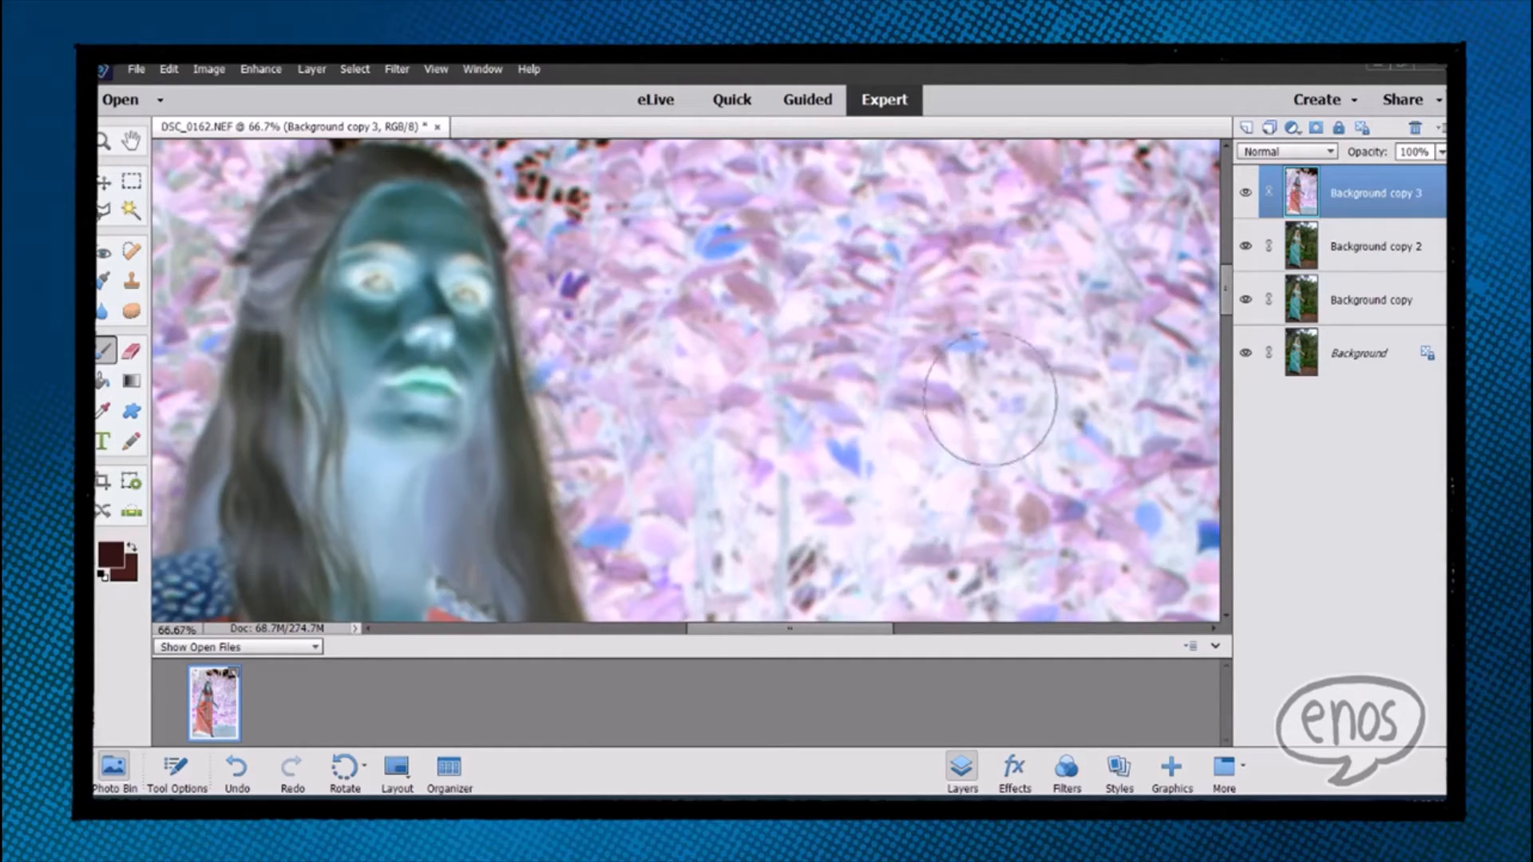
Step: Lower the inverted layer's opacity to 50% and merge it with the Background copy 2 layer beneath it
{"action": "left_click", "coordinate": [1442, 153]}
{"action": "left_click_drag", "start_coordinate": [1442, 172], "coordinate": [1406, 182]}
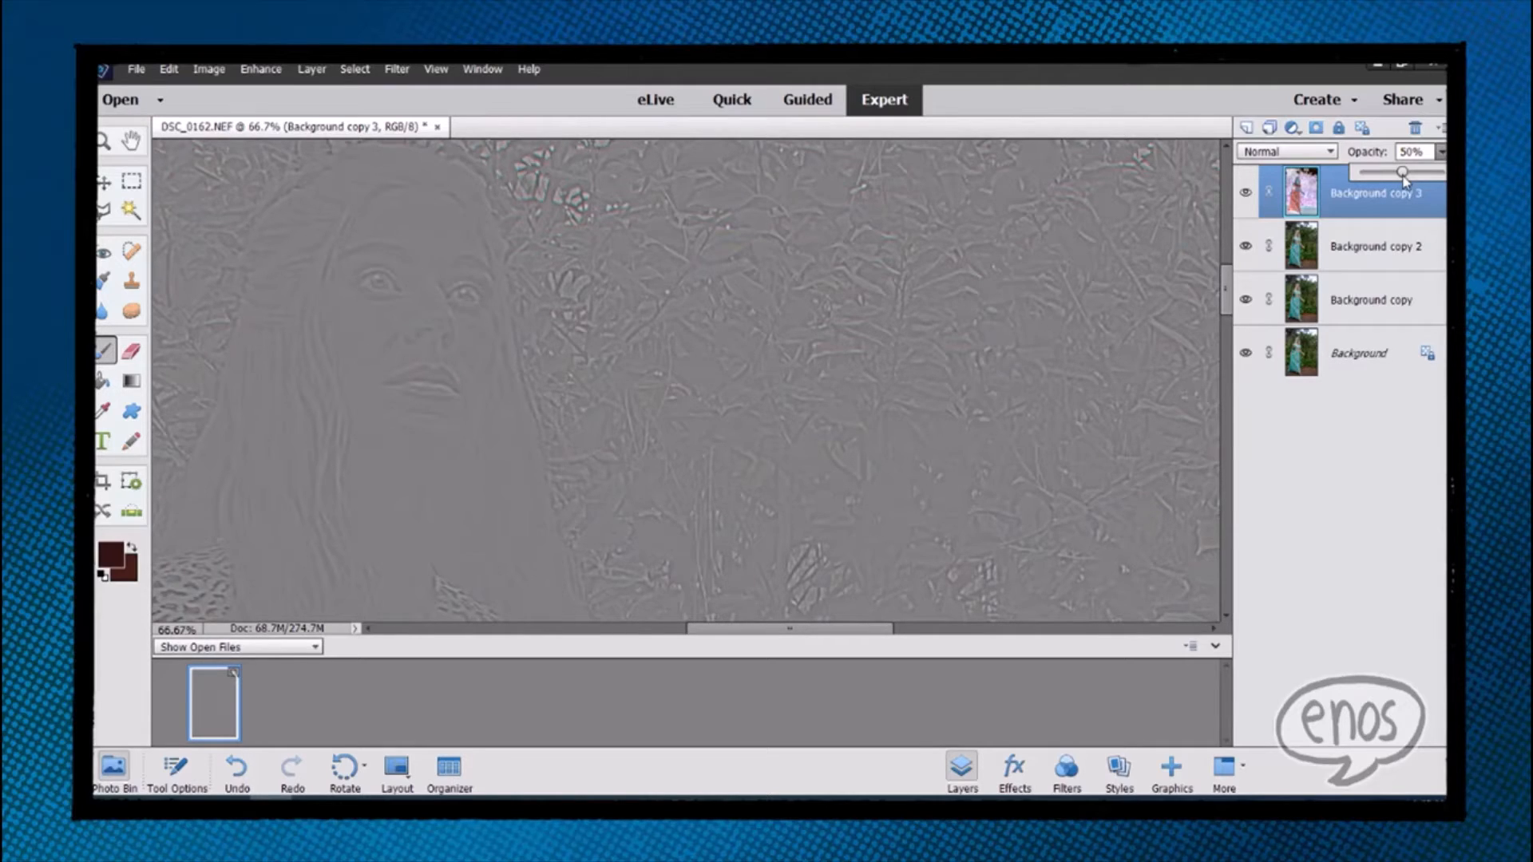
{"action": "left_click", "coordinate": [1358, 420]}
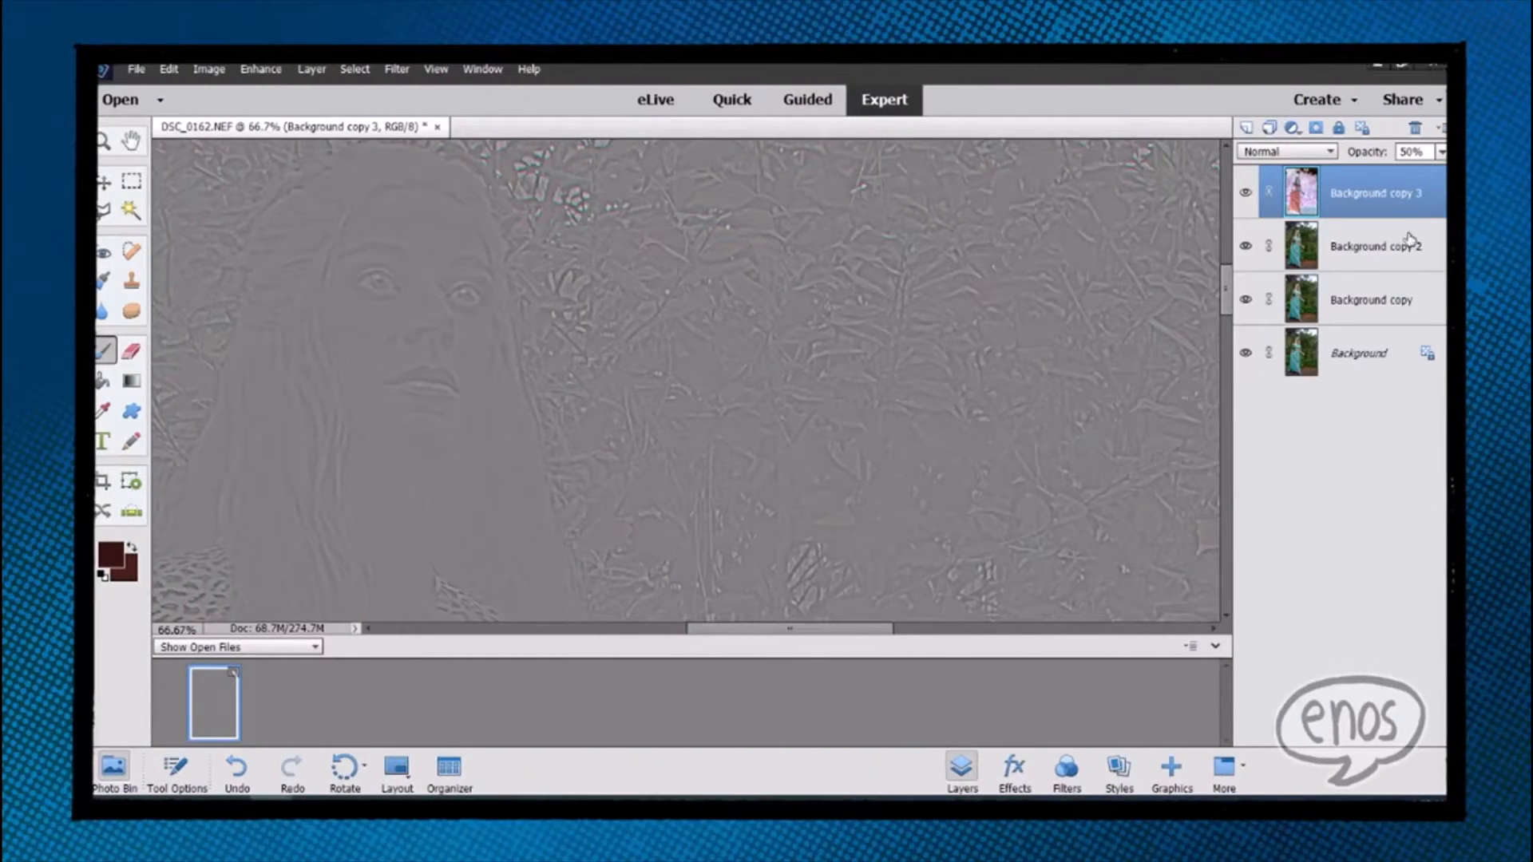
{"action": "left_click", "coordinate": [1410, 240], "text": "ctrl"}
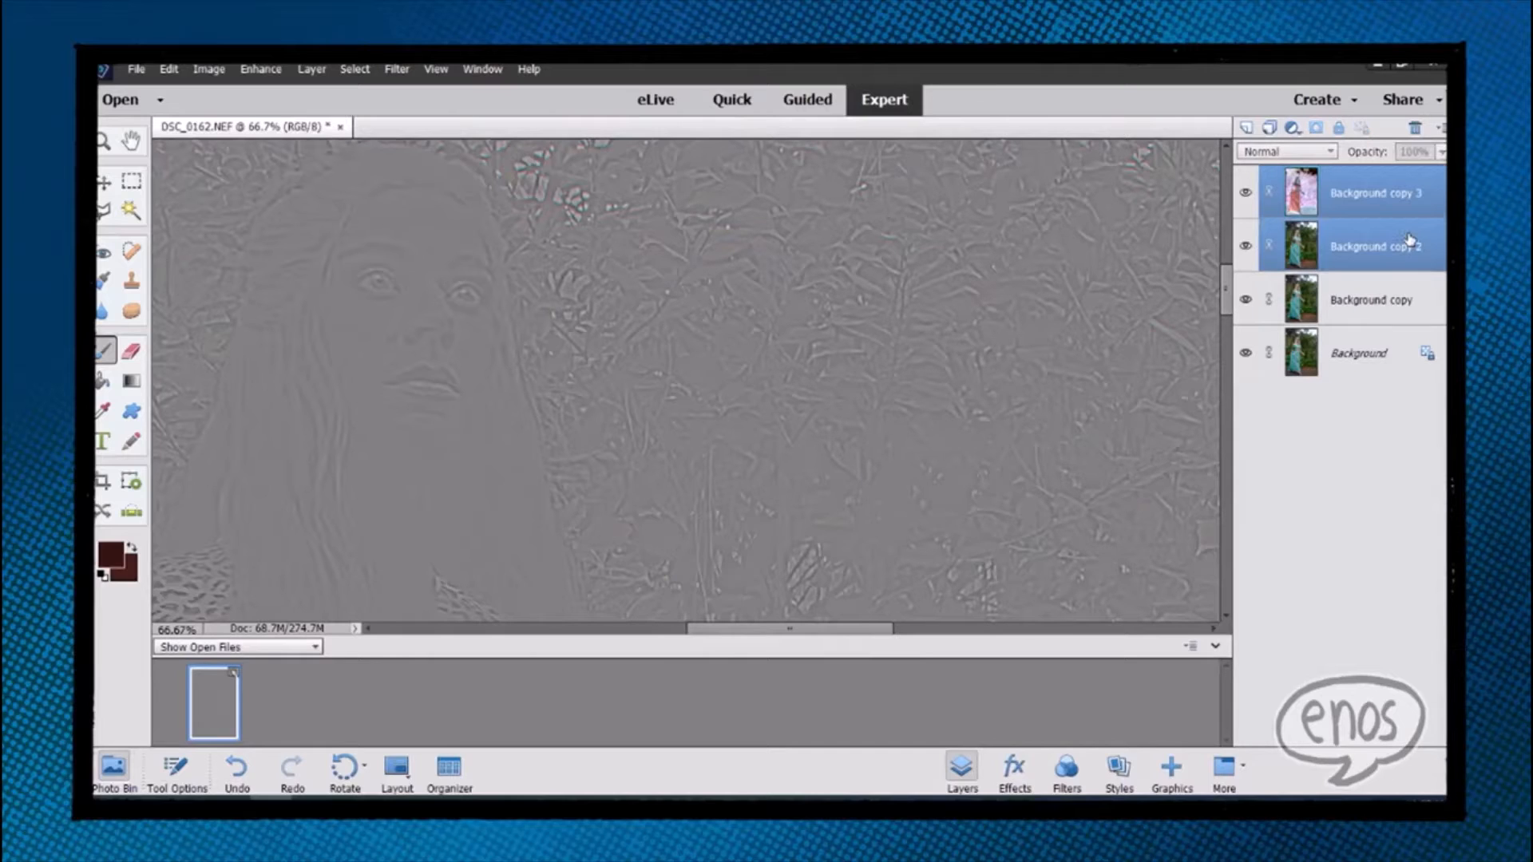
{"action": "right_click", "coordinate": [1409, 239]}
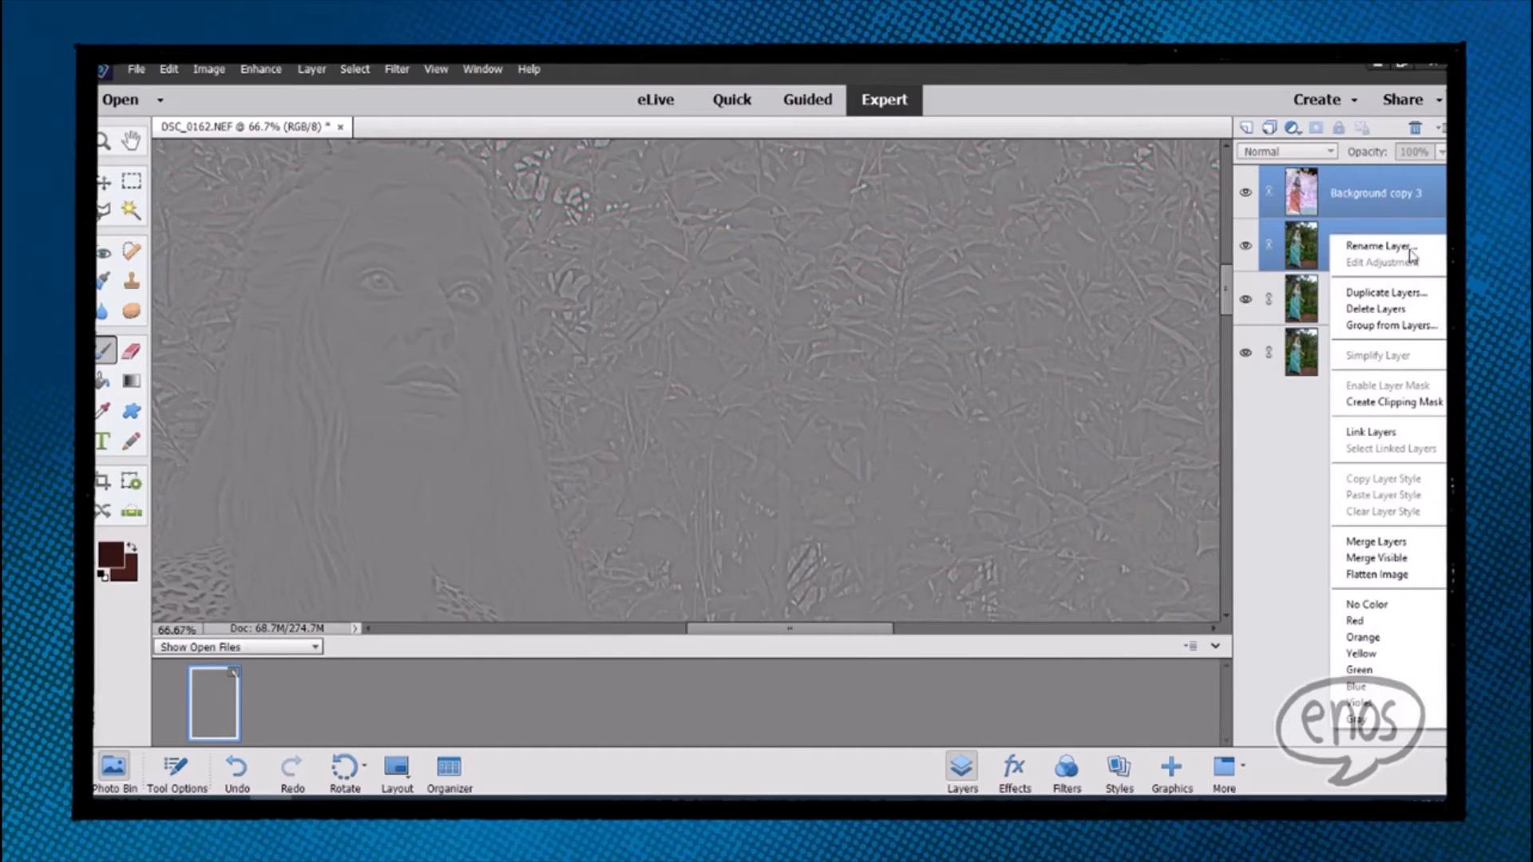
{"action": "left_click", "coordinate": [1375, 544]}
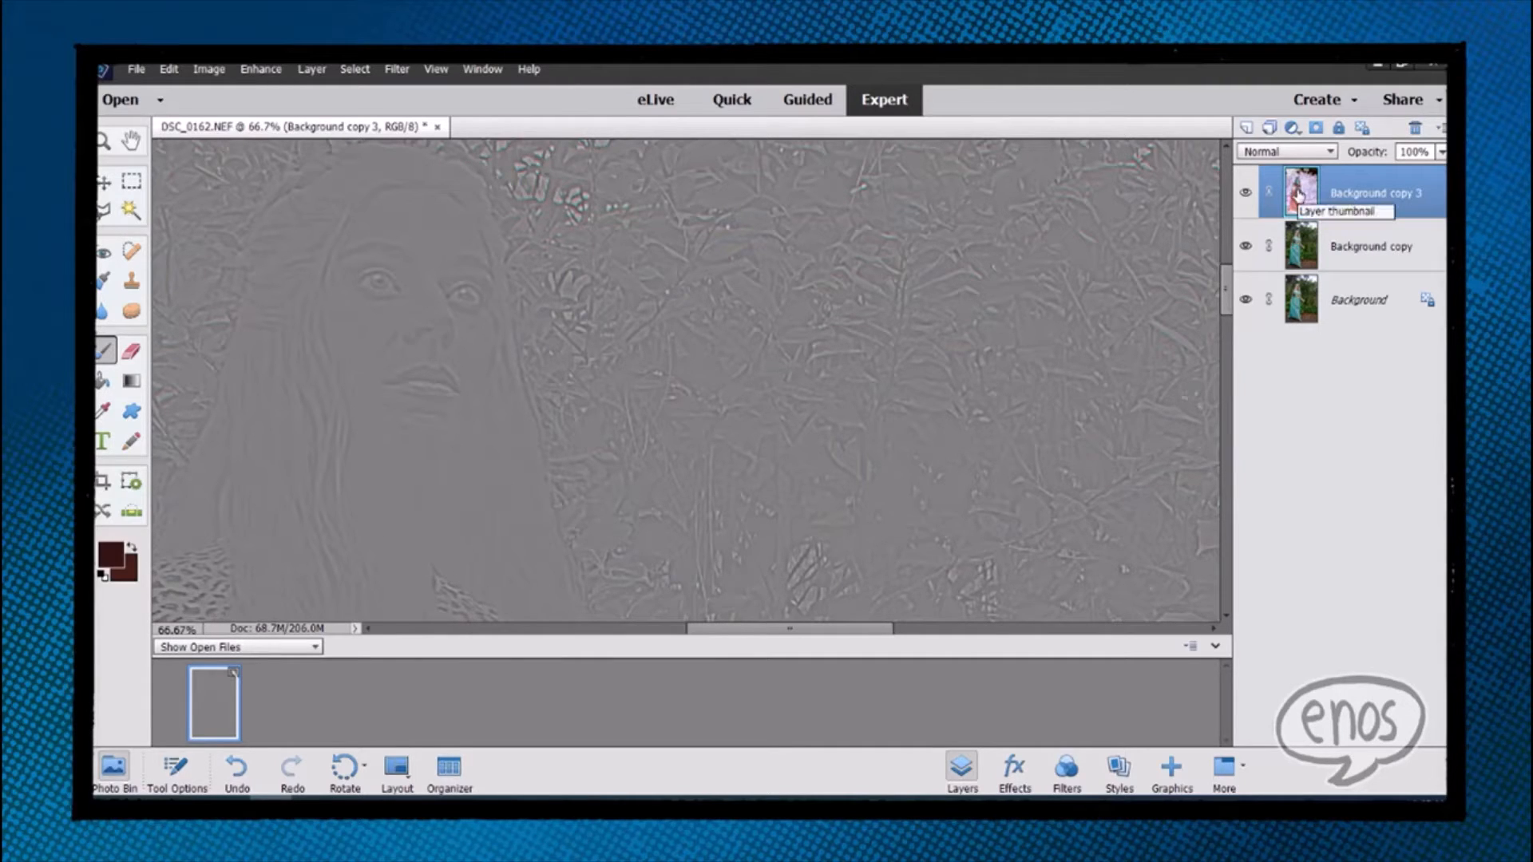
Step: Inspect the detail captured in the merged grey layer by toggling its visibility and viewing it at several magnifications
{"action": "left_click", "coordinate": [1245, 192]}
{"action": "left_click", "coordinate": [1246, 193]}
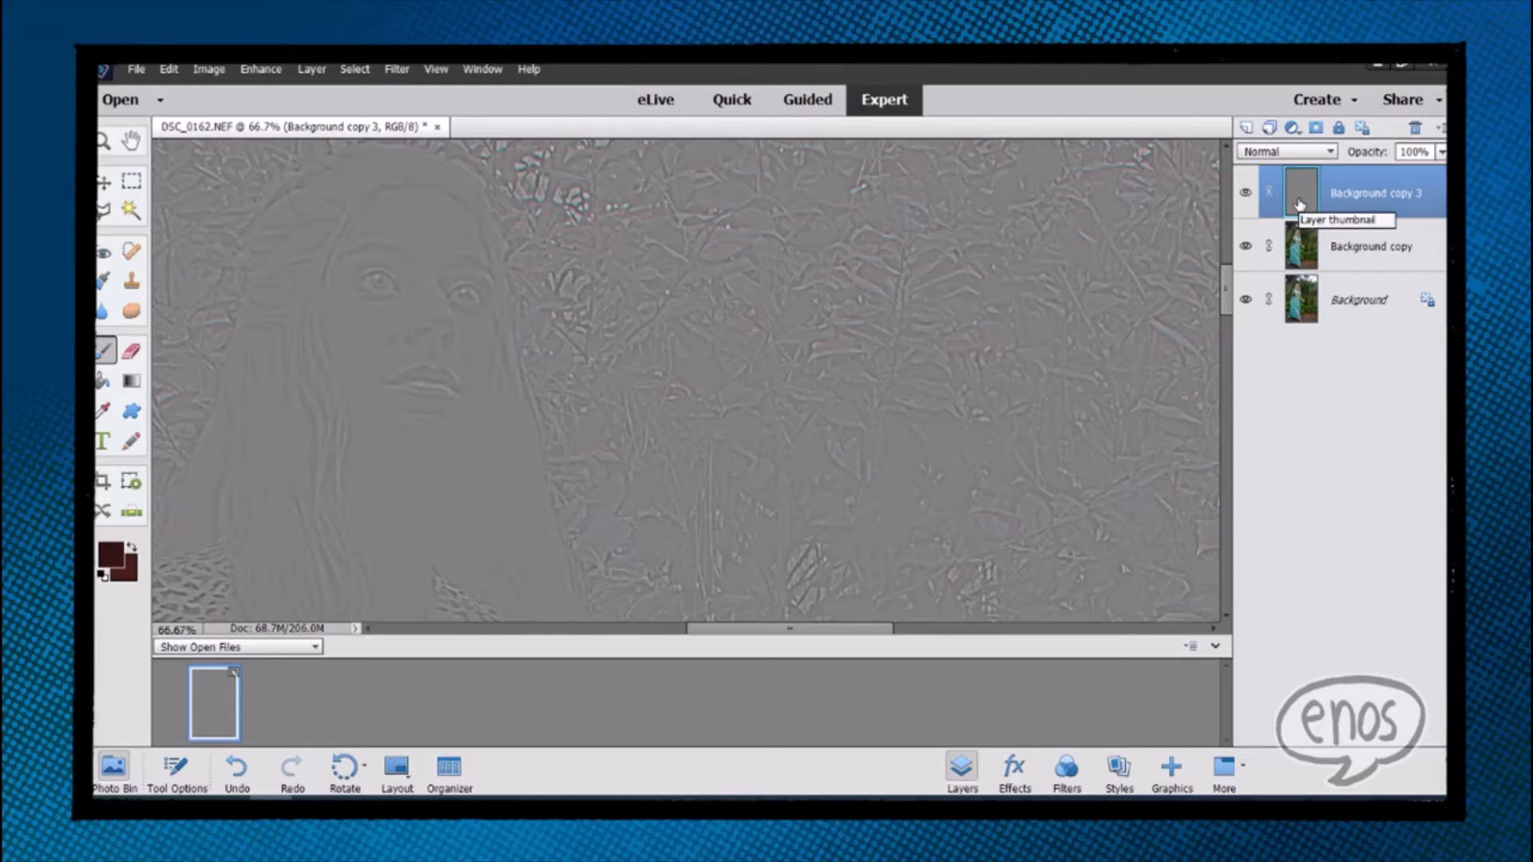
{"action": "key", "text": "ctrl+equal"}
{"action": "key", "text": "ctrl+equal"}
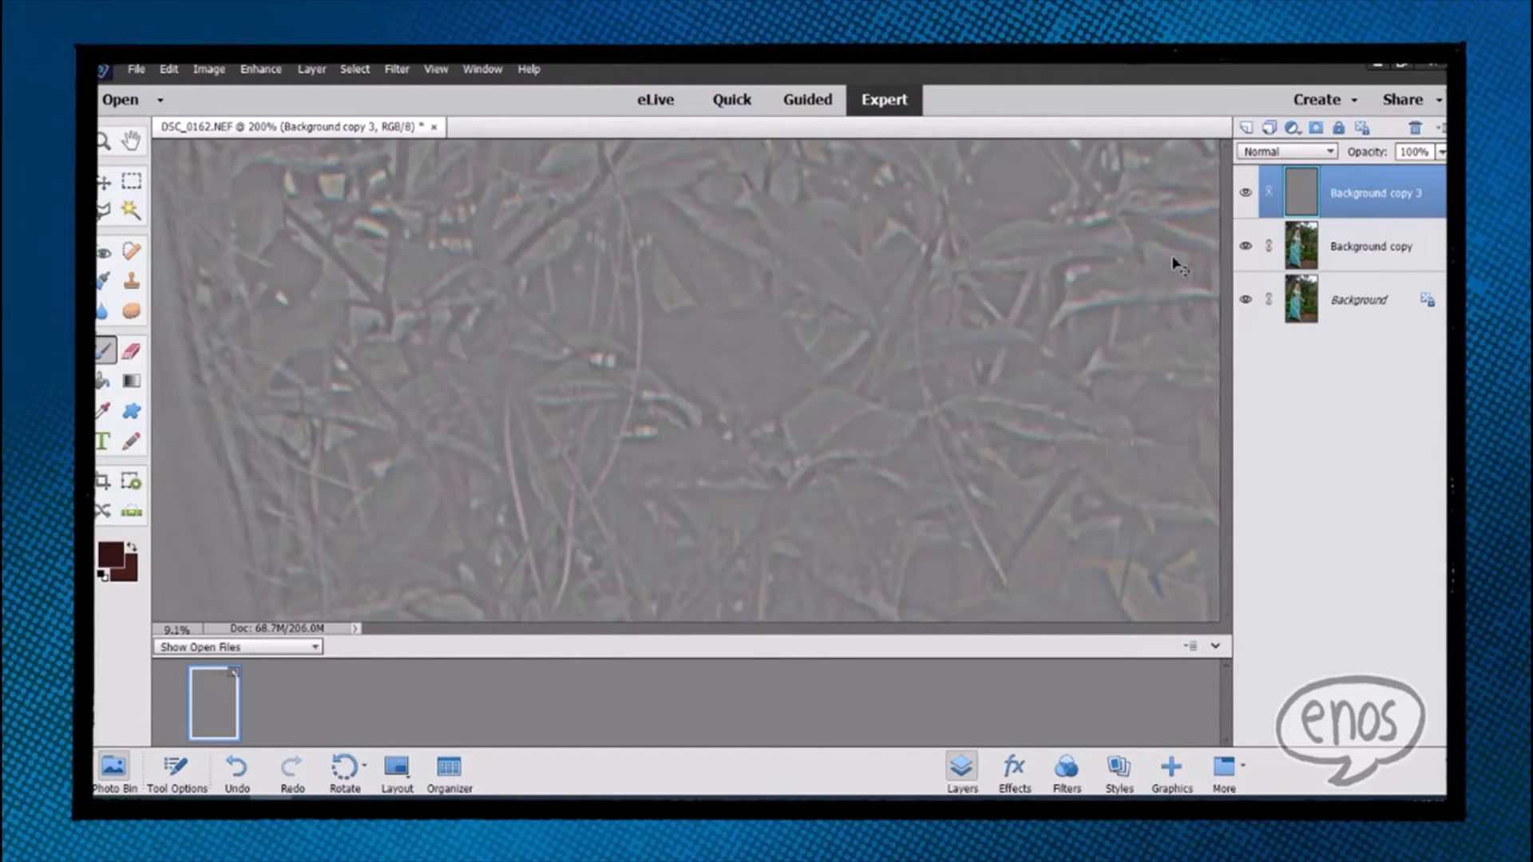
{"action": "key", "text": "ctrl+0"}
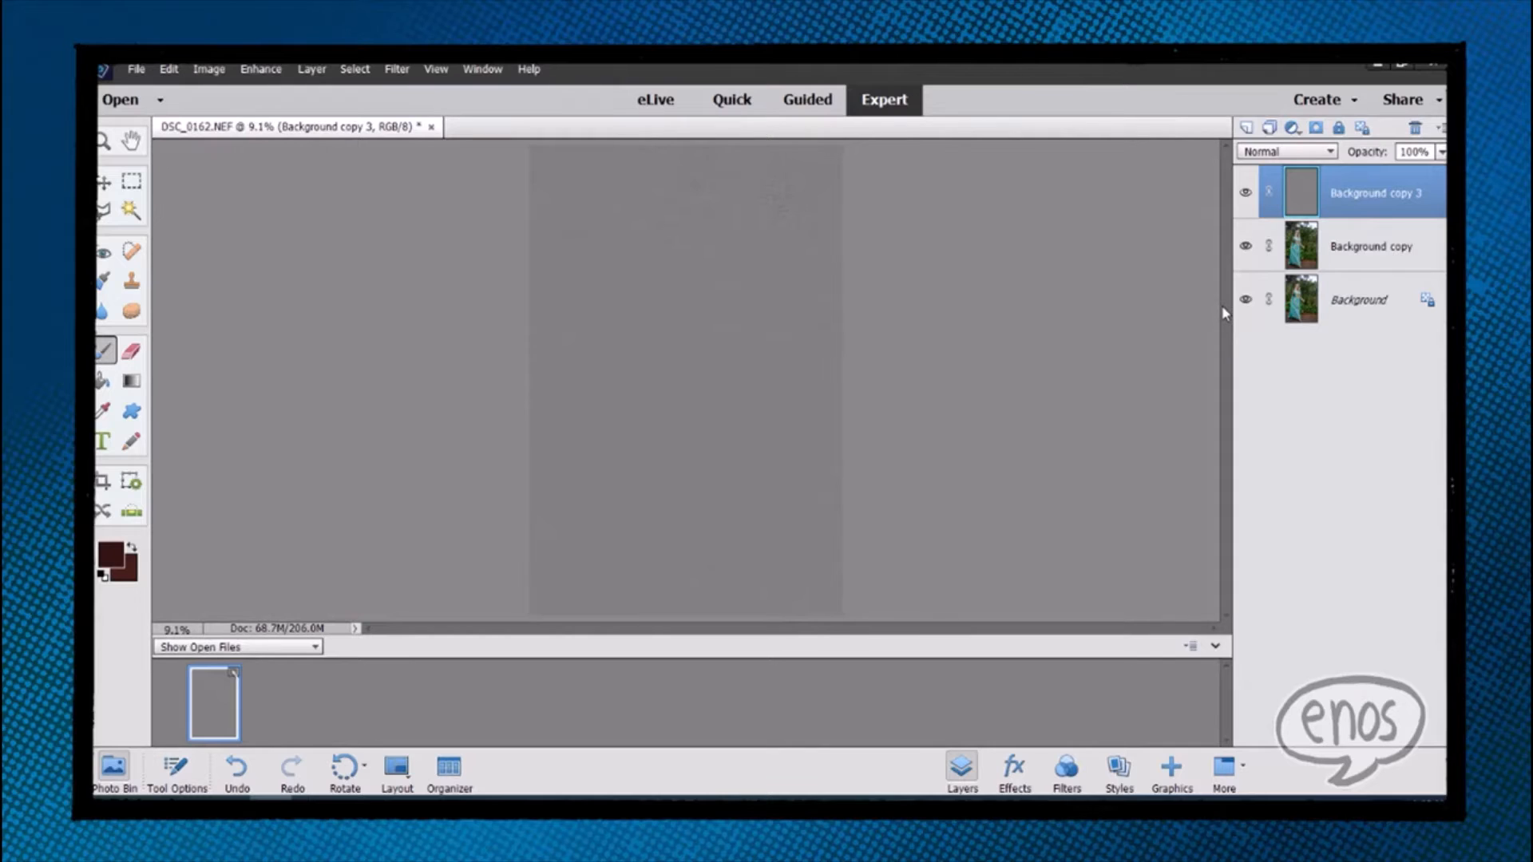
{"action": "key", "text": "ctrl+equal"}
{"action": "key", "text": "ctrl+equal"}
{"action": "key", "text": "ctrl+equal"}
{"action": "key", "text": "ctrl+equal"}
{"action": "key", "text": "ctrl+equal"}
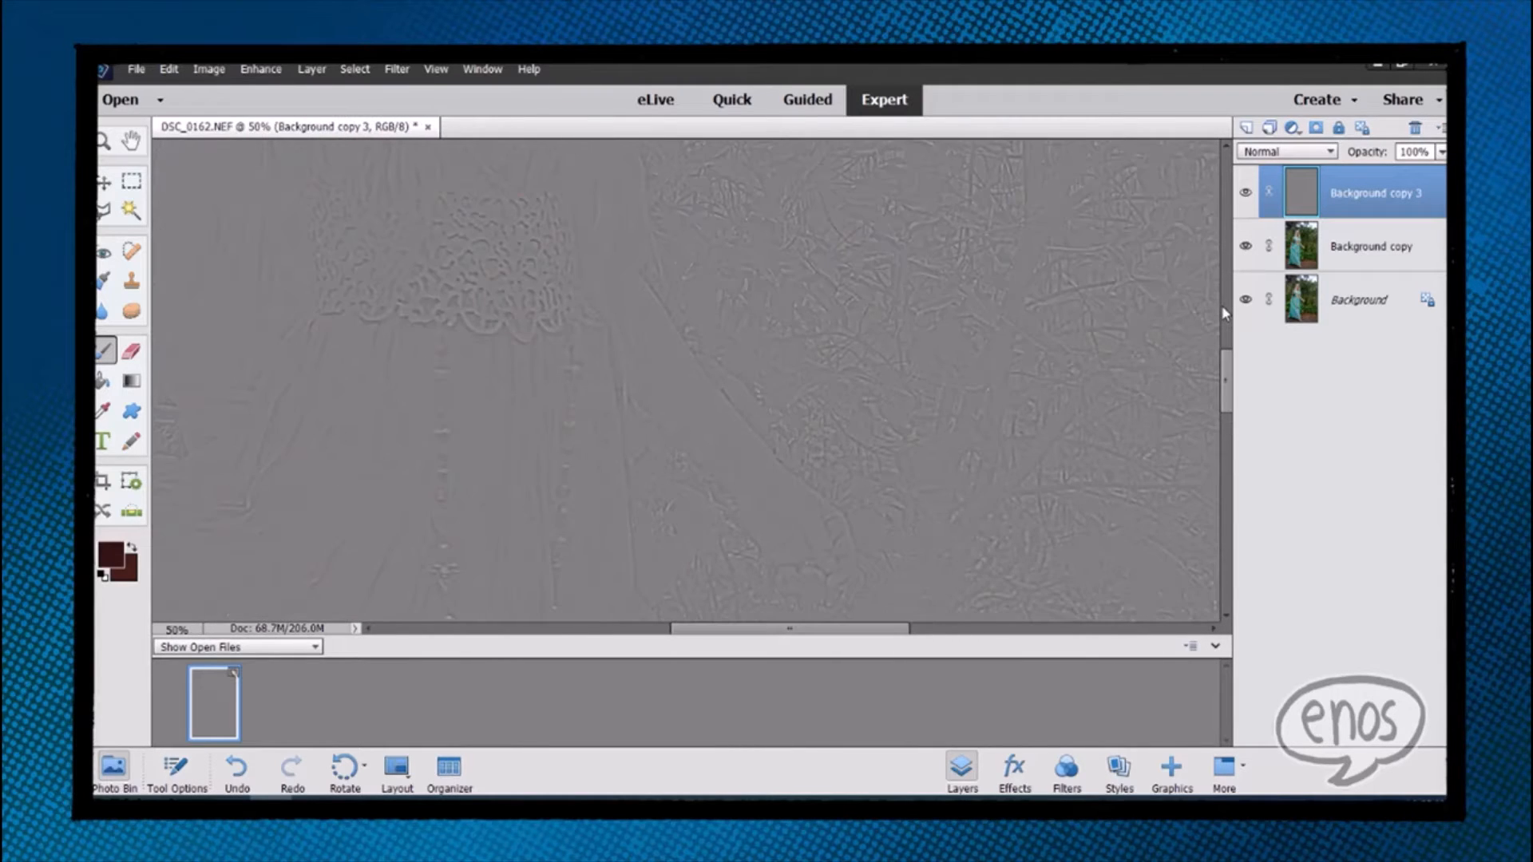
{"action": "scroll", "coordinate": [838, 325], "scroll_direction": "up", "scroll_amount": 4}
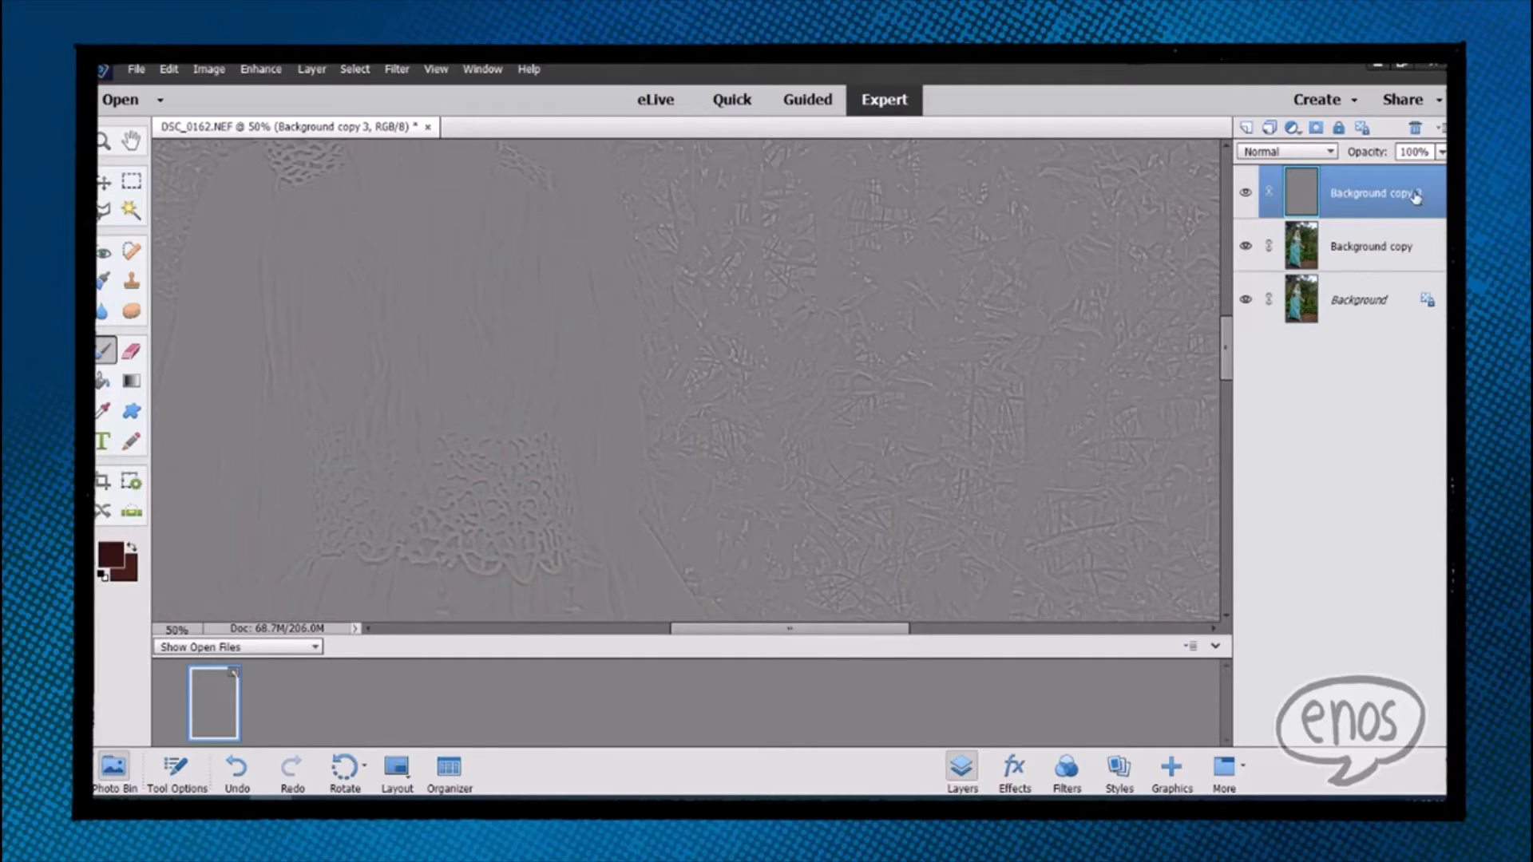
Step: Set the merged grey layer's blend mode to Linear Light and rename the layer Texture
{"action": "left_click", "coordinate": [1306, 151]}
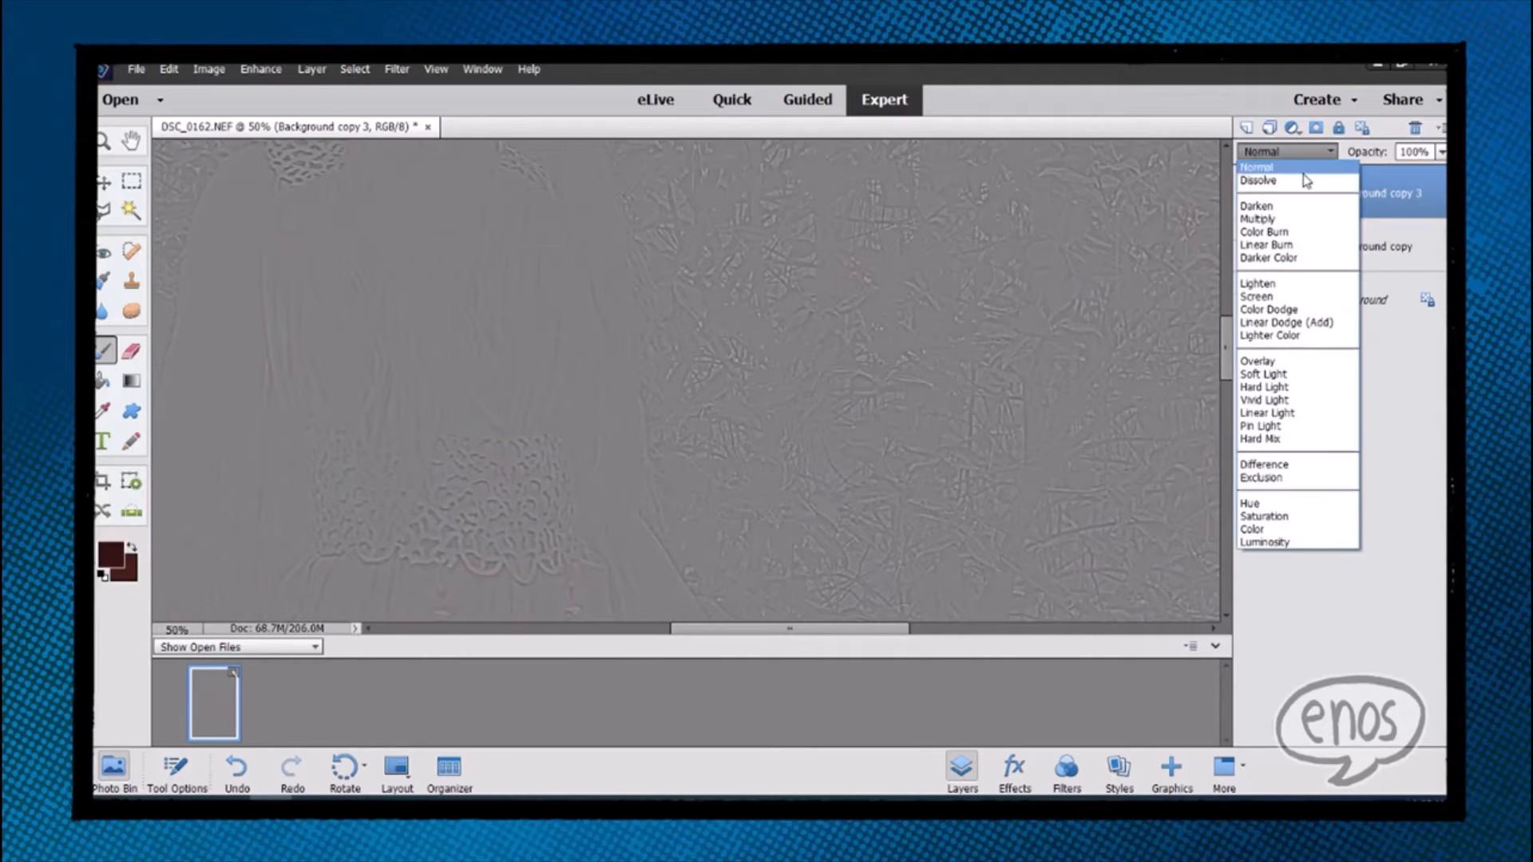
{"action": "left_click", "coordinate": [1306, 413]}
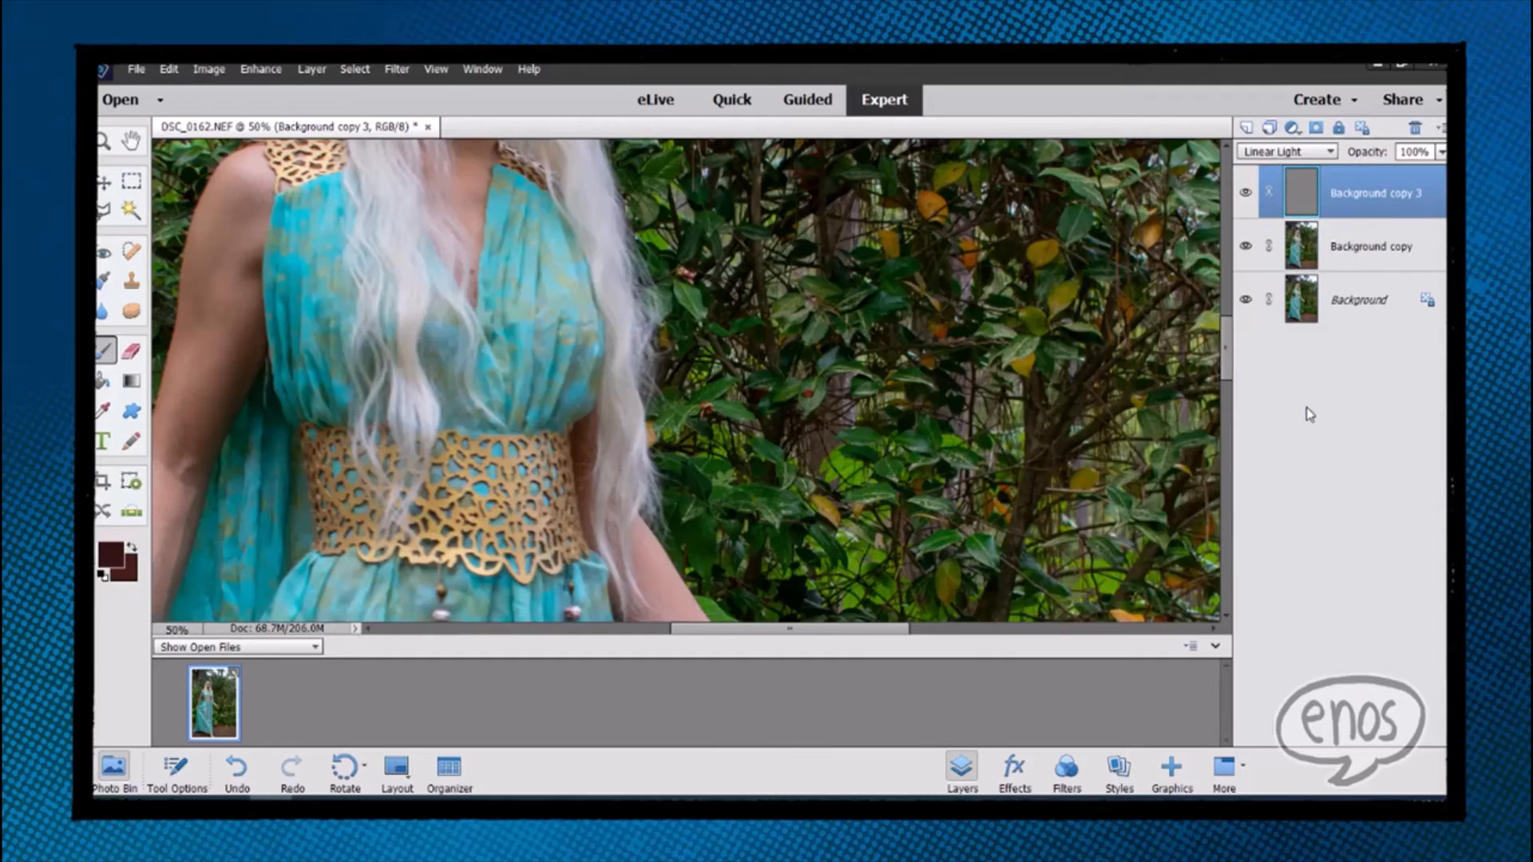
{"action": "double_click", "coordinate": [1380, 194]}
{"action": "type", "text": "T"}
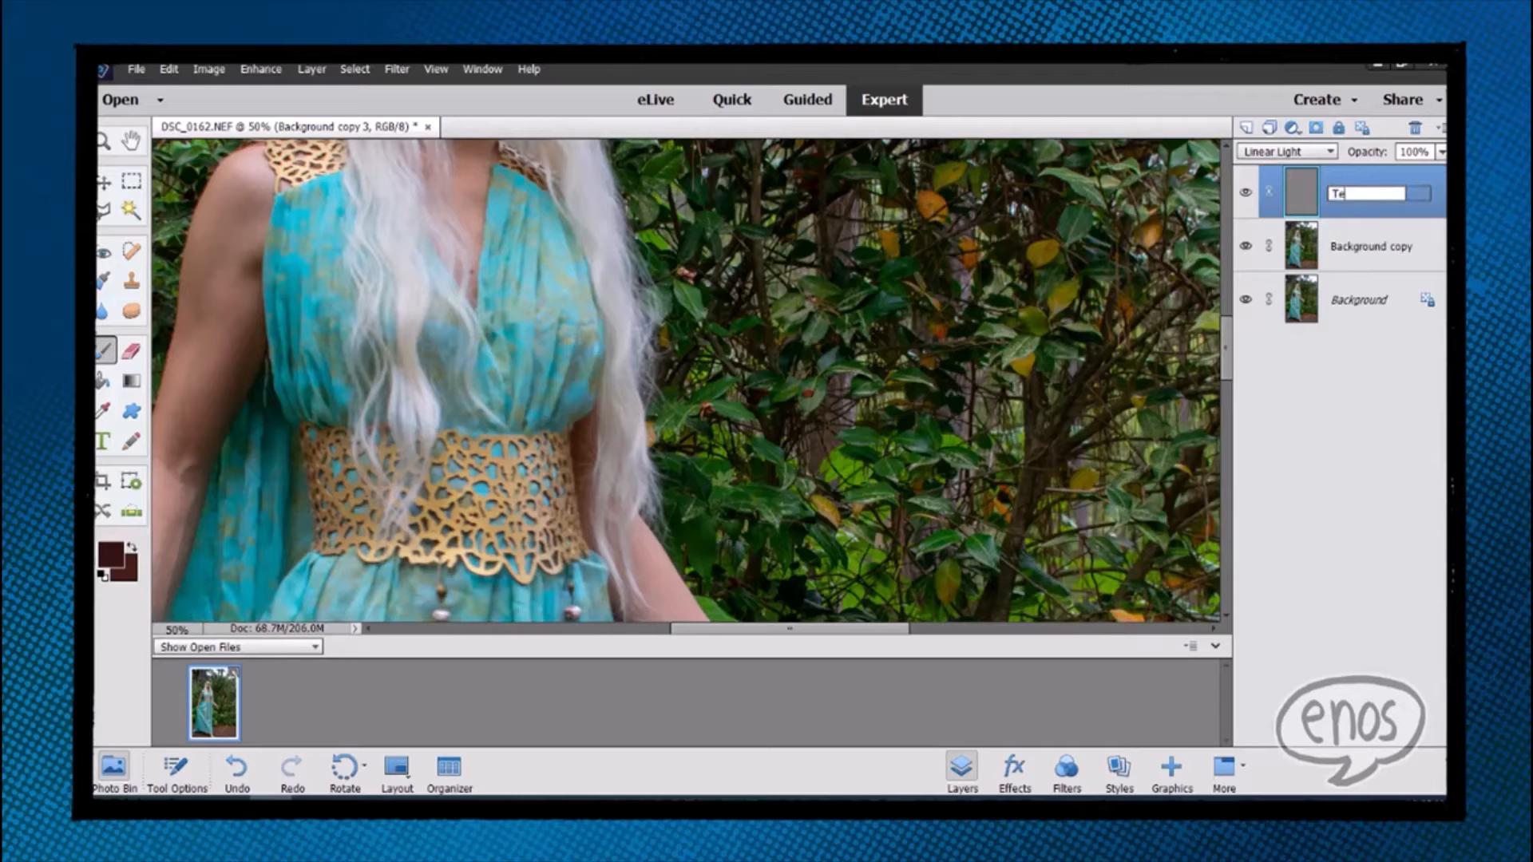
{"action": "type", "text": "exture"}
Step: Rename the blurred Background copy layer as Color
{"action": "double_click", "coordinate": [1366, 247]}
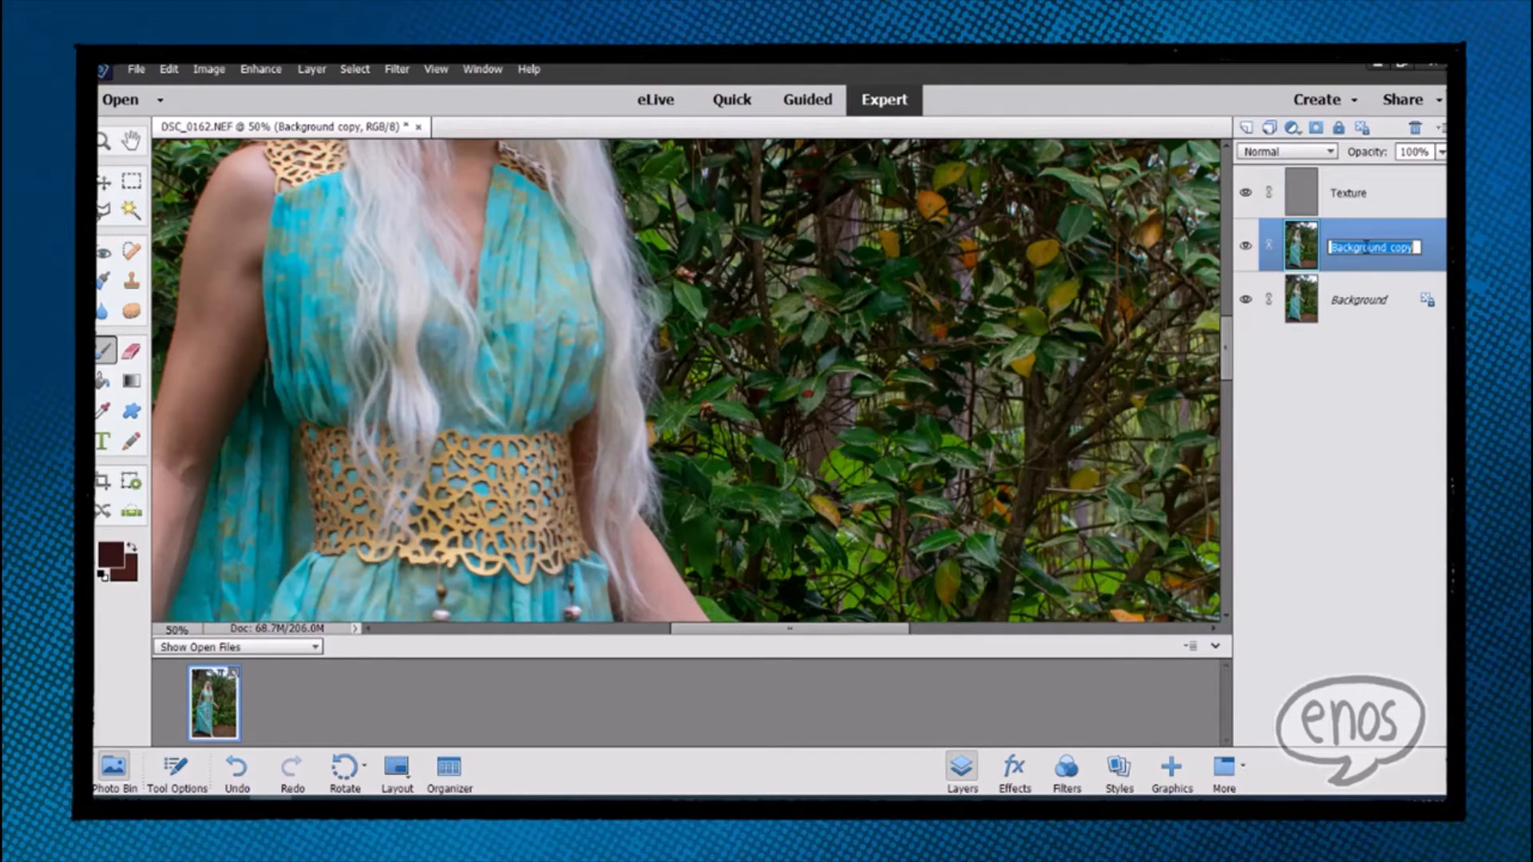
{"action": "type", "text": "Color"}
{"action": "key", "text": "Return"}
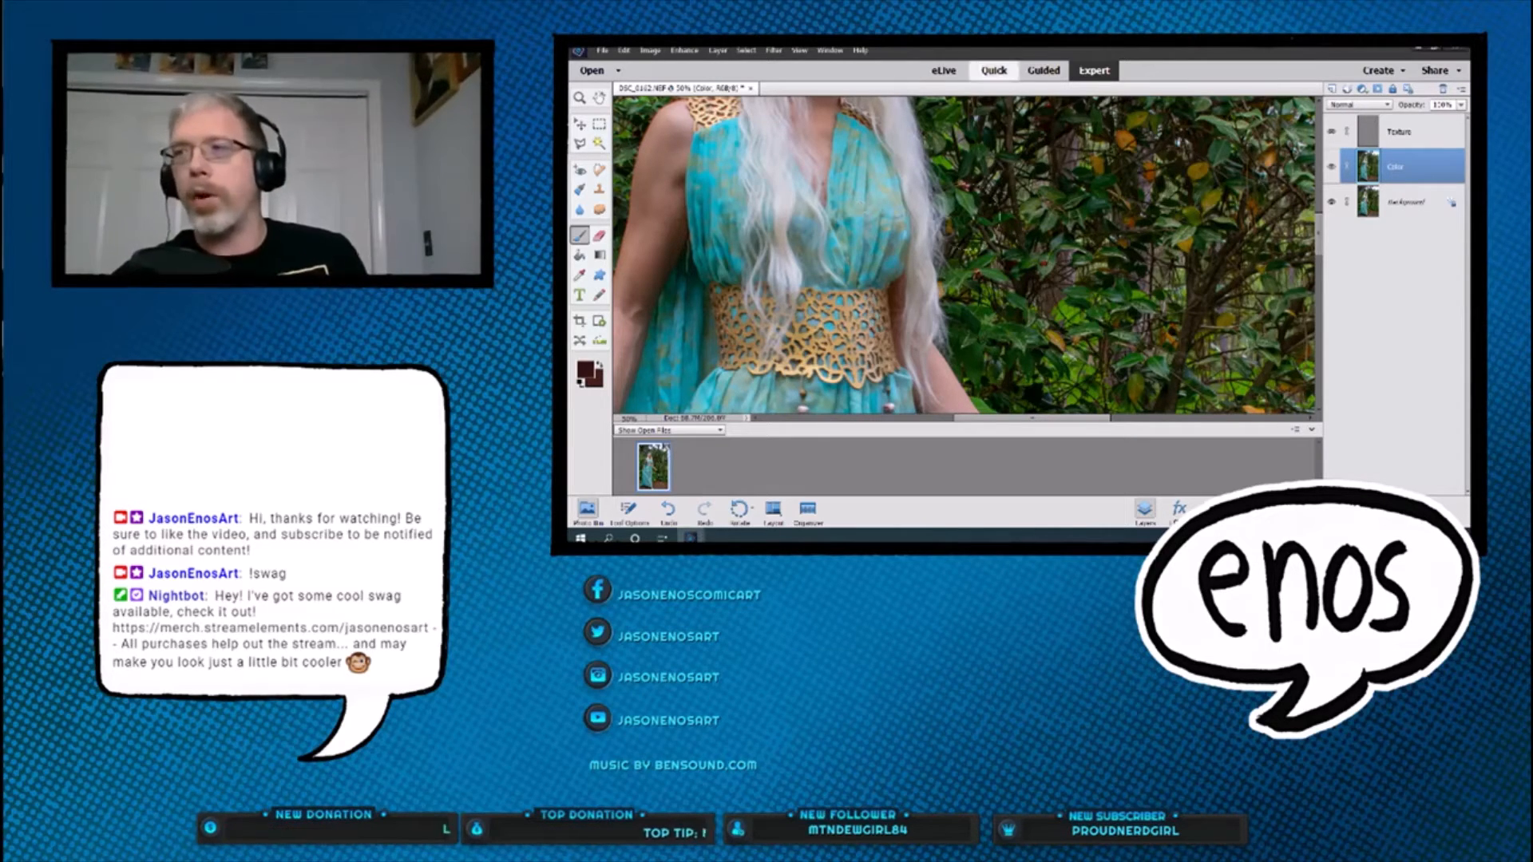
{"action": "scroll", "coordinate": [986, 248], "scroll_direction": "up", "scroll_amount": 10}
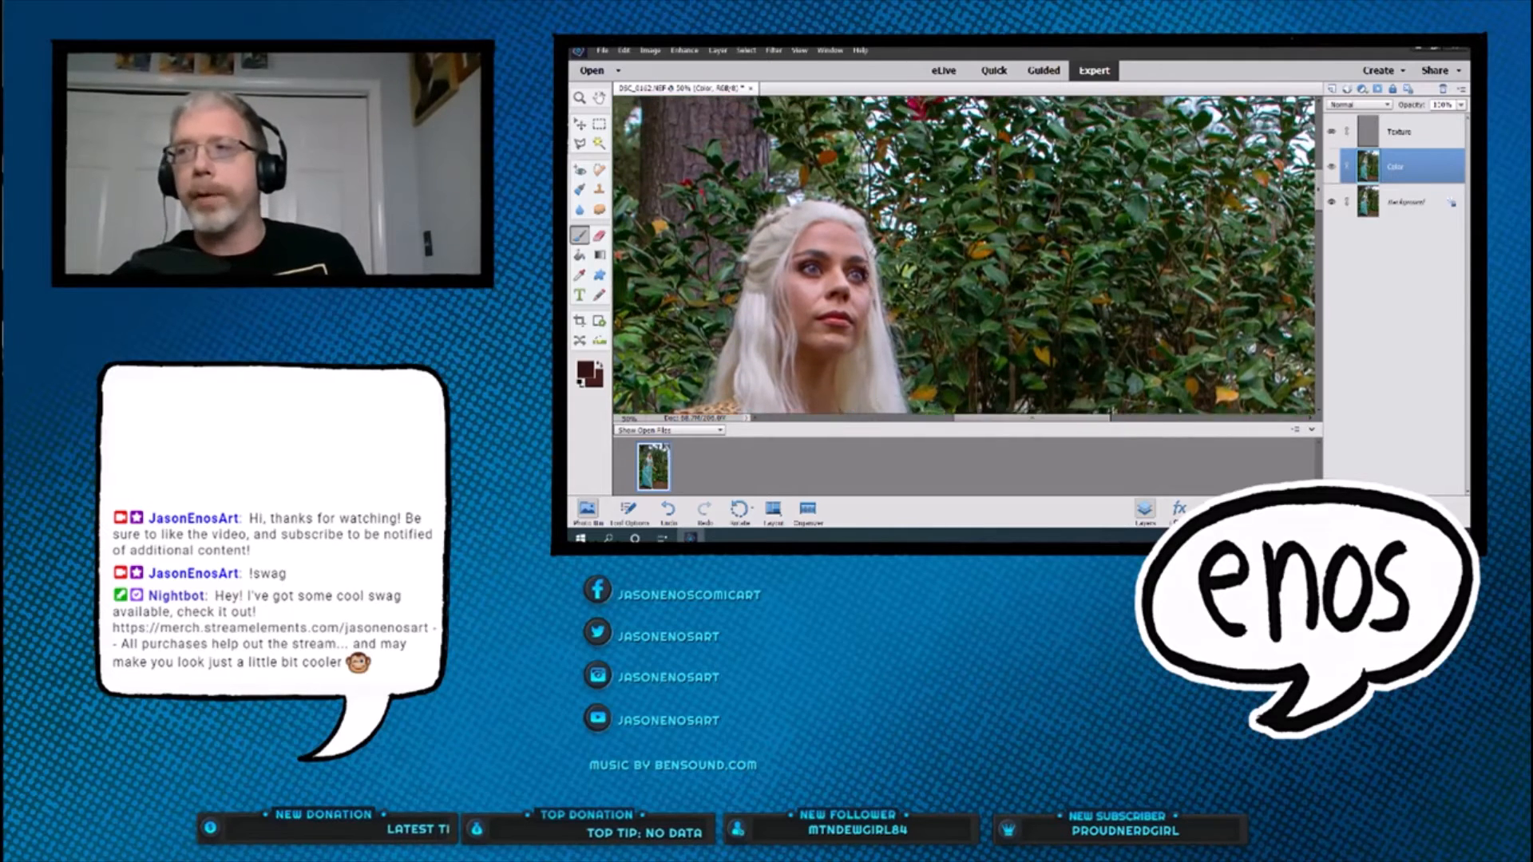
{"action": "scroll", "coordinate": [986, 247], "scroll_direction": "up", "scroll_amount": 2}
{"action": "scroll", "coordinate": [986, 248], "scroll_direction": "down", "scroll_amount": 2}
{"action": "scroll", "coordinate": [986, 247], "scroll_direction": "down", "scroll_amount": 3}
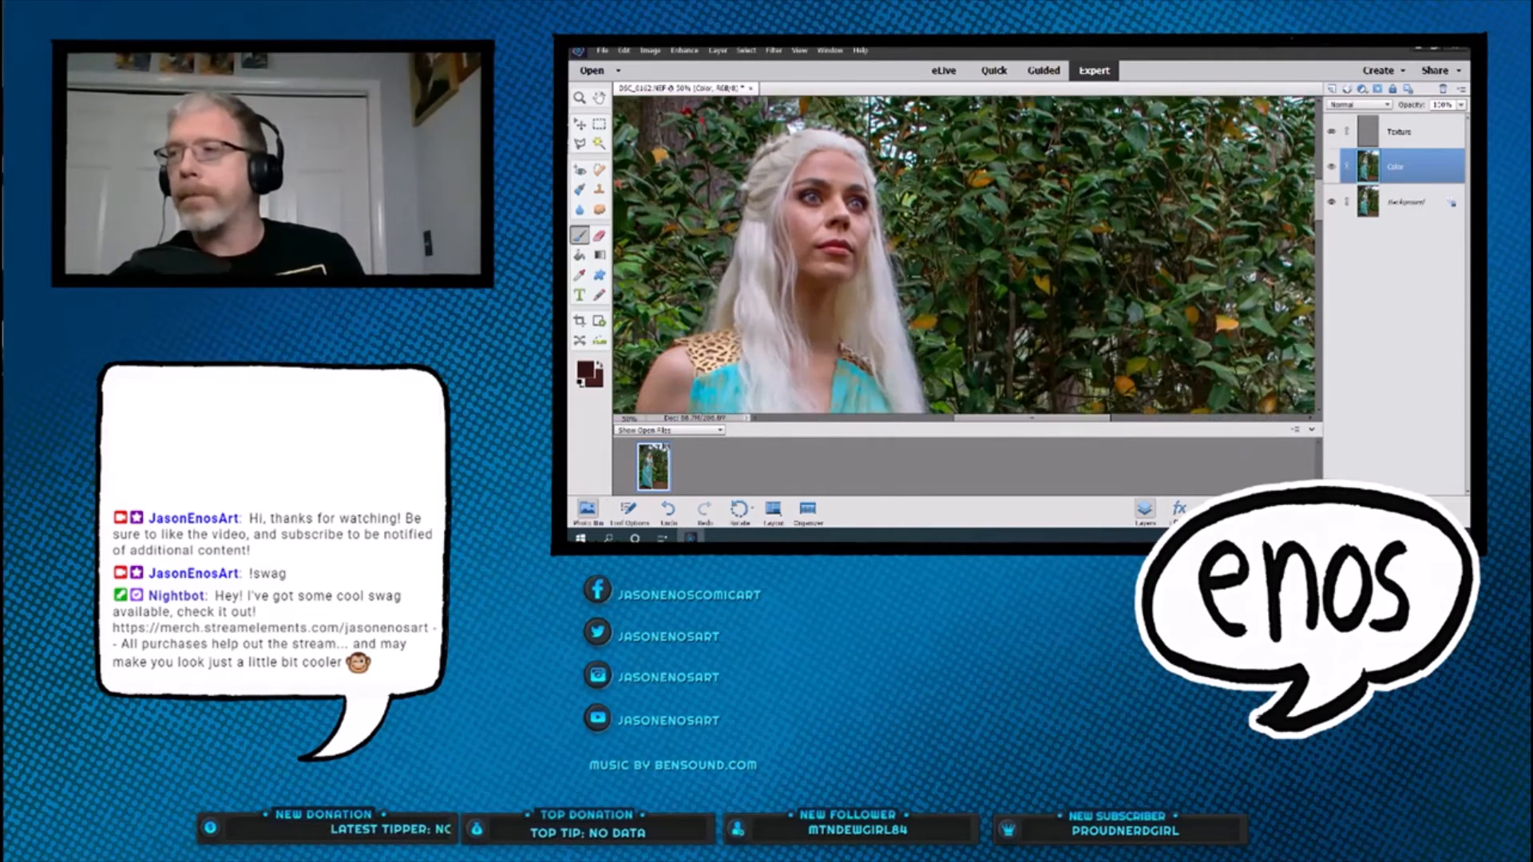
Step: Add a layer mask to the Texture layer and fill it with black using the Paint Bucket
{"action": "left_click", "coordinate": [1312, 429]}
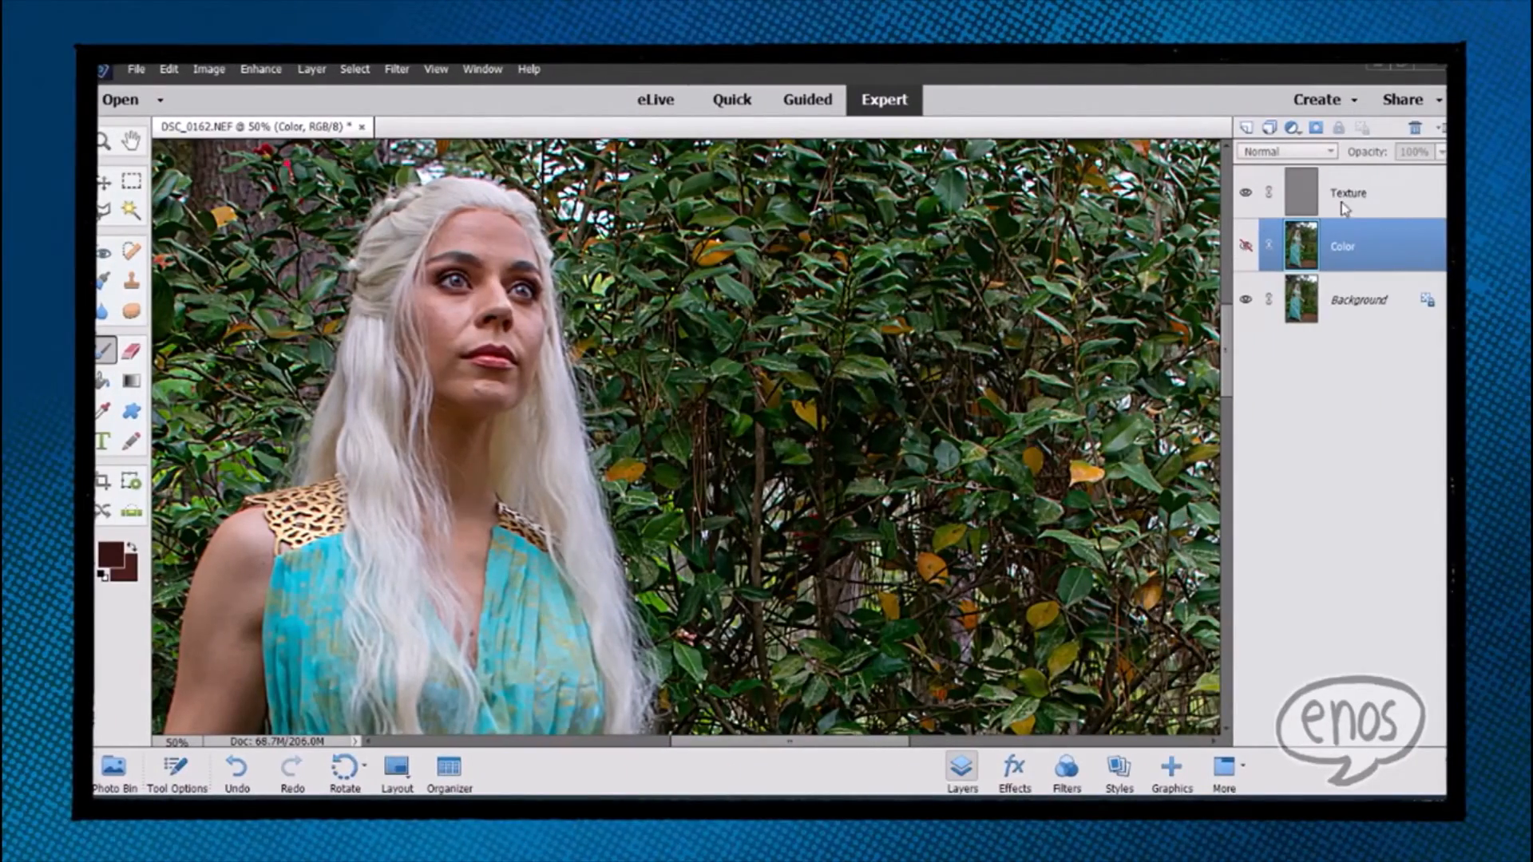
{"action": "left_click", "coordinate": [1316, 129]}
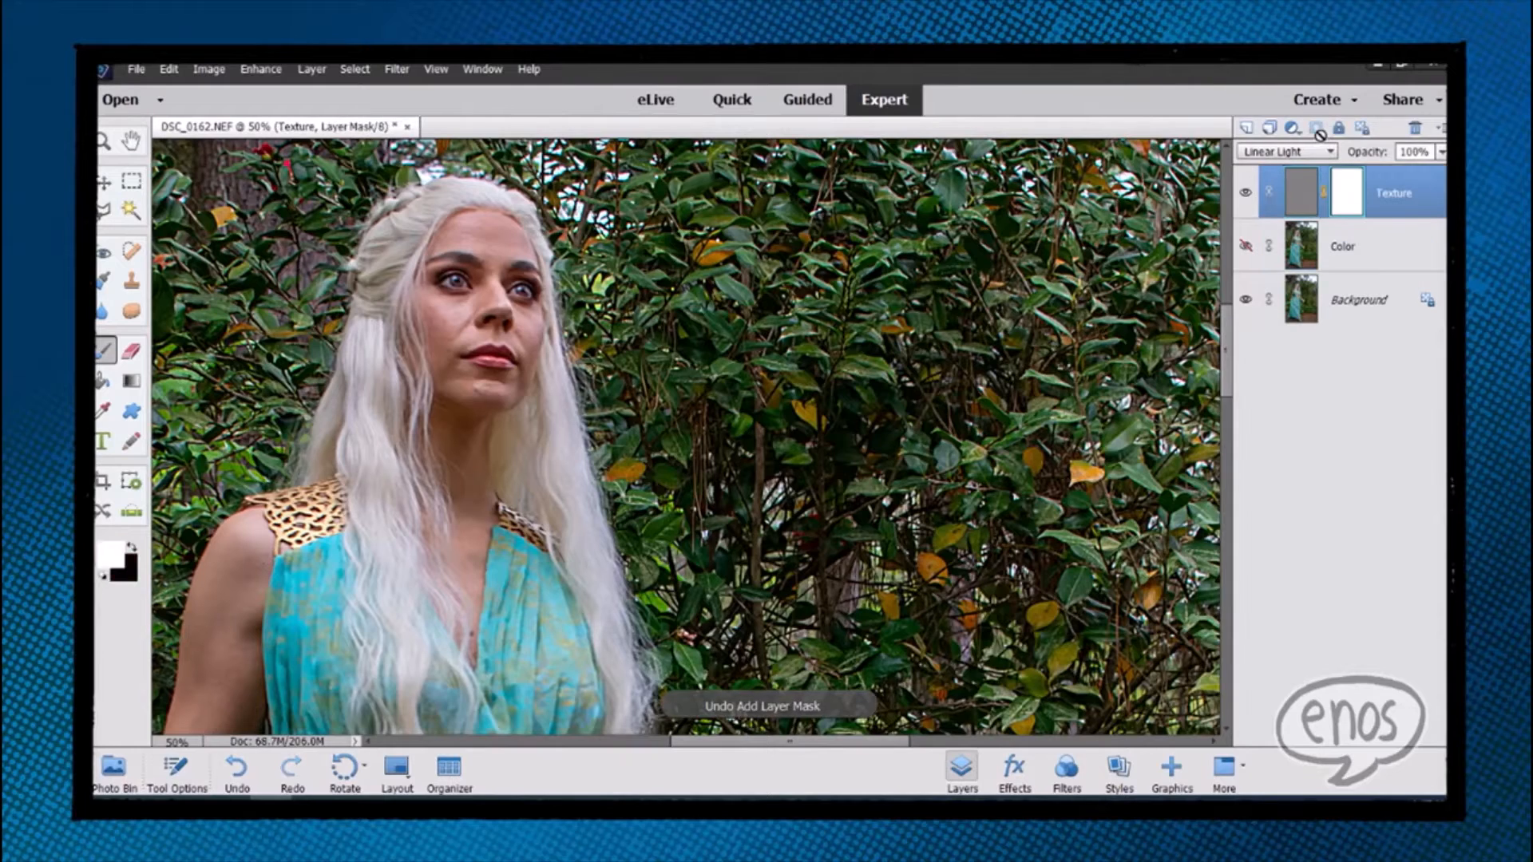
{"action": "left_click", "coordinate": [1387, 209]}
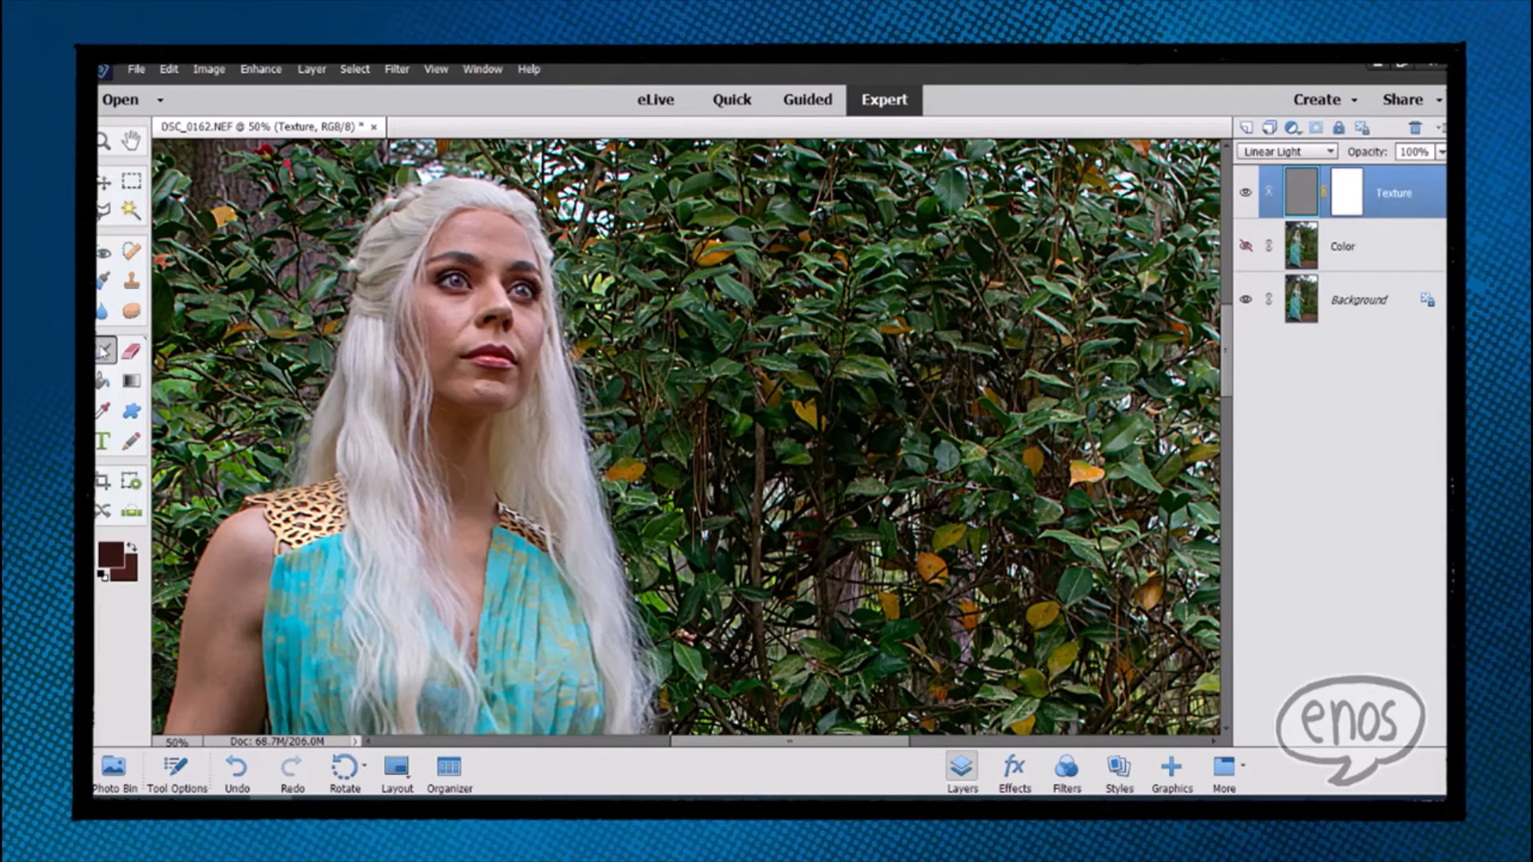
{"action": "left_click", "coordinate": [105, 382]}
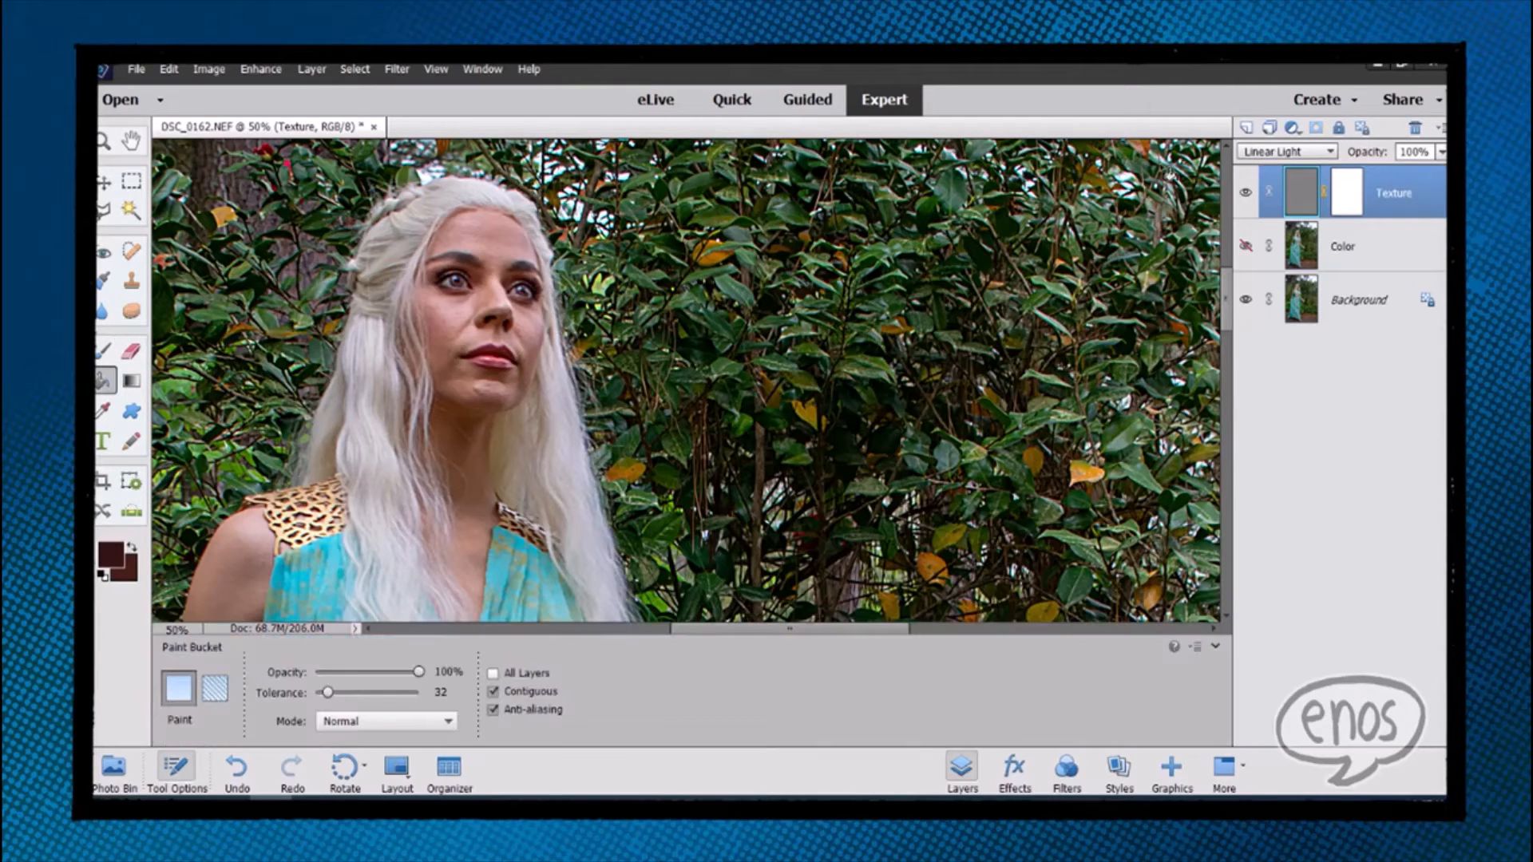
{"action": "left_click", "coordinate": [1348, 190]}
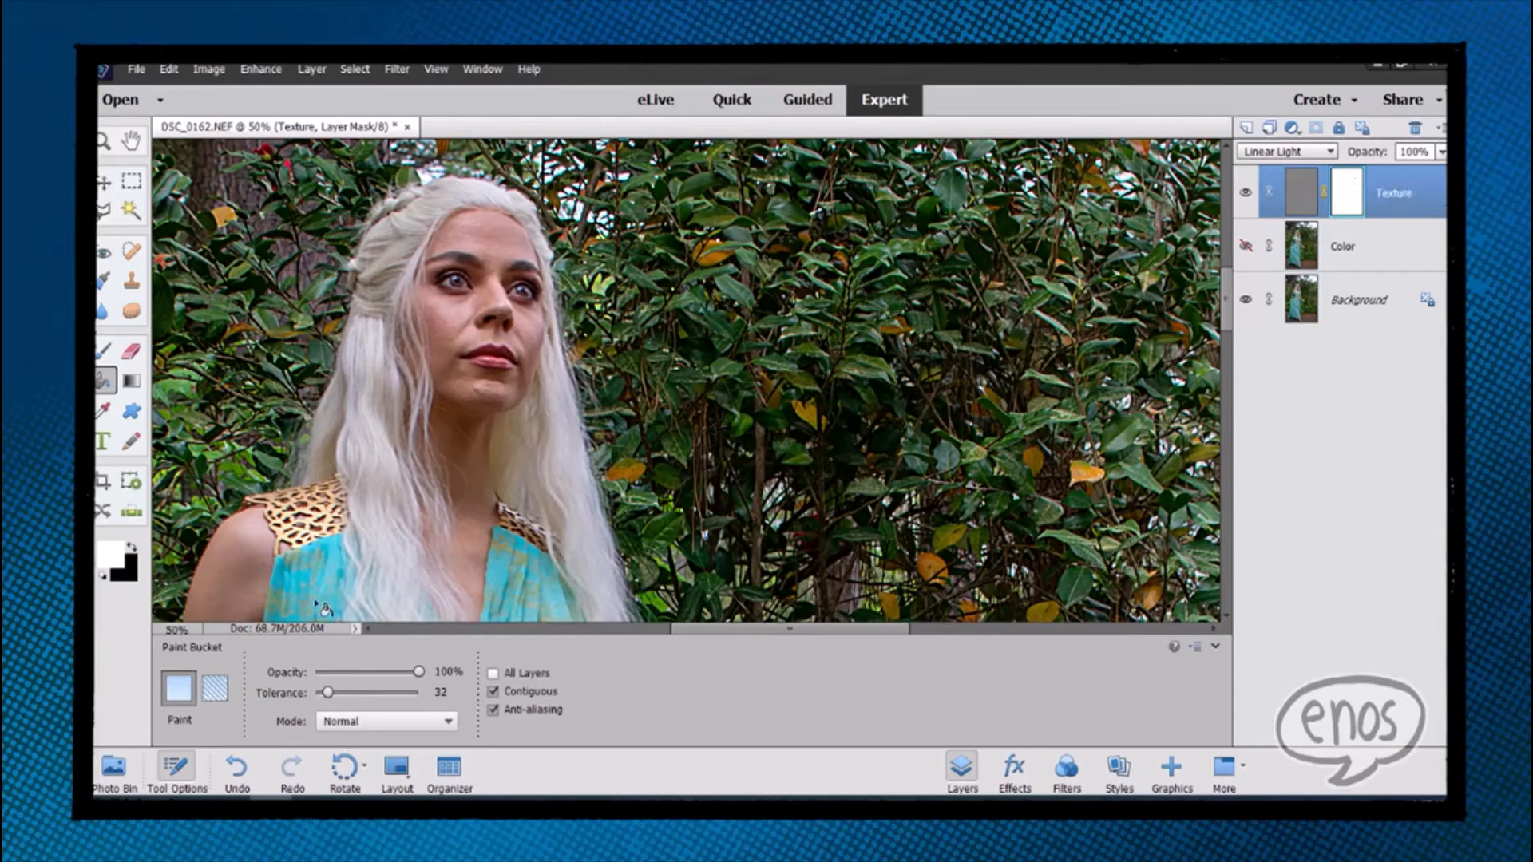
{"action": "left_click", "coordinate": [131, 548]}
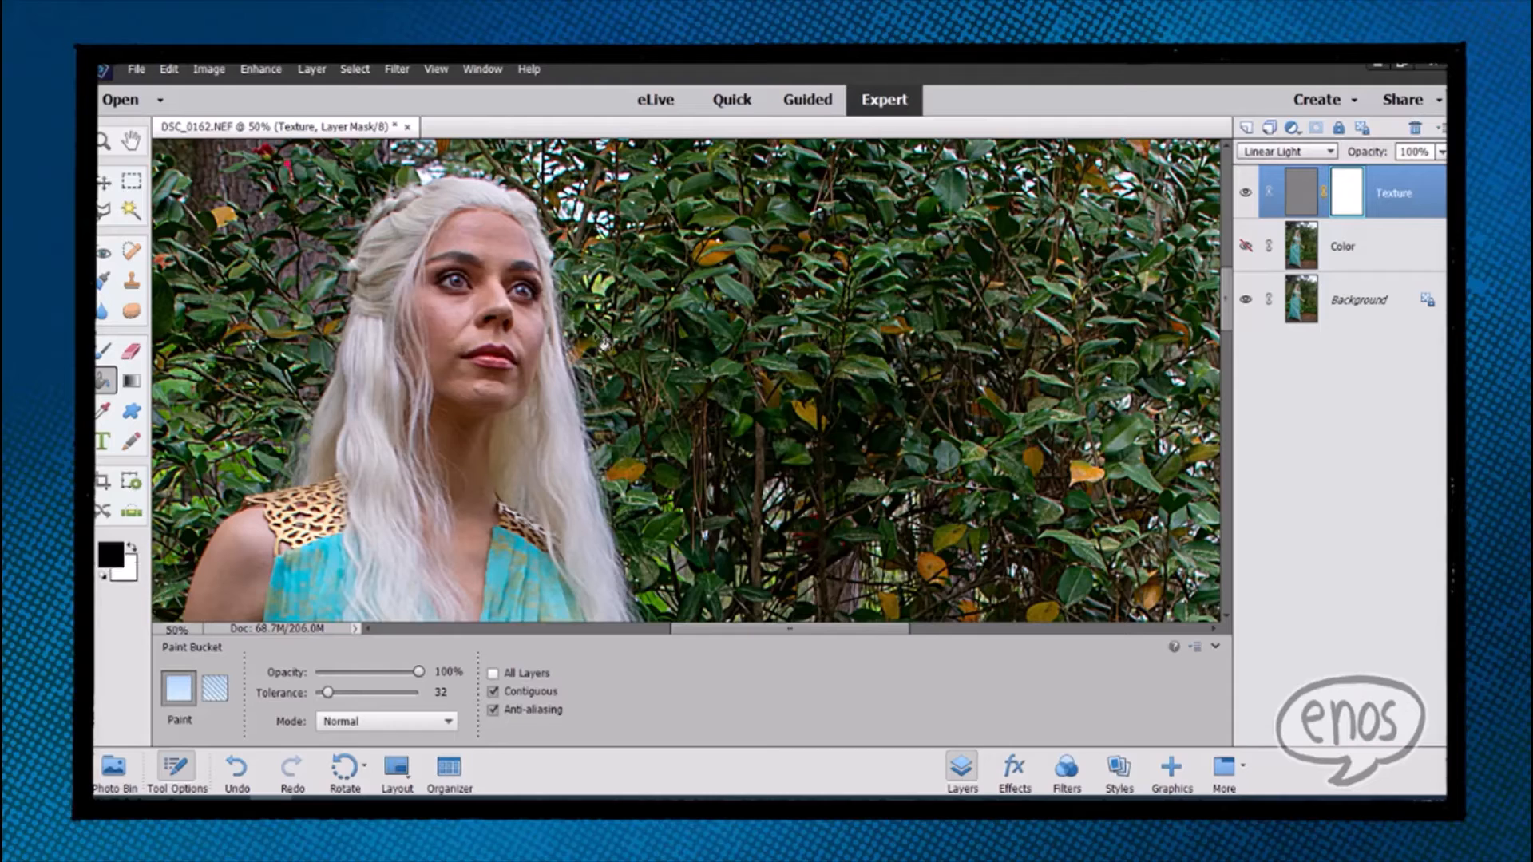
{"action": "left_click", "coordinate": [826, 255]}
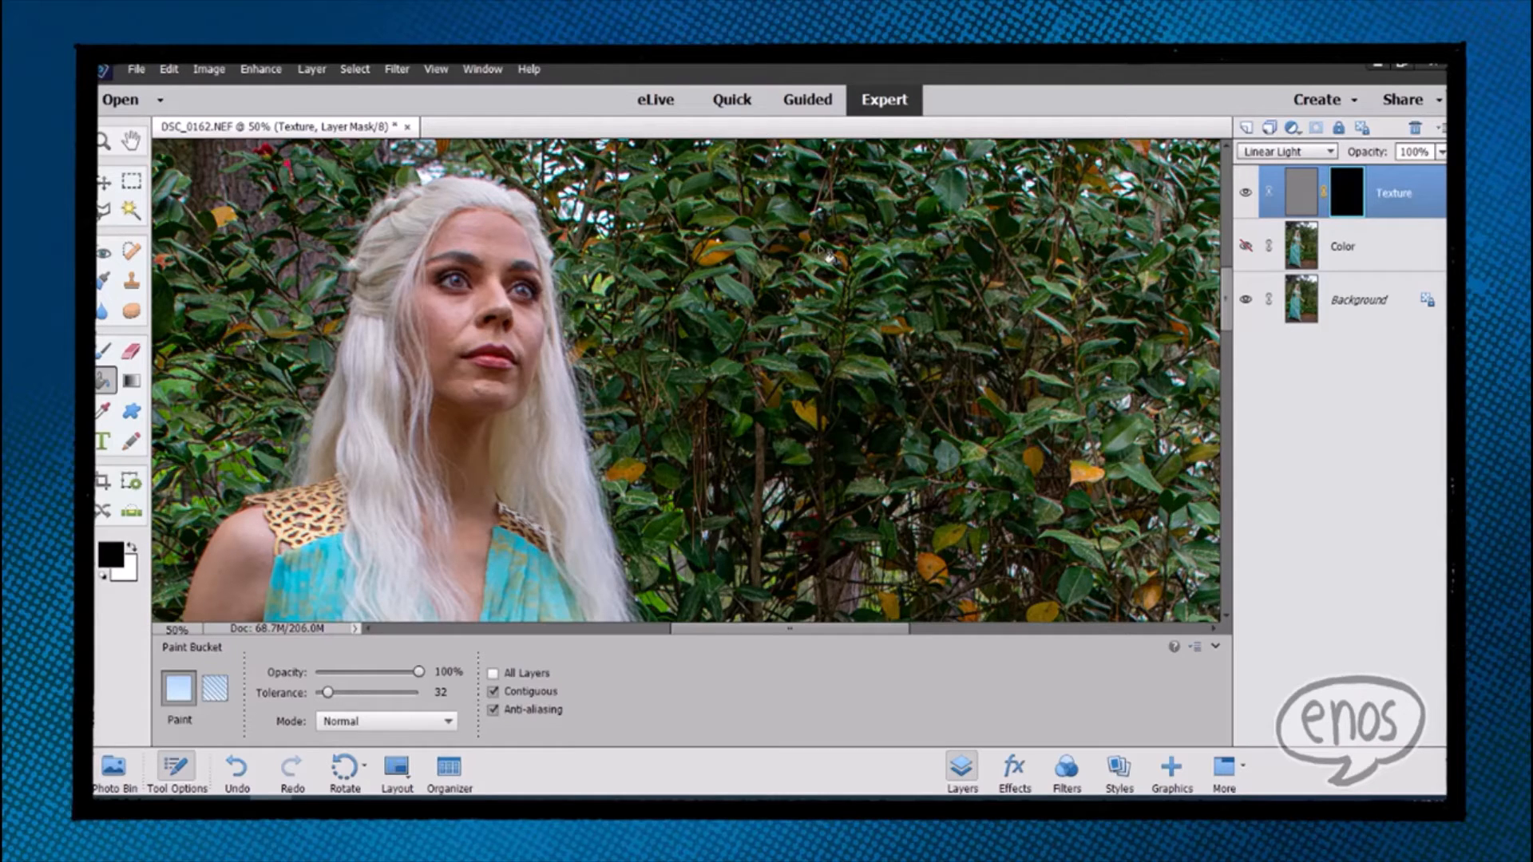
Step: Show the Color layer, add a layer mask to it, and fill that mask with black
{"action": "left_click", "coordinate": [1345, 263]}
{"action": "left_click", "coordinate": [1245, 247]}
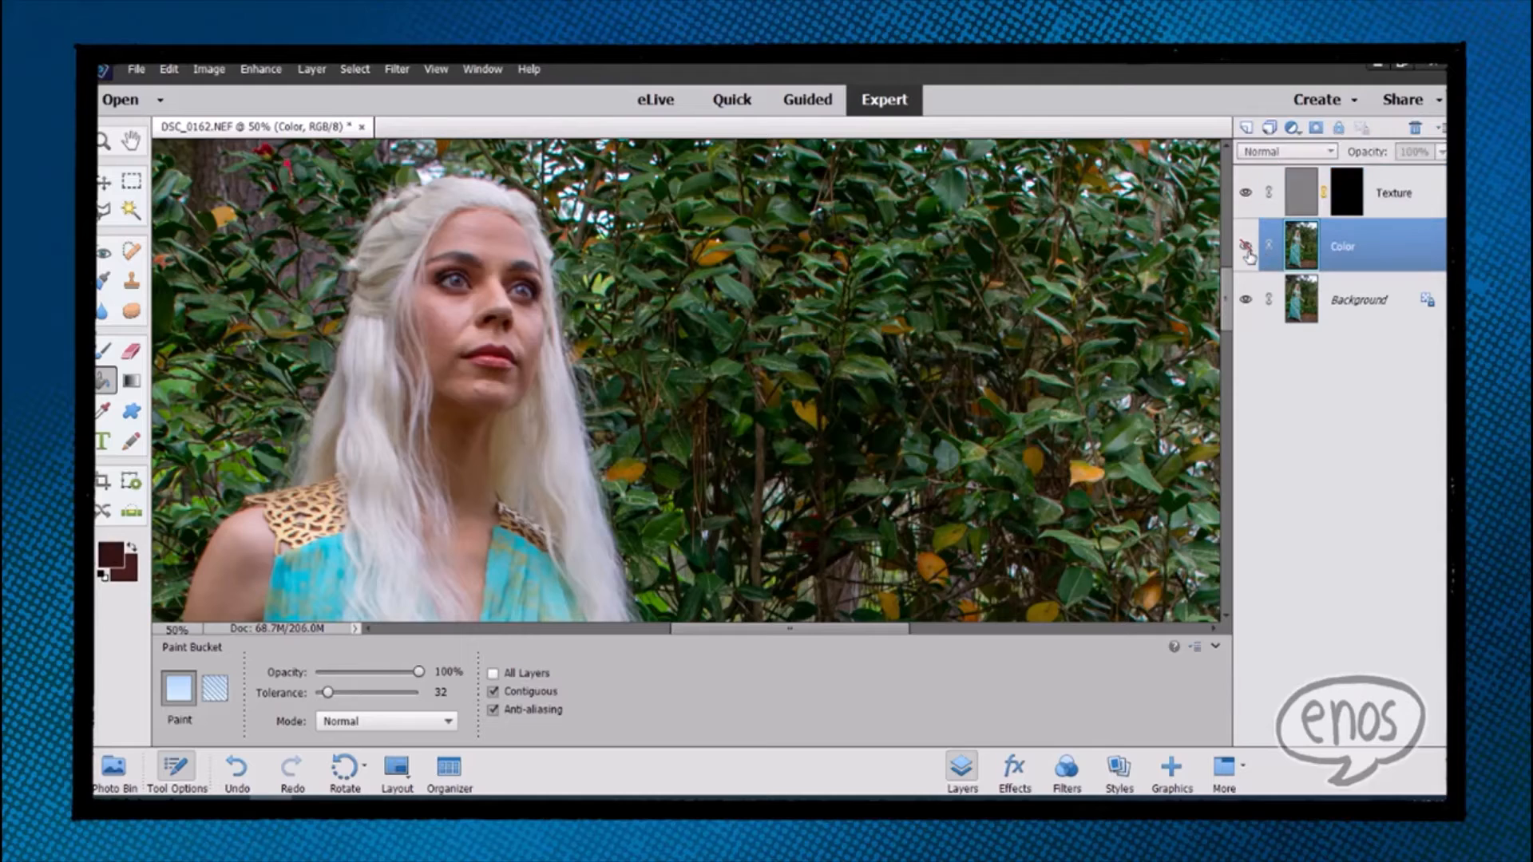
{"action": "left_click", "coordinate": [1316, 128]}
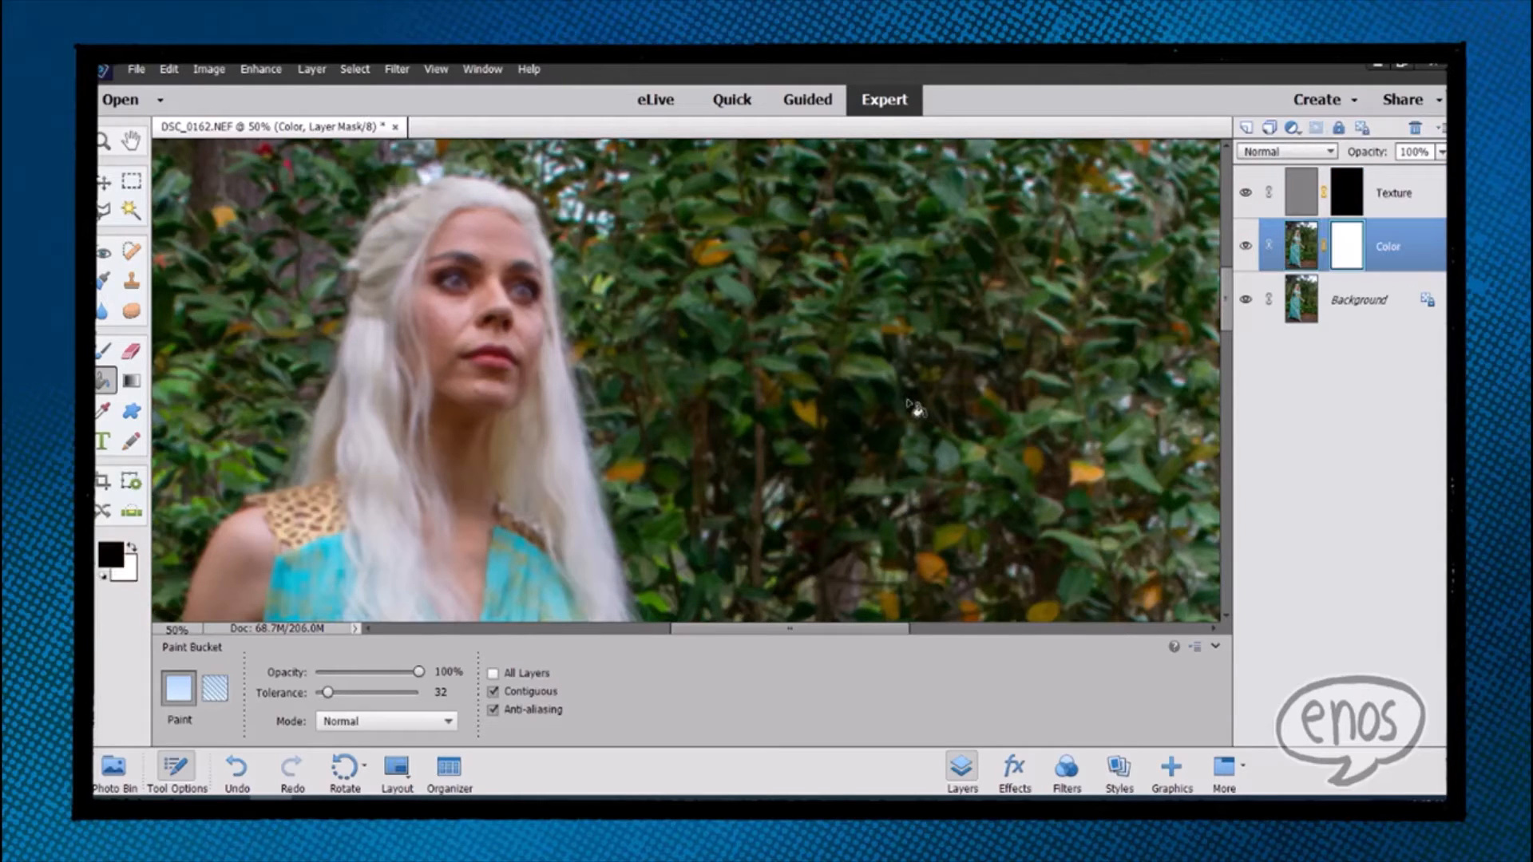
{"action": "left_click", "coordinate": [243, 278]}
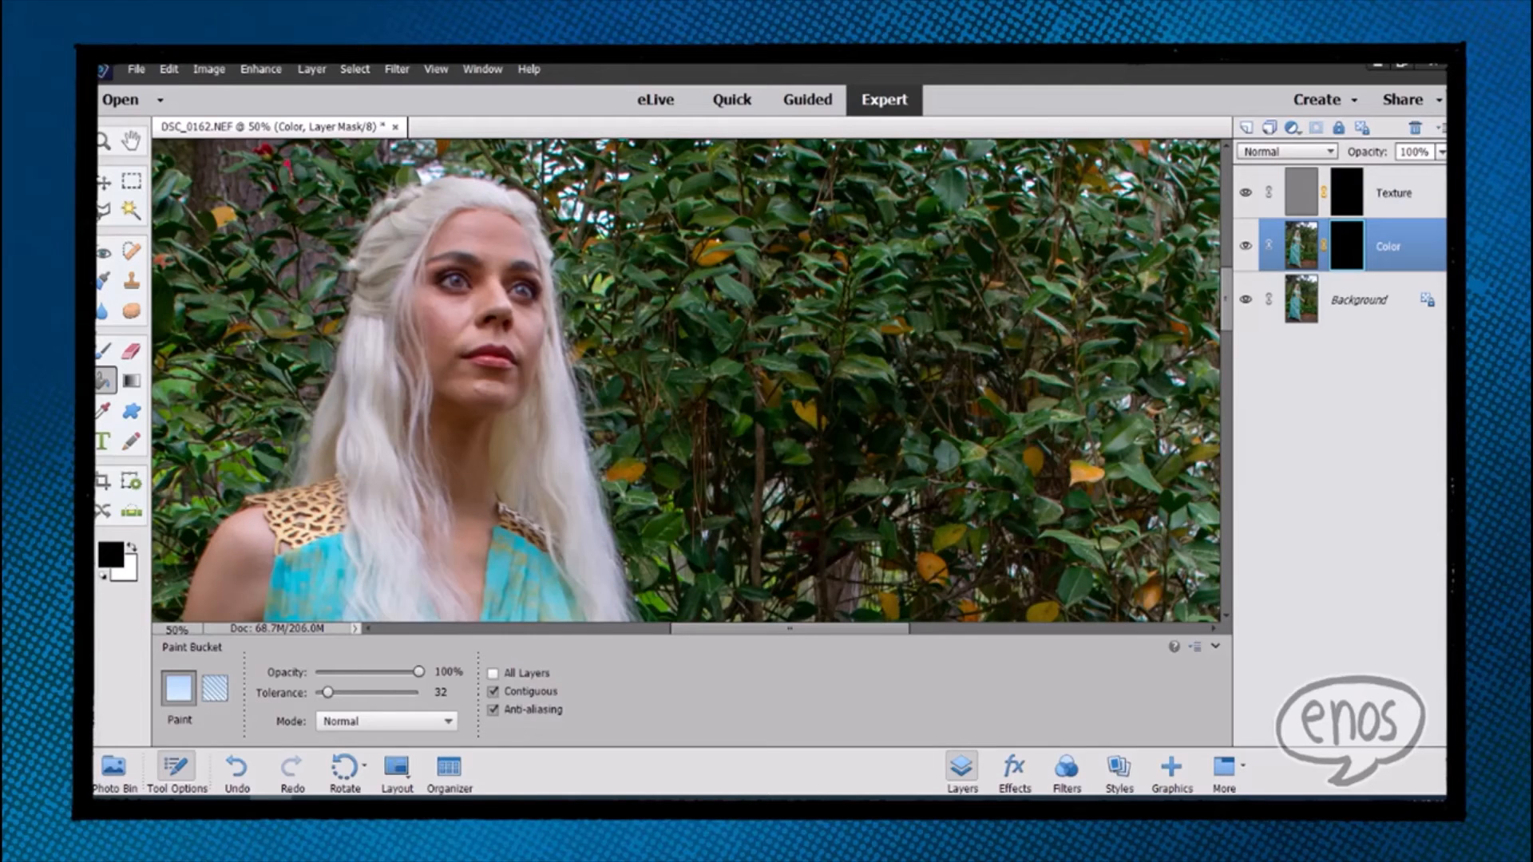
Step: Paint white over the eyes on the Texture layer's mask with a 150 px brush at 20% opacity
{"action": "left_click", "coordinate": [1347, 199]}
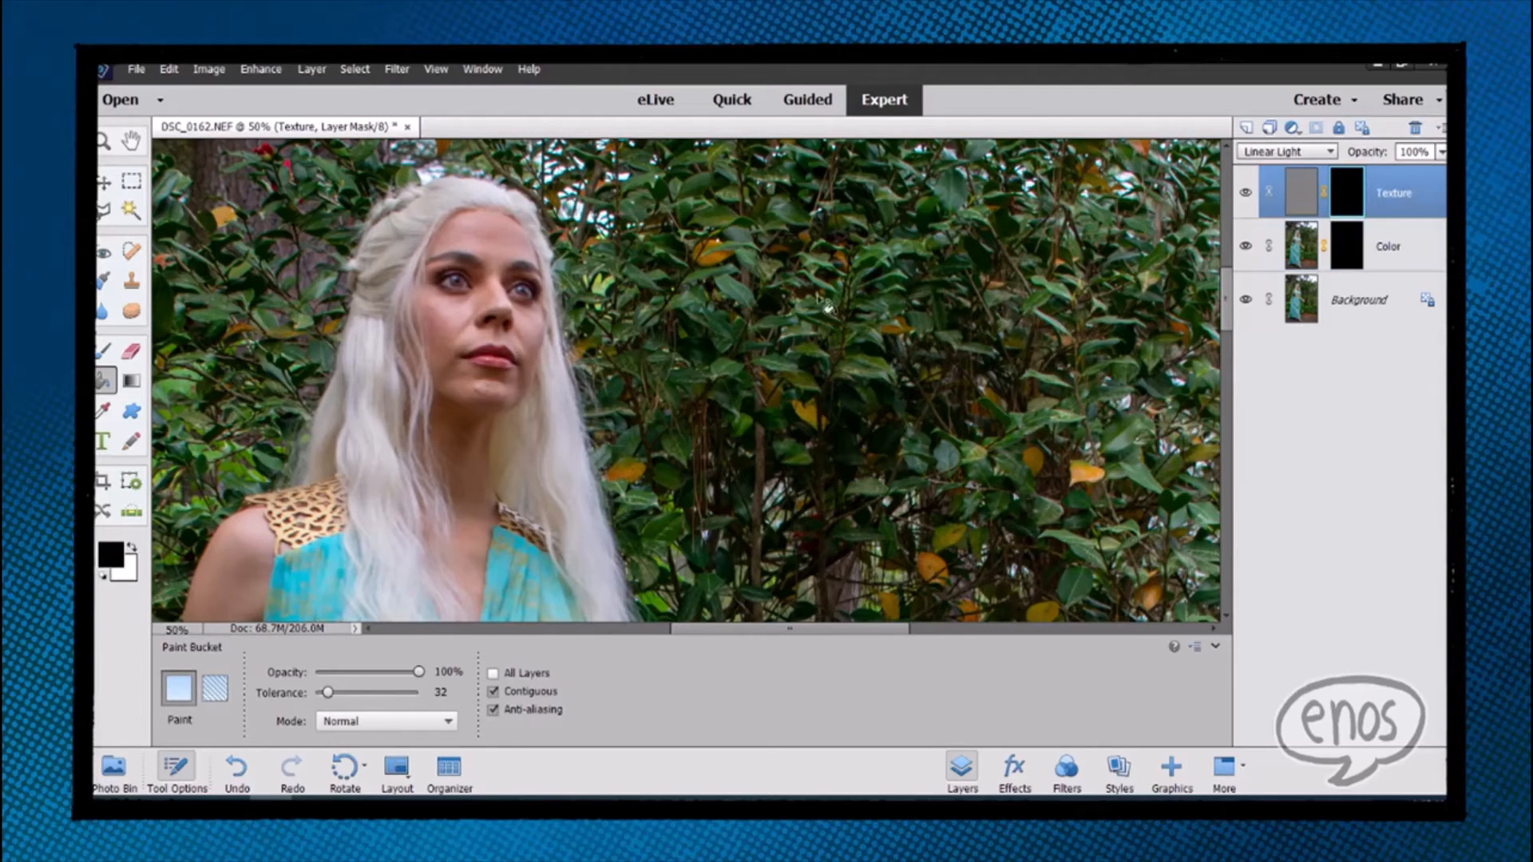
{"action": "key", "text": "x"}
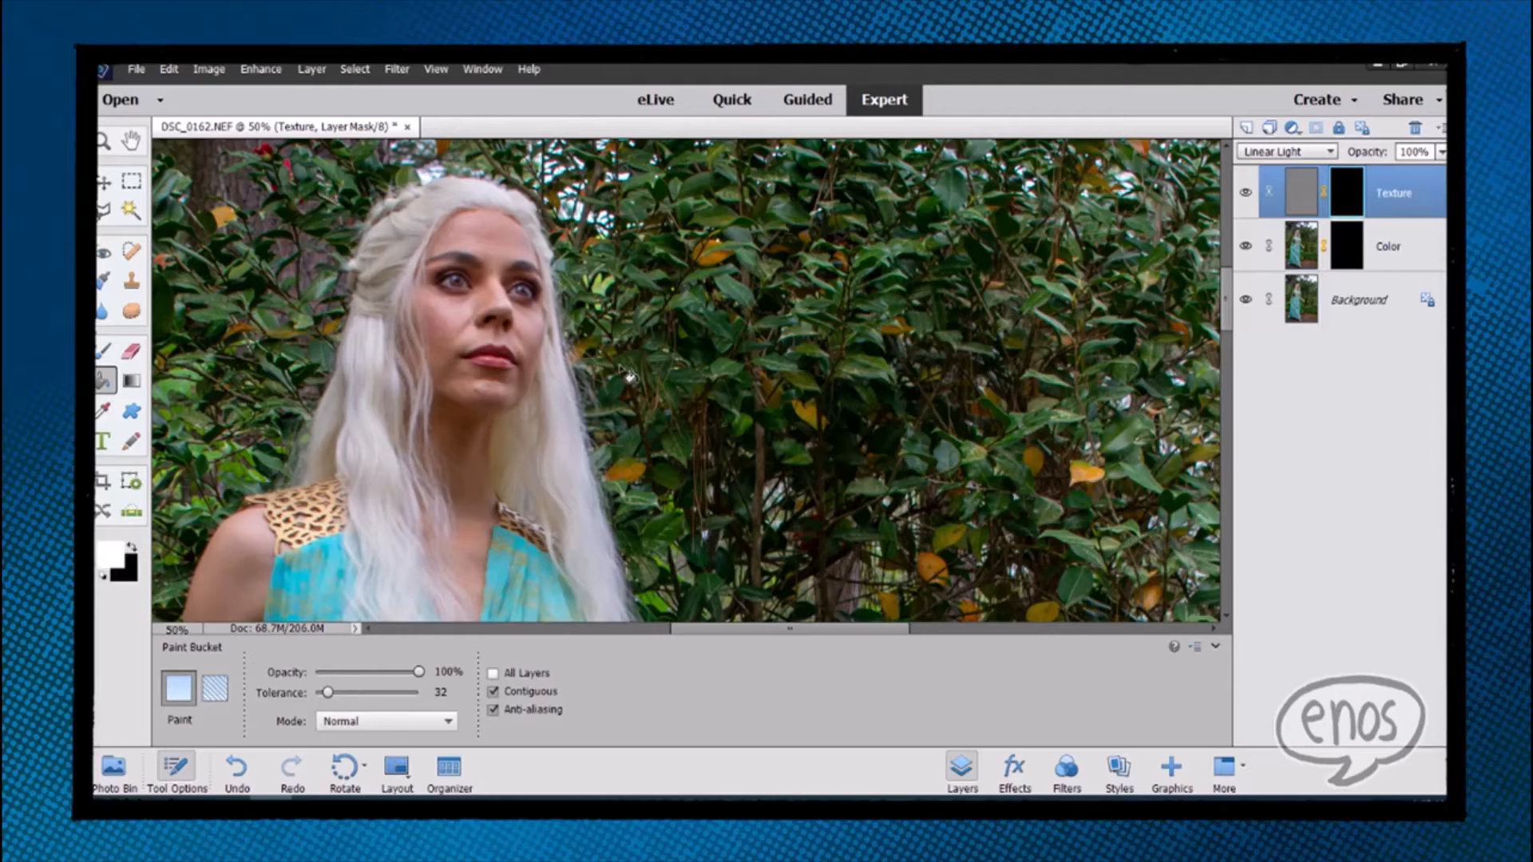
{"action": "key", "text": "b"}
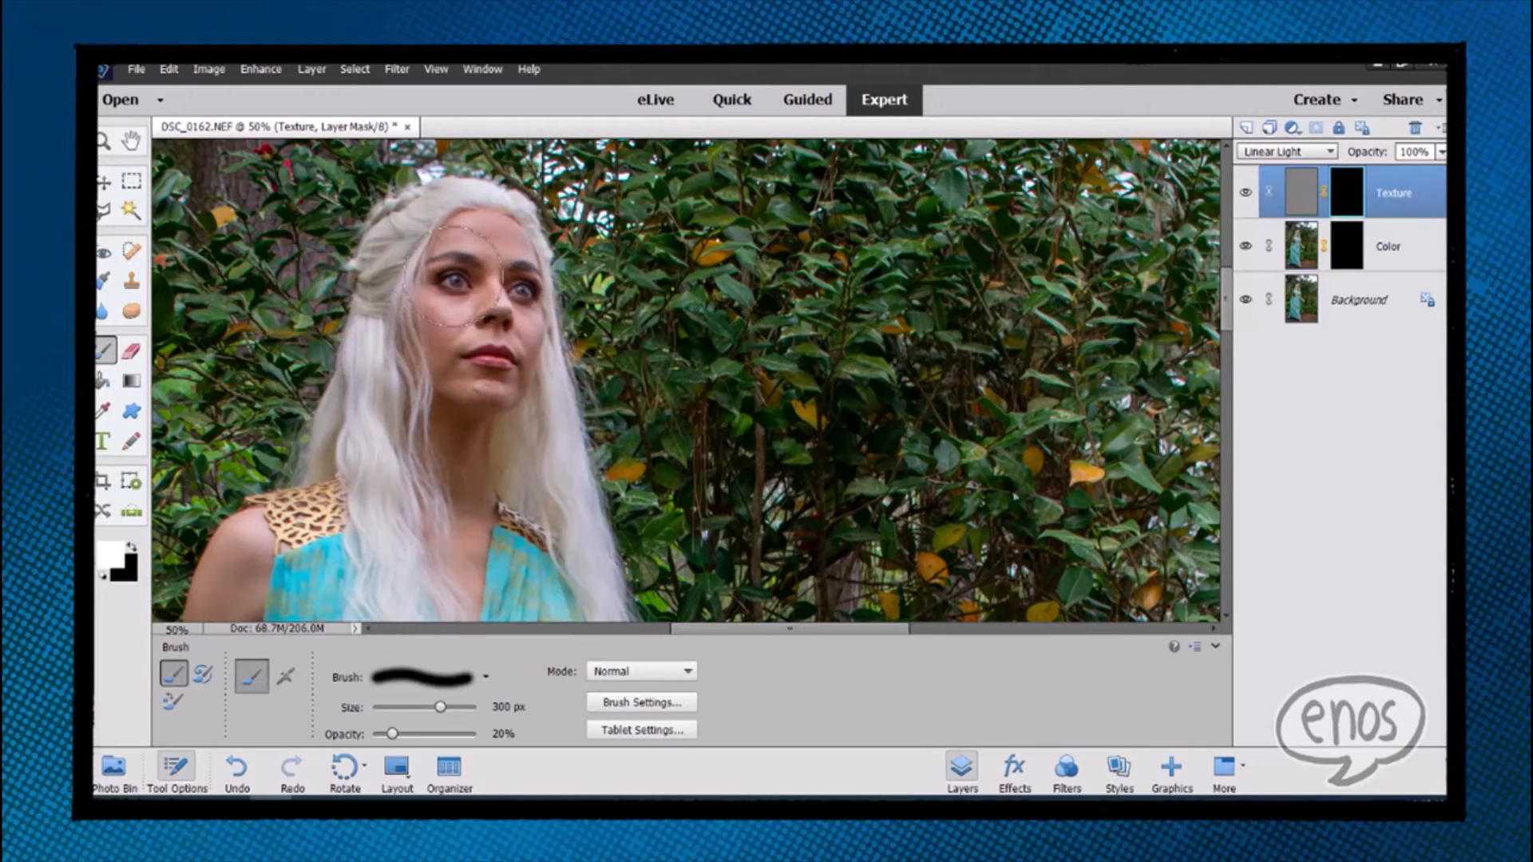
{"action": "key", "text": "ctrl+equal"}
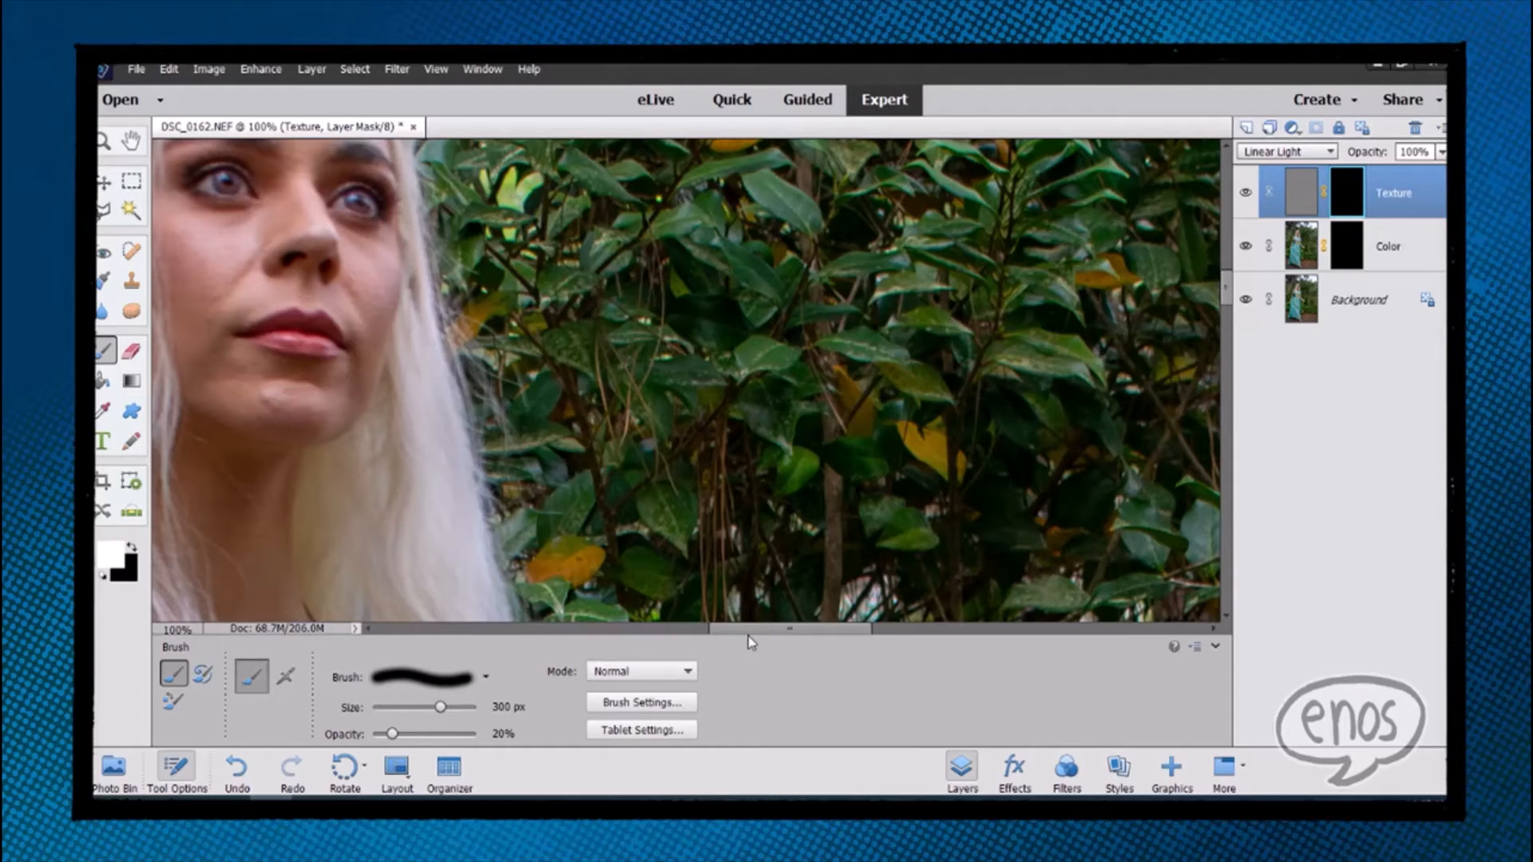
{"action": "left_click_drag", "start_coordinate": [752, 631], "coordinate": [724, 630]}
{"action": "scroll", "coordinate": [414, 323], "scroll_direction": "up", "scroll_amount": 3}
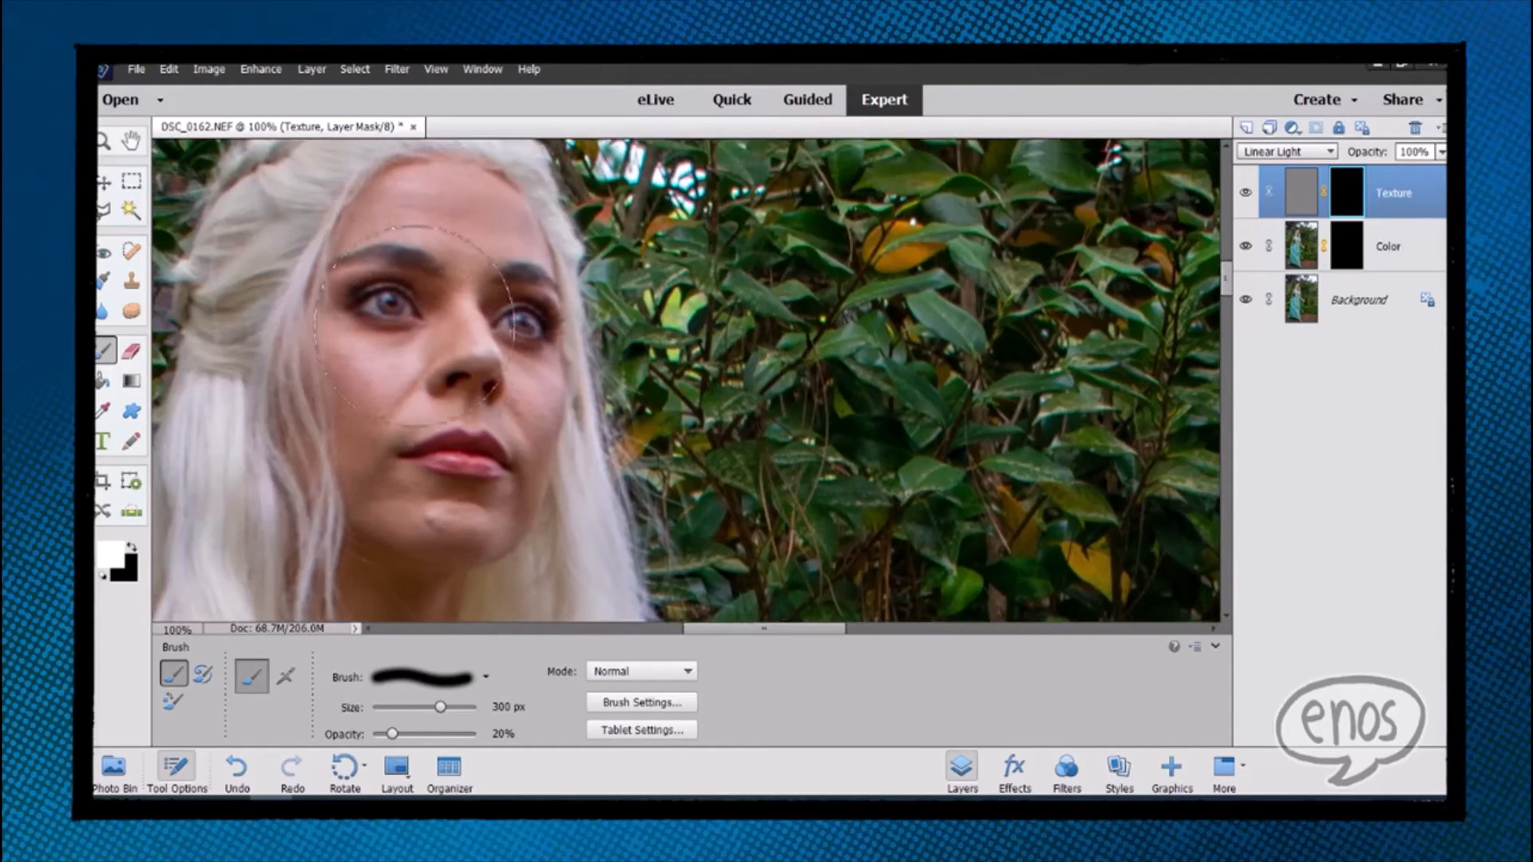
{"action": "scroll", "coordinate": [413, 325], "scroll_direction": "up", "scroll_amount": 2}
{"action": "key", "text": "bracketright"}
{"action": "key", "text": "bracketright"}
{"action": "key", "text": "bracketright"}
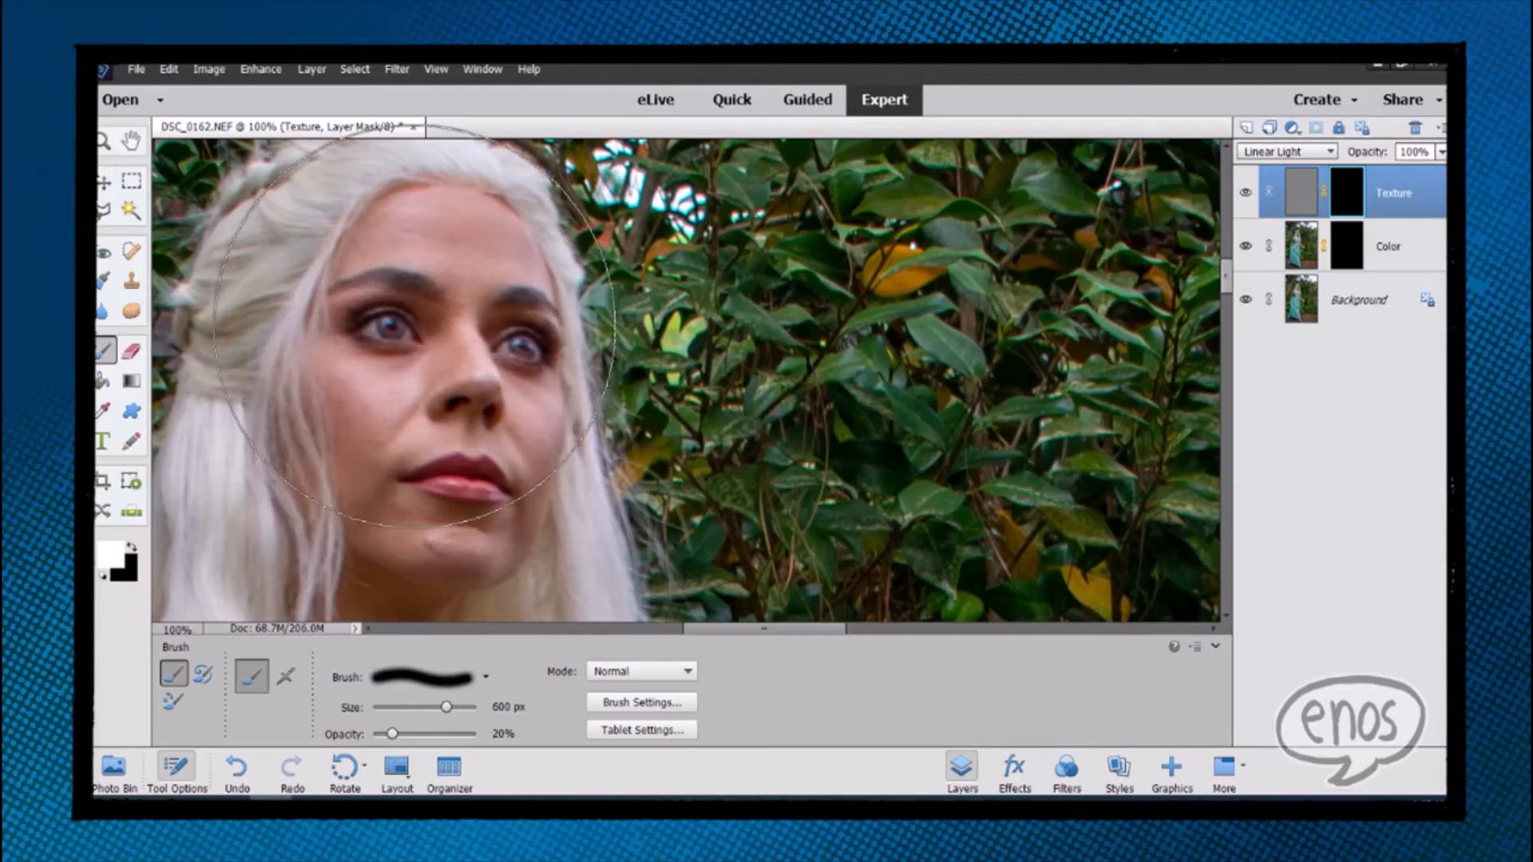
{"action": "key", "text": "bracketleft"}
{"action": "key", "text": "bracketleft"}
{"action": "key", "text": "bracketleft"}
{"action": "key", "text": "bracketleft"}
{"action": "key", "text": "bracketleft"}
{"action": "key", "text": "bracketleft"}
{"action": "key", "text": "bracketleft"}
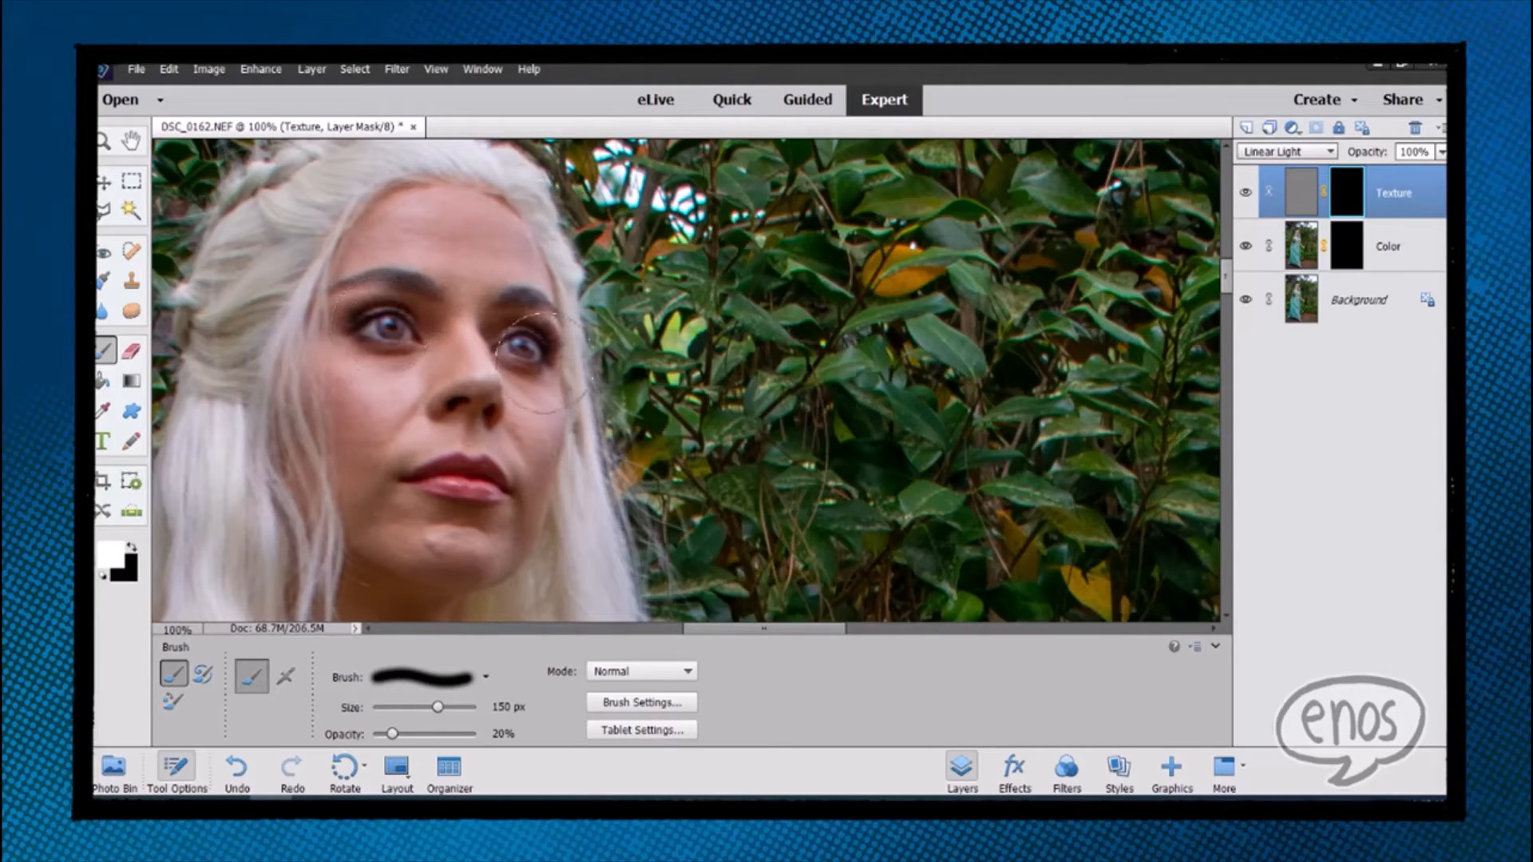
Step: Paint white on the Texture mask over the leopard-patterned shoulder trim of the dress
{"action": "scroll", "coordinate": [511, 335], "scroll_direction": "down", "scroll_amount": 4}
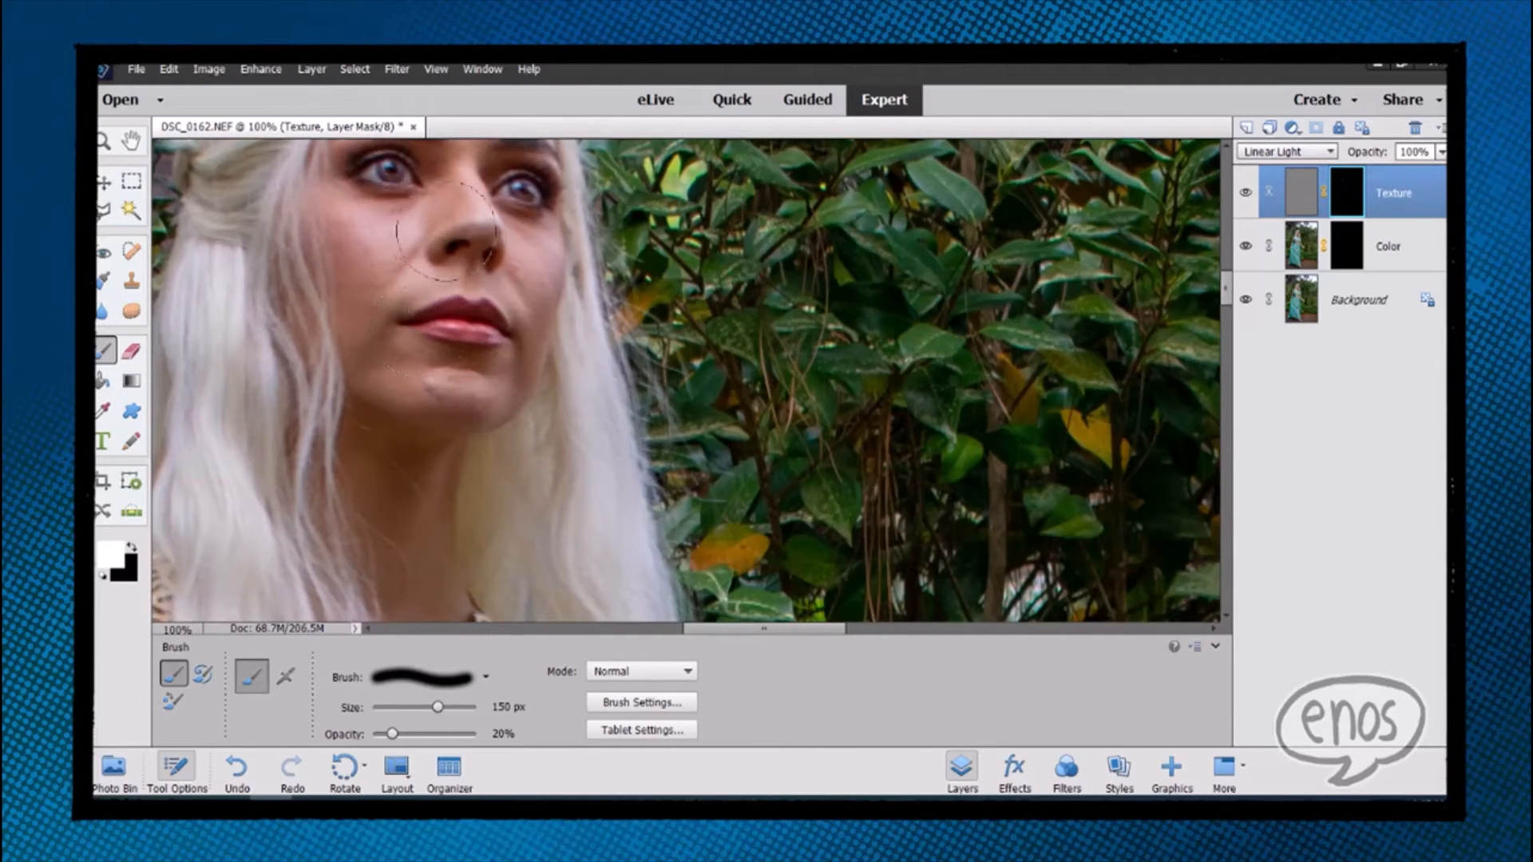
{"action": "scroll", "coordinate": [532, 384], "scroll_direction": "down", "scroll_amount": 5}
{"action": "scroll", "coordinate": [532, 383], "scroll_direction": "down", "scroll_amount": 5}
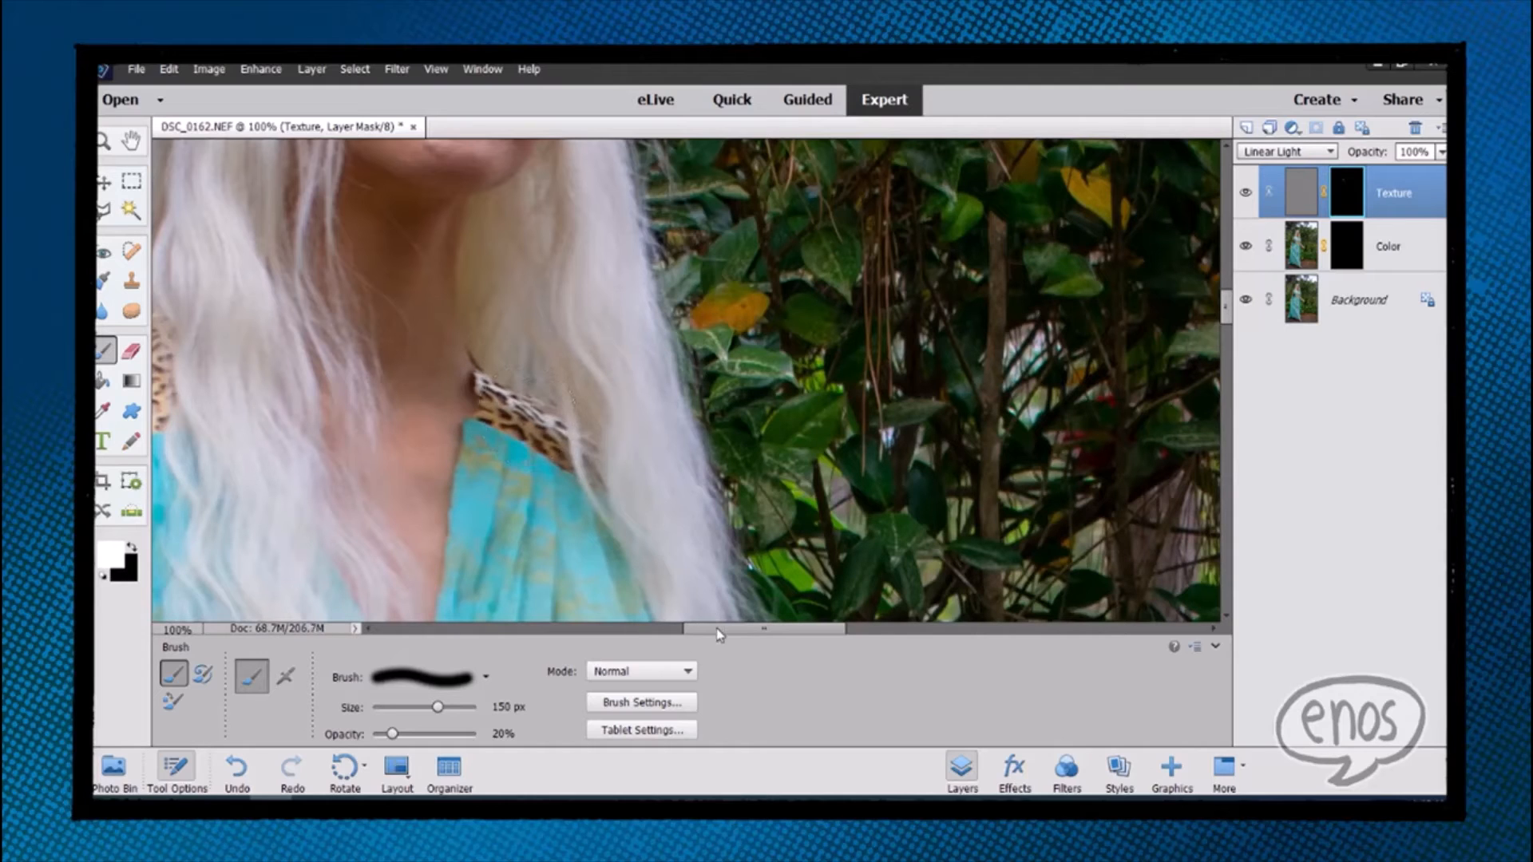
{"action": "scroll", "coordinate": [676, 595], "scroll_direction": "left", "scroll_amount": 6}
{"action": "mouse_move", "coordinate": [326, 429]}
{"action": "left_mouse_down"}
{"action": "mouse_move", "coordinate": [300, 385]}
{"action": "mouse_move", "coordinate": [361, 438]}
{"action": "mouse_move", "coordinate": [353, 359]}
{"action": "mouse_move", "coordinate": [390, 401]}
{"action": "mouse_move", "coordinate": [415, 340]}
{"action": "mouse_move", "coordinate": [408, 368]}
{"action": "mouse_move", "coordinate": [321, 439]}
{"action": "left_mouse_up"}
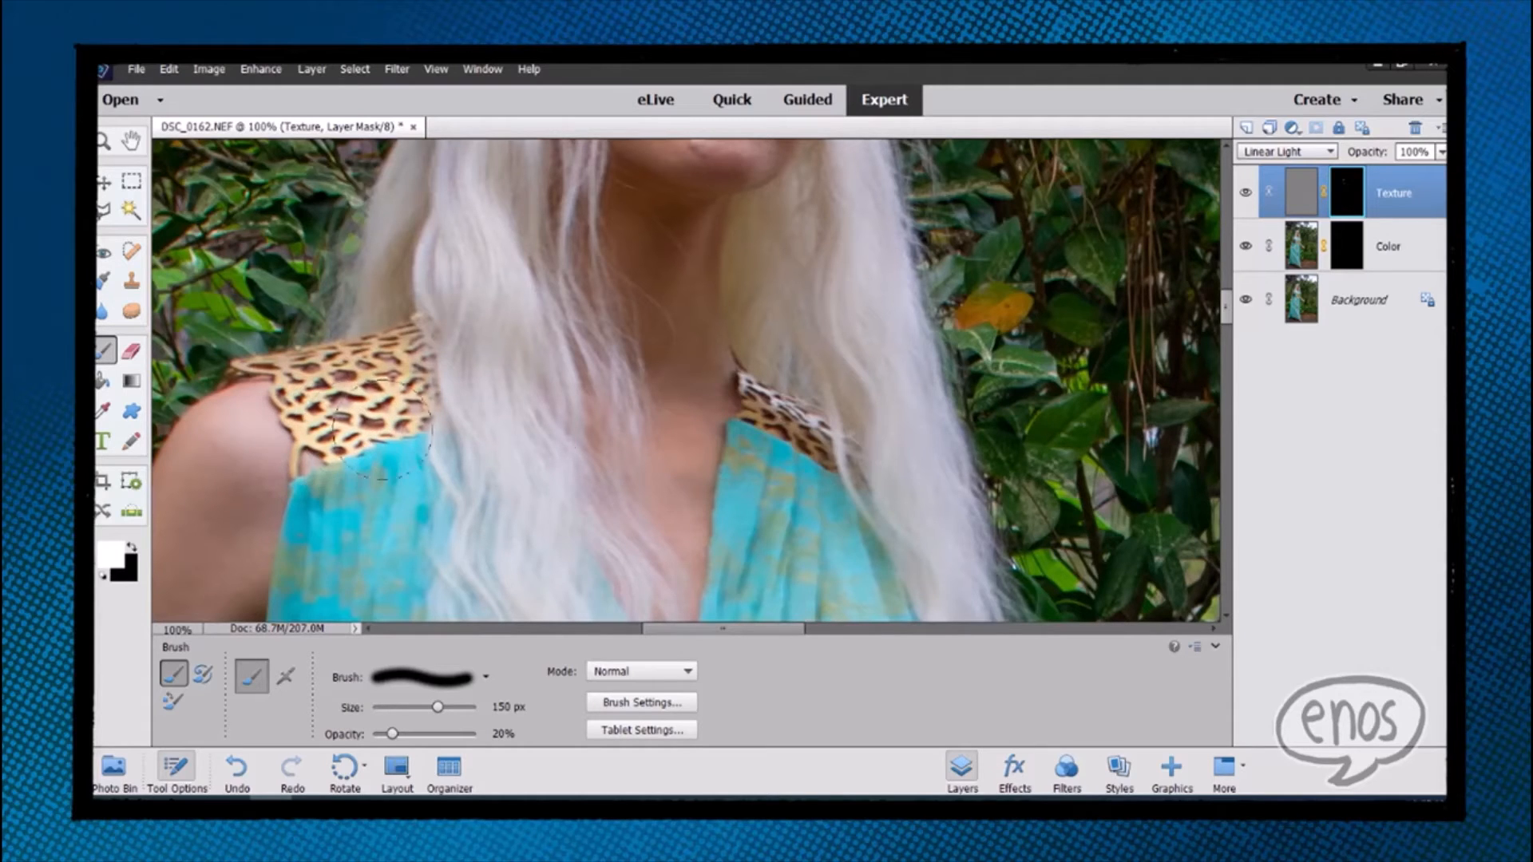
Step: Paint white on the Texture mask over the gold openwork belt at the waist
{"action": "scroll", "coordinate": [564, 438], "scroll_direction": "down", "scroll_amount": 5}
{"action": "scroll", "coordinate": [587, 447], "scroll_direction": "down", "scroll_amount": 8}
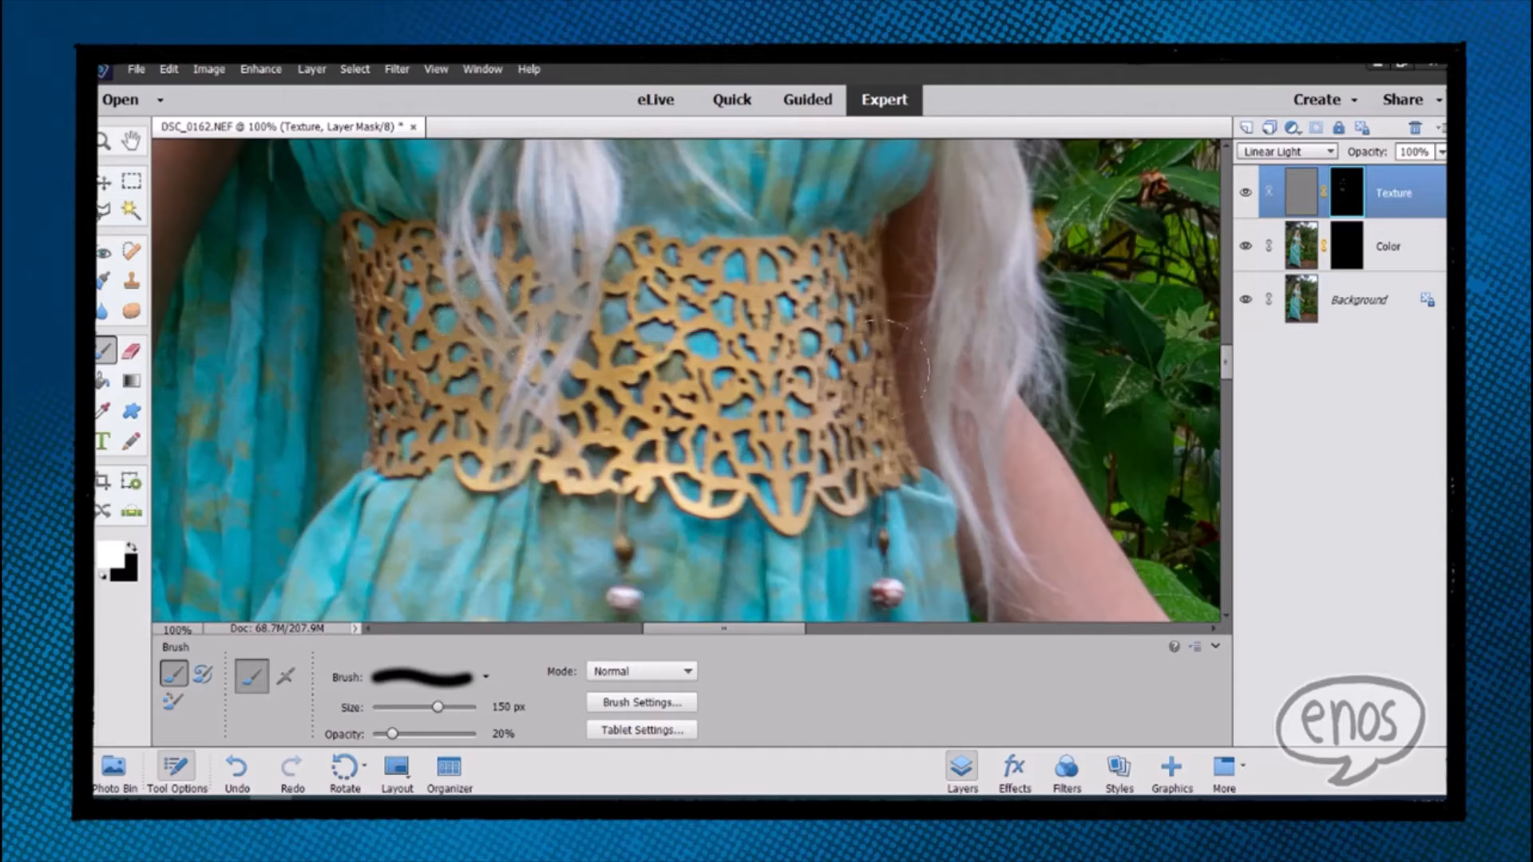
{"action": "left_click_drag", "start_coordinate": [785, 470], "coordinate": [741, 484]}
Step: Paint white on the Texture mask over the bead strands below the belt and compare with the Texture layer hidden and shown
{"action": "scroll", "coordinate": [799, 415], "scroll_direction": "down", "scroll_amount": 5}
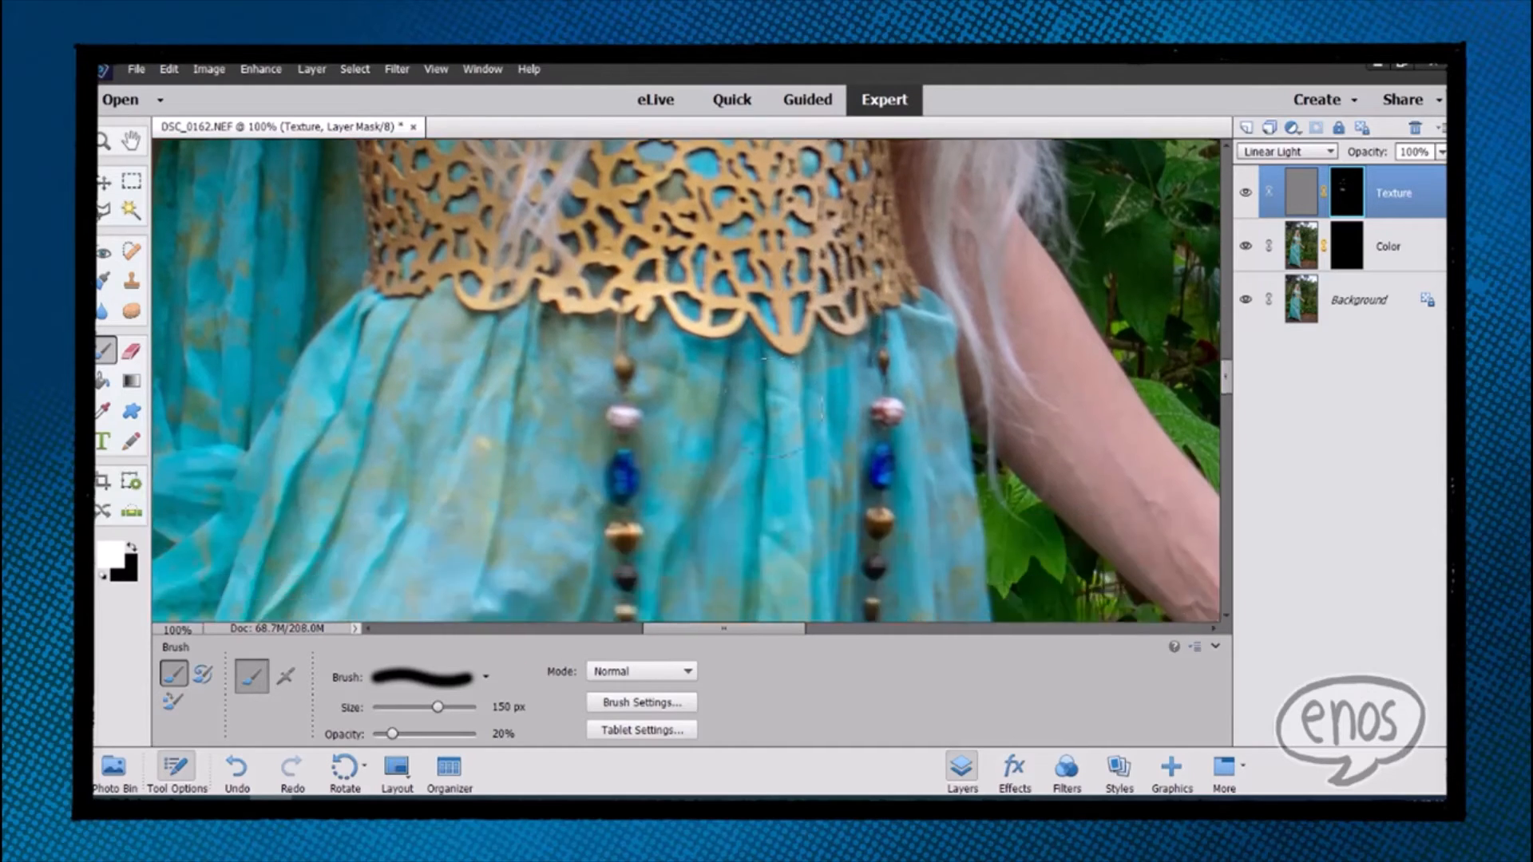
{"action": "left_click_drag", "start_coordinate": [637, 537], "coordinate": [615, 337]}
{"action": "scroll", "coordinate": [626, 511], "scroll_direction": "down", "scroll_amount": 3}
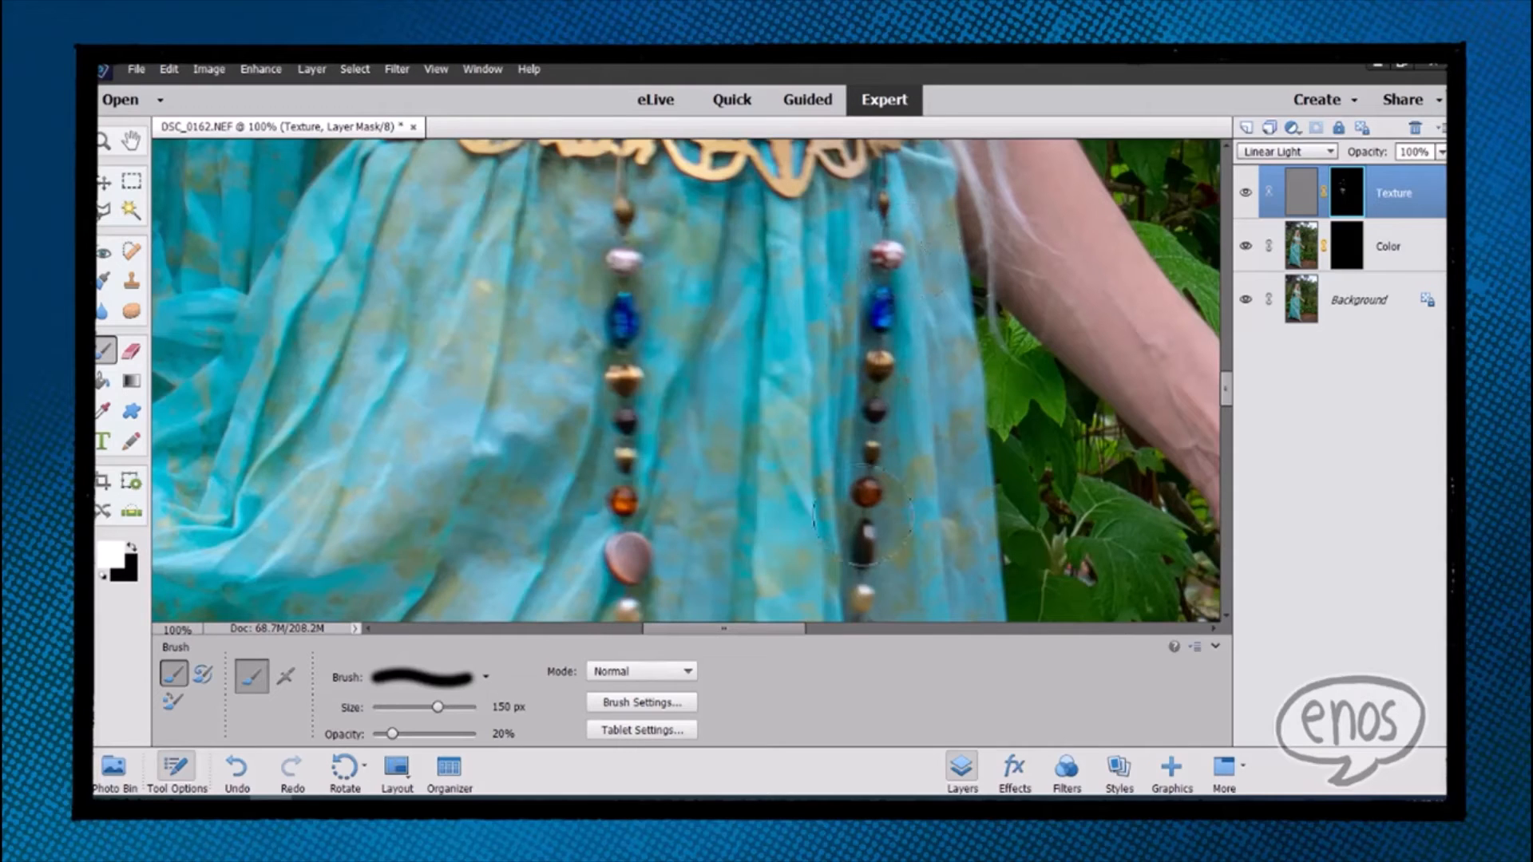
{"action": "scroll", "coordinate": [736, 494], "scroll_direction": "down", "scroll_amount": 3}
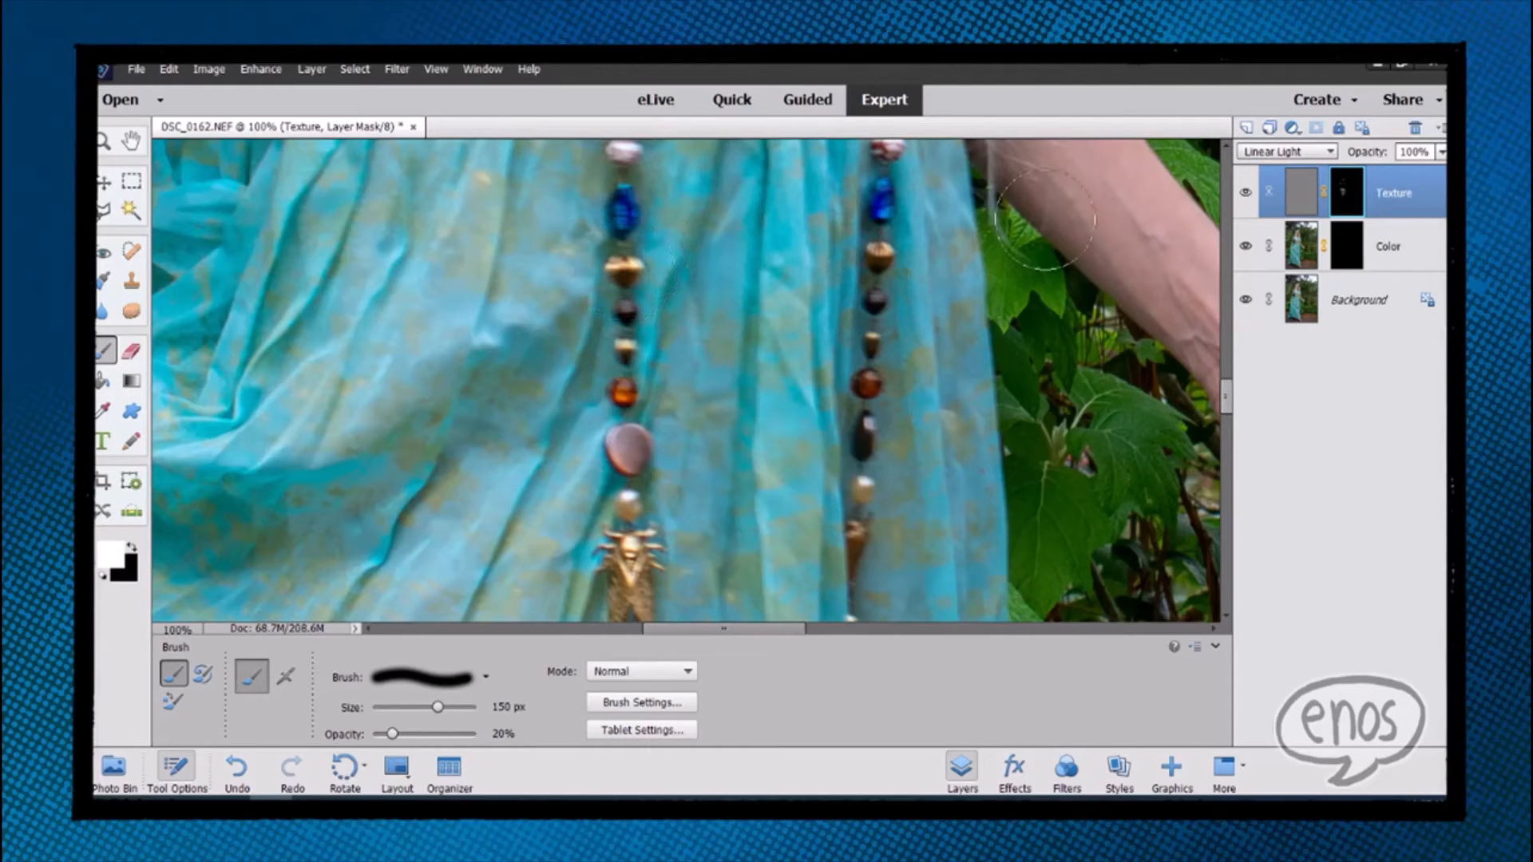
{"action": "right_click", "coordinate": [1247, 196]}
{"action": "left_click", "coordinate": [1244, 196]}
{"action": "left_click", "coordinate": [1245, 194]}
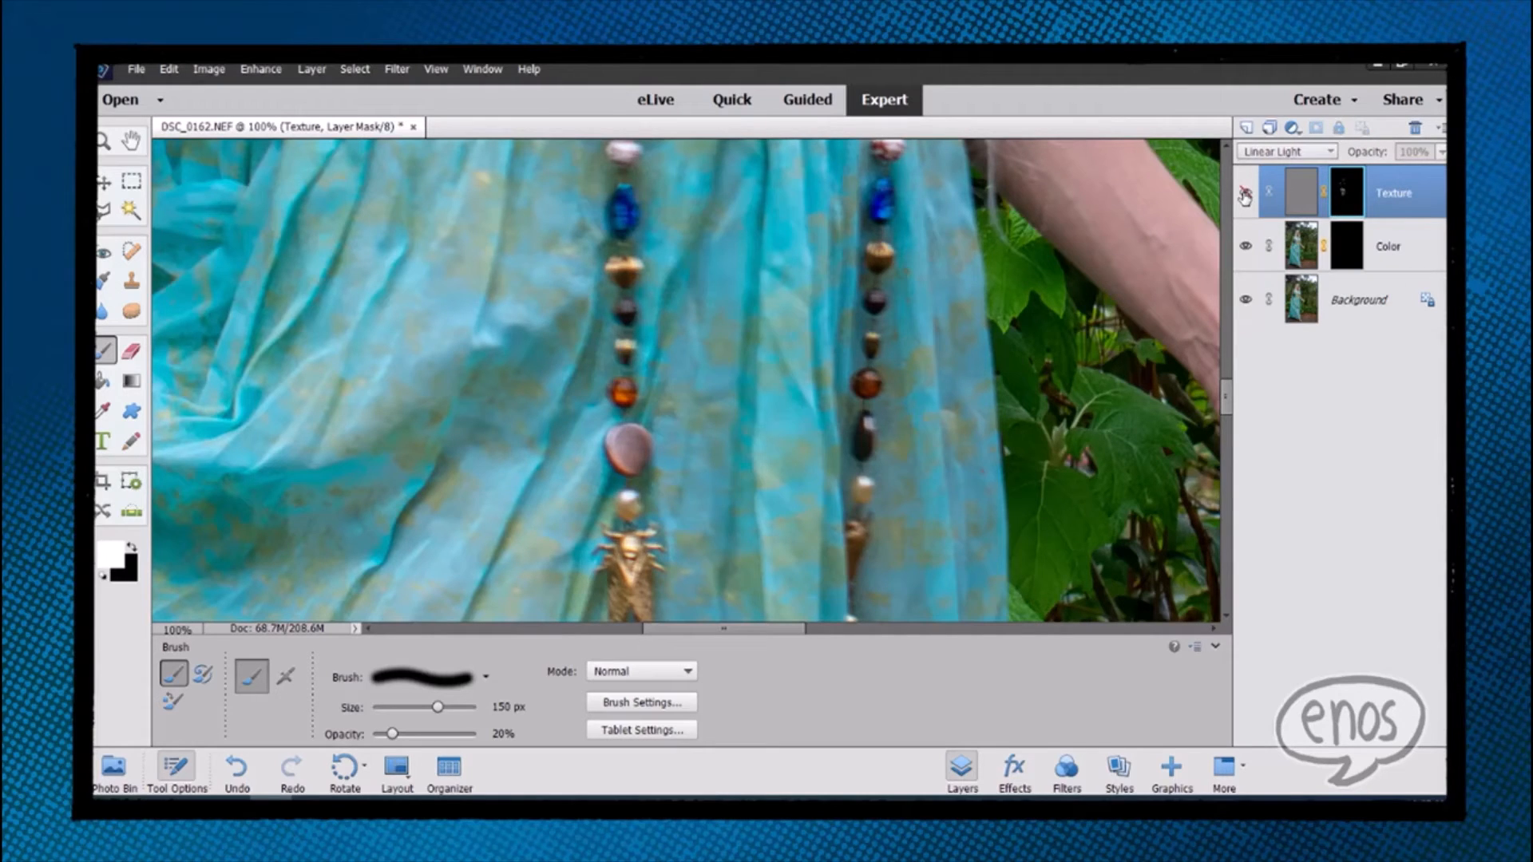
{"action": "left_click", "coordinate": [1244, 195]}
Step: Paint white on the Texture mask over the lower beads of the strand and compare with the Texture layer hidden and shown
{"action": "scroll", "coordinate": [918, 319], "scroll_direction": "down", "scroll_amount": 10}
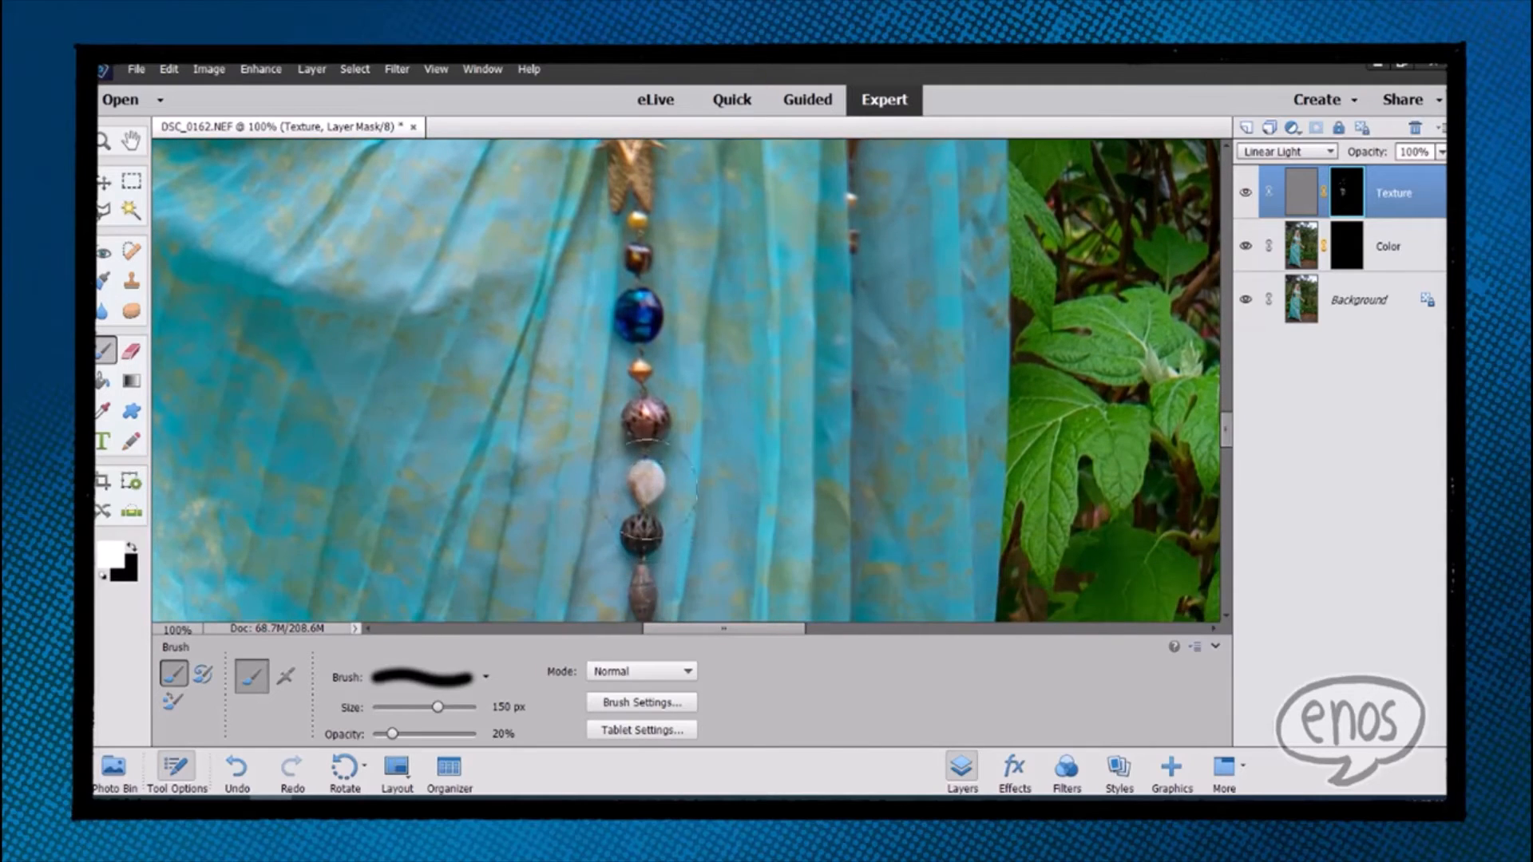
{"action": "right_click", "coordinate": [646, 483]}
{"action": "left_click", "coordinate": [619, 233]}
{"action": "left_click", "coordinate": [1246, 192]}
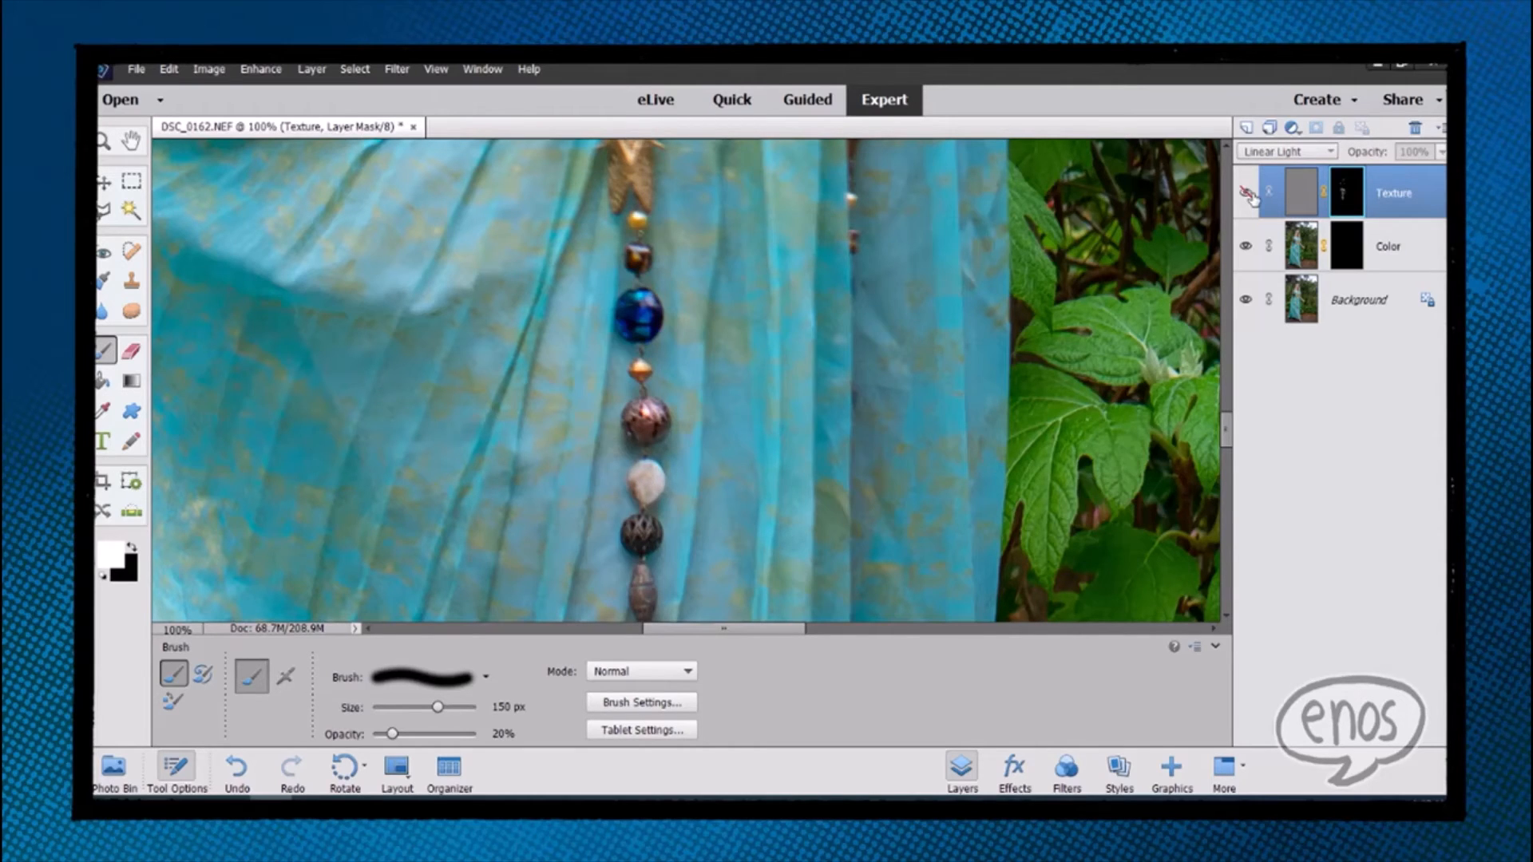
{"action": "left_click", "coordinate": [1246, 193]}
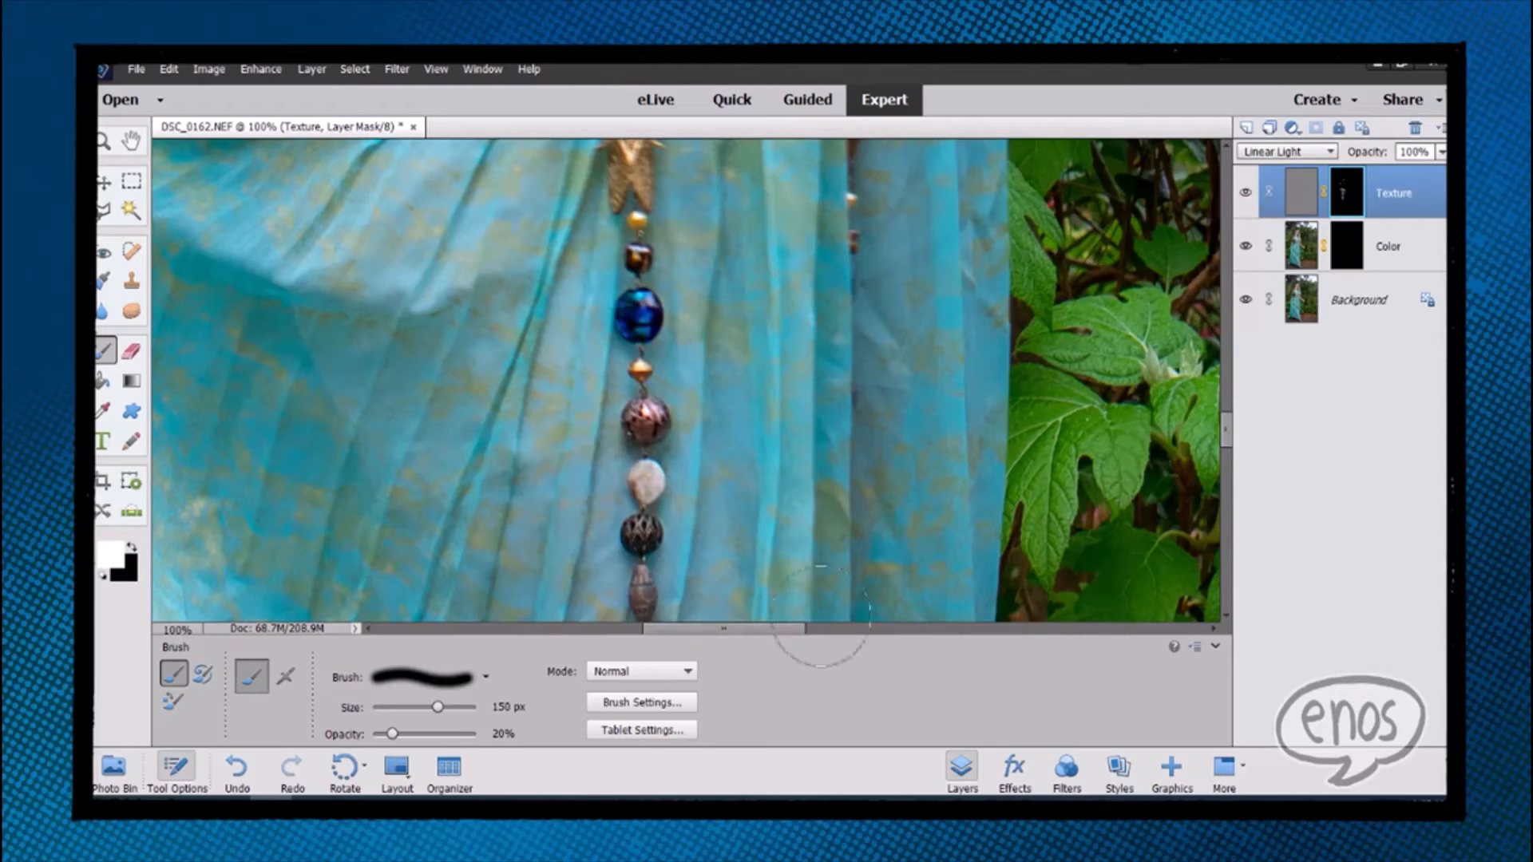
Step: Paint white on the Color mask over the foliage beside the waist and hair using a 400 px brush
{"action": "left_click_drag", "start_coordinate": [781, 635], "coordinate": [872, 636]}
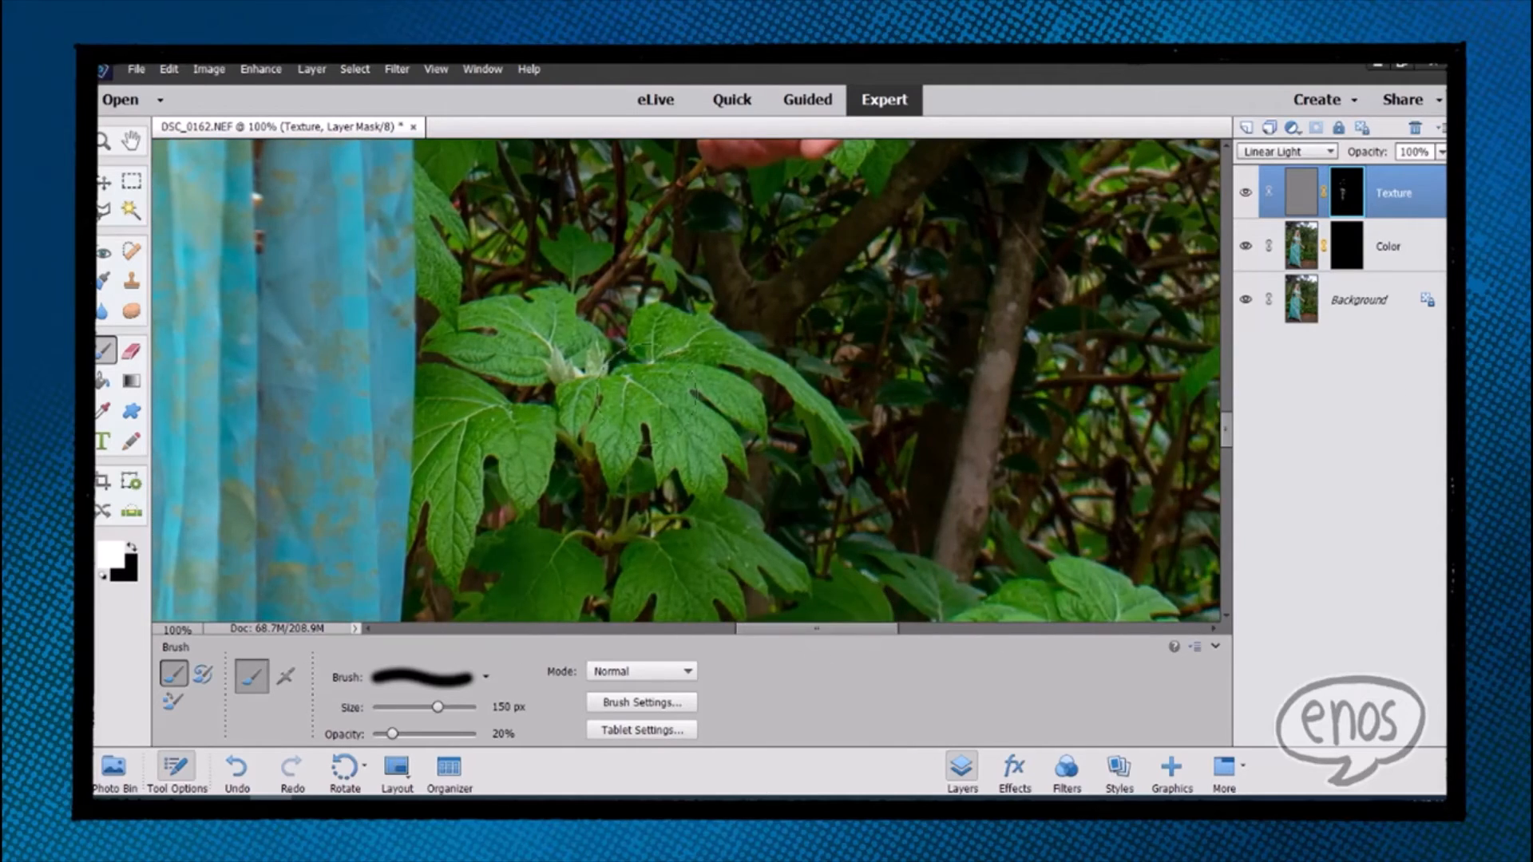
{"action": "scroll", "coordinate": [645, 397], "scroll_direction": "up", "scroll_amount": 4}
{"action": "scroll", "coordinate": [645, 394], "scroll_direction": "up", "scroll_amount": 8}
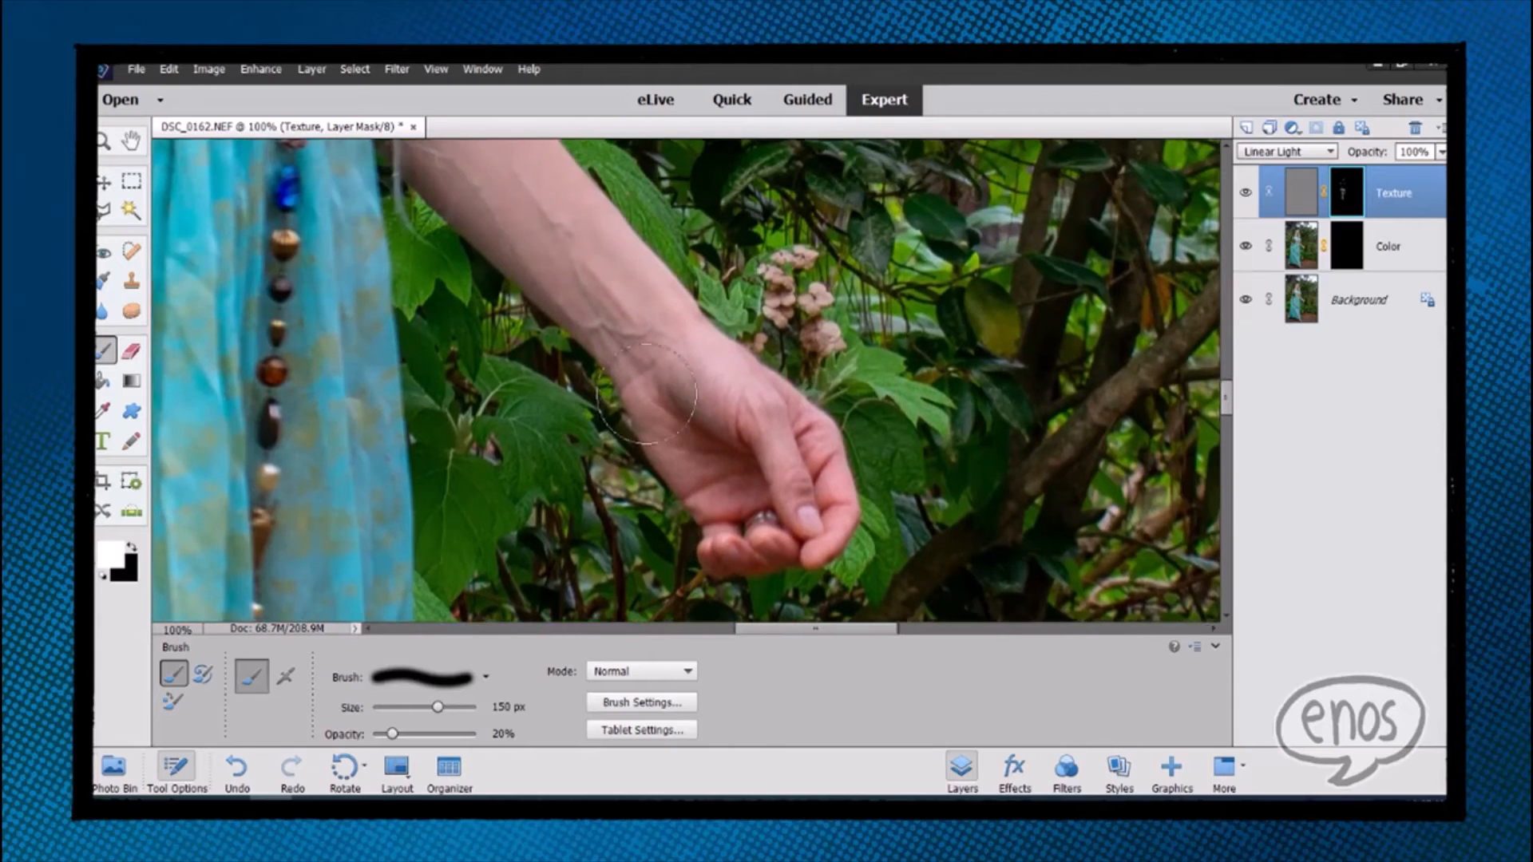
{"action": "scroll", "coordinate": [646, 393], "scroll_direction": "up", "scroll_amount": 4}
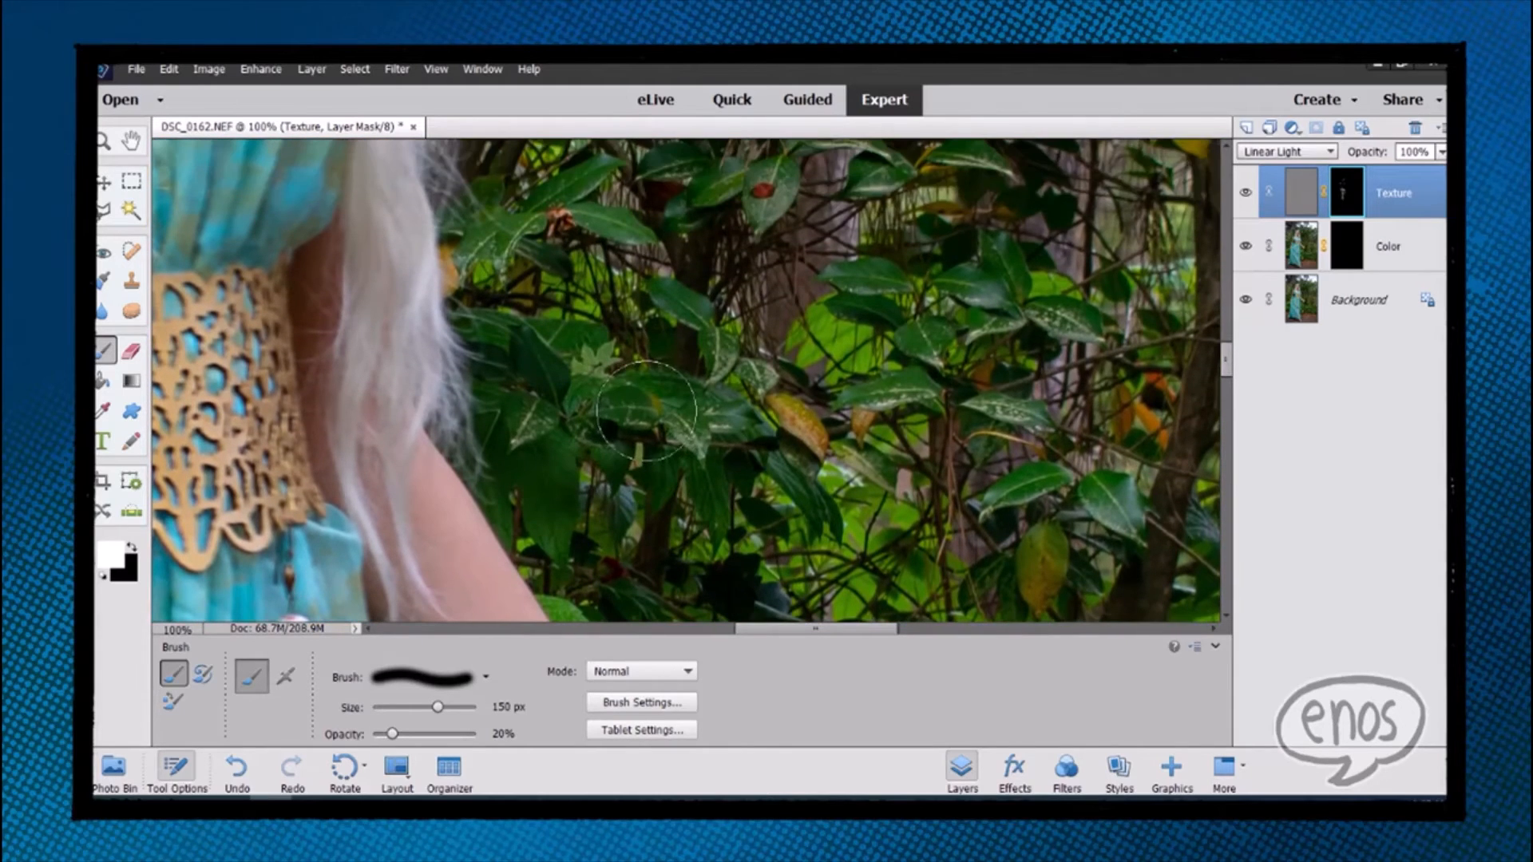
{"action": "key", "text": "bracketright"}
{"action": "key", "text": "bracketright"}
{"action": "key", "text": "bracketright"}
{"action": "key", "text": "bracketright"}
{"action": "key", "text": "bracketright"}
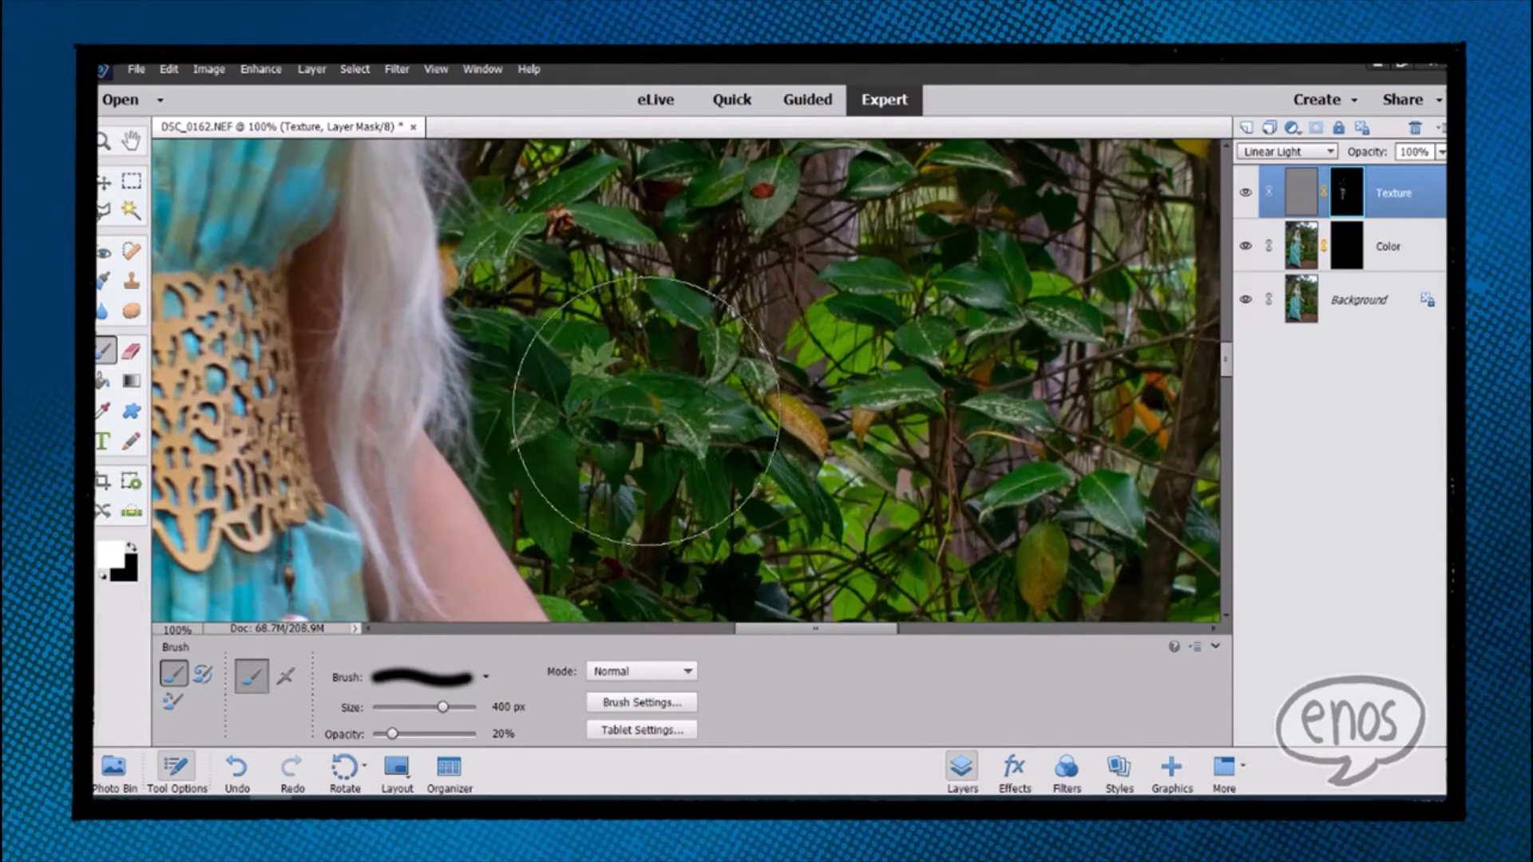
{"action": "left_click", "coordinate": [1390, 238]}
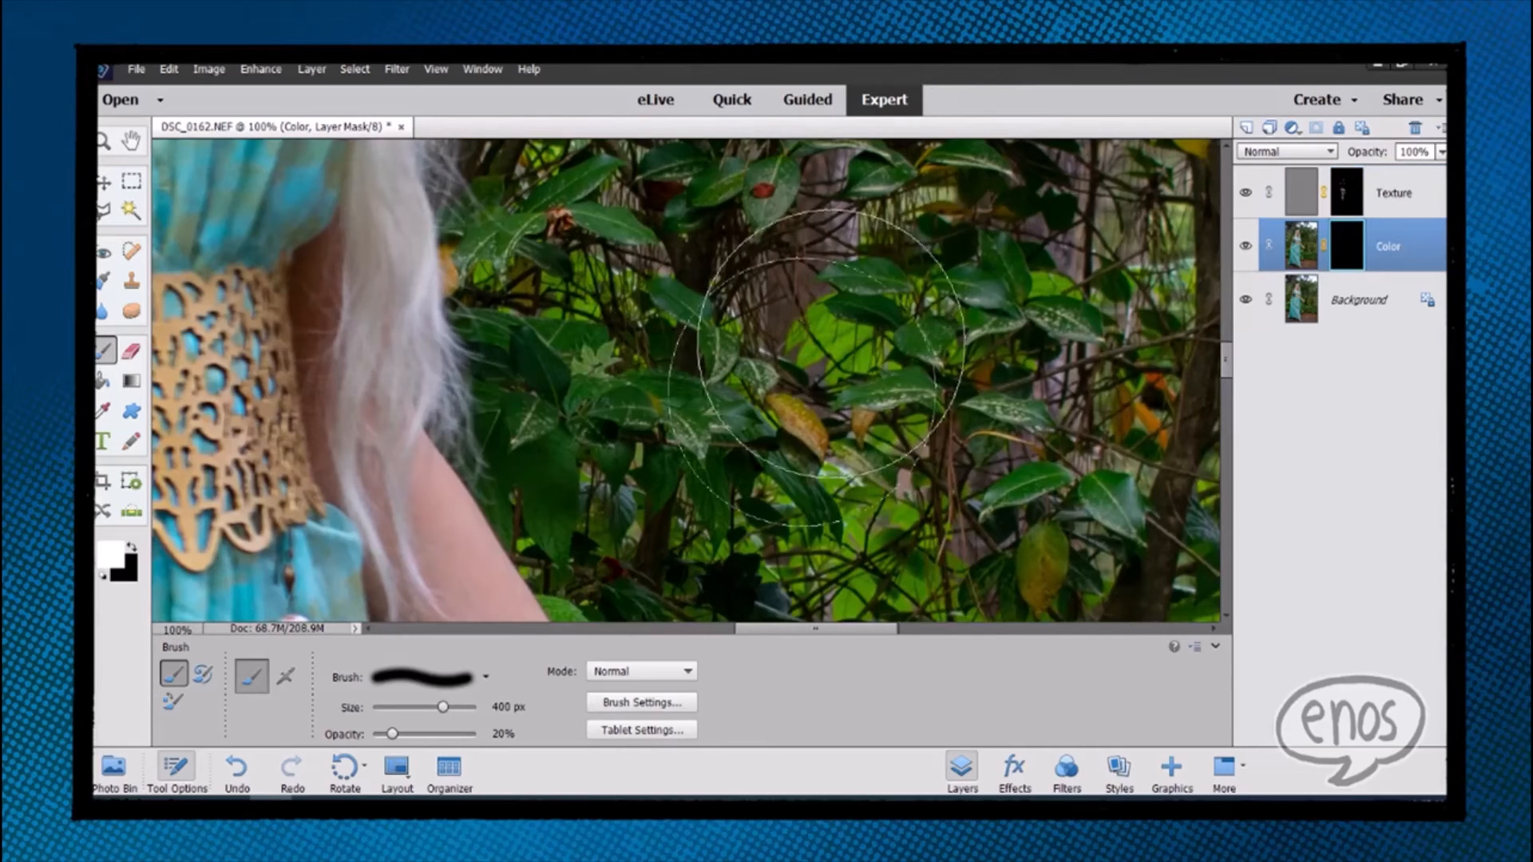
{"action": "scroll", "coordinate": [830, 343], "scroll_direction": "up", "scroll_amount": 3}
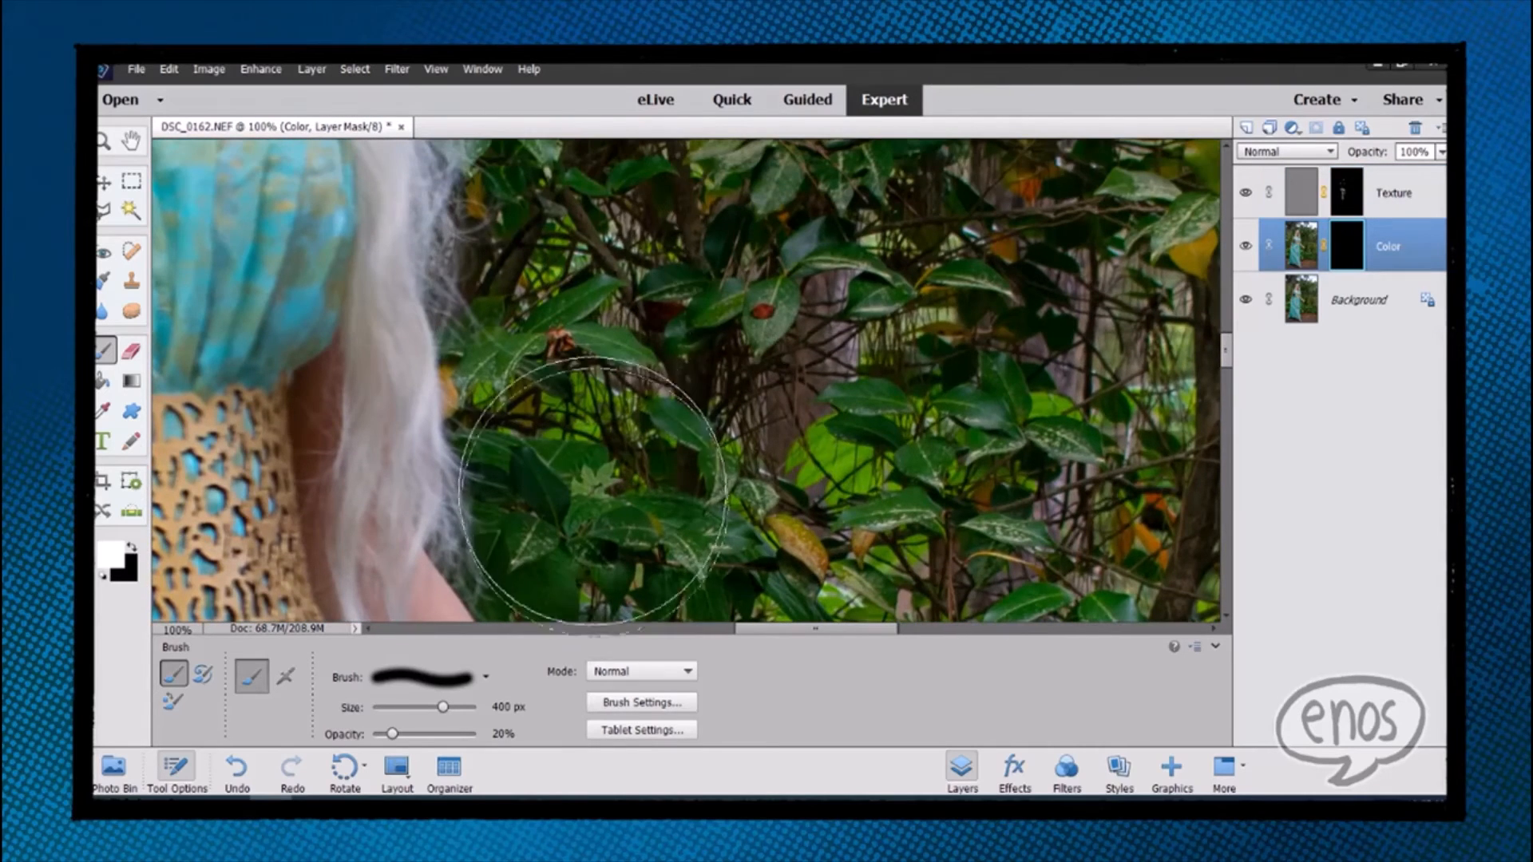
{"action": "mouse_move", "coordinate": [802, 283]}
{"action": "left_mouse_down"}
{"action": "mouse_move", "coordinate": [931, 315]}
{"action": "mouse_move", "coordinate": [720, 336]}
{"action": "left_mouse_up"}
{"action": "scroll", "coordinate": [720, 339], "scroll_direction": "up", "scroll_amount": 1}
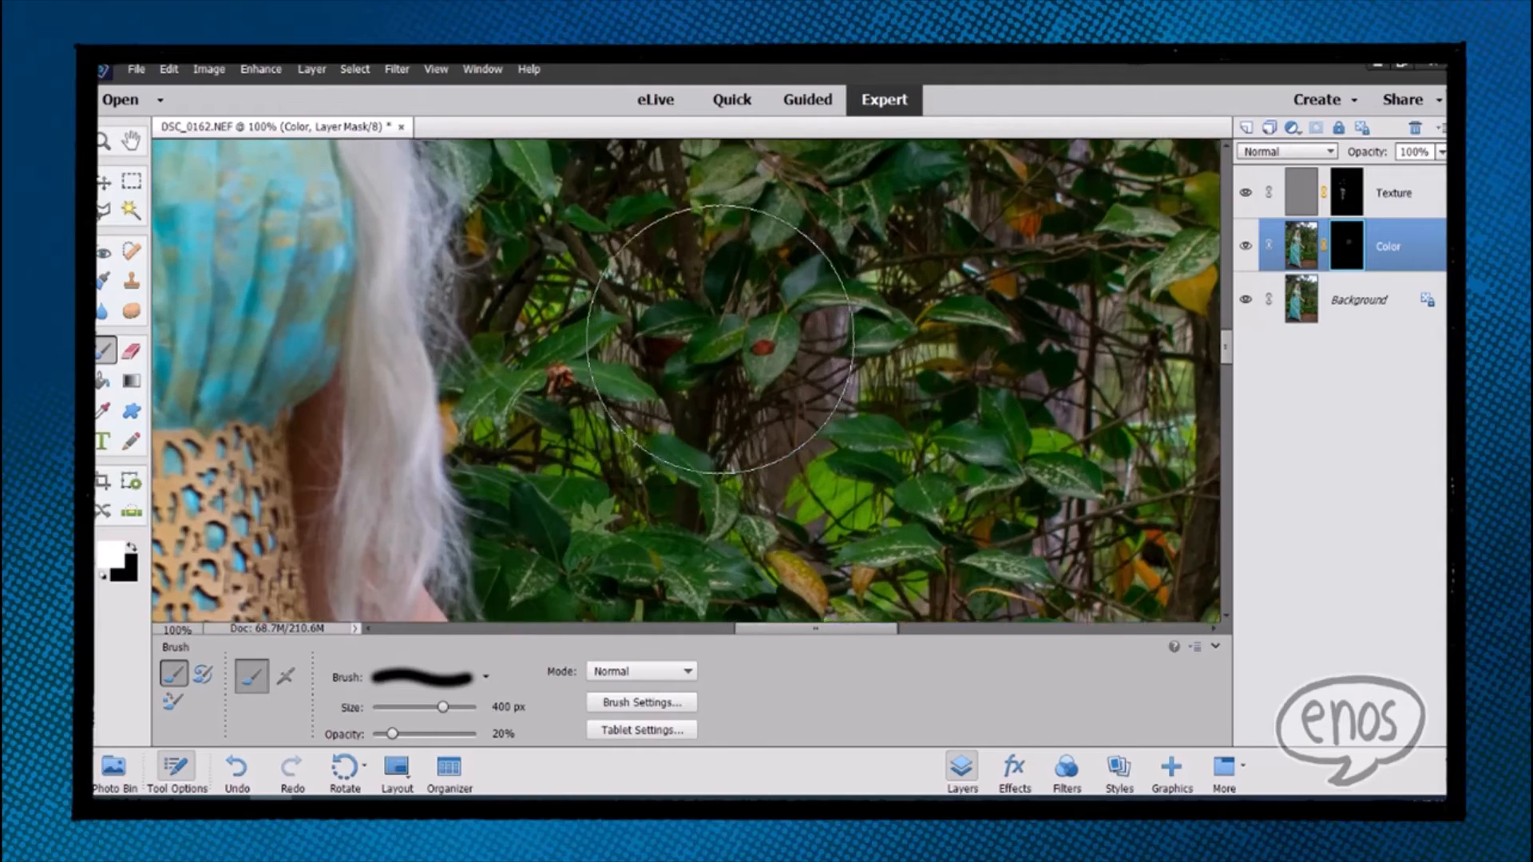
Step: Paint white on the Color mask over the broad foliage on both sides of the woman using an 1100 px brush
{"action": "scroll", "coordinate": [720, 339], "scroll_direction": "up", "scroll_amount": 5}
{"action": "key", "text": "ctrl+minus"}
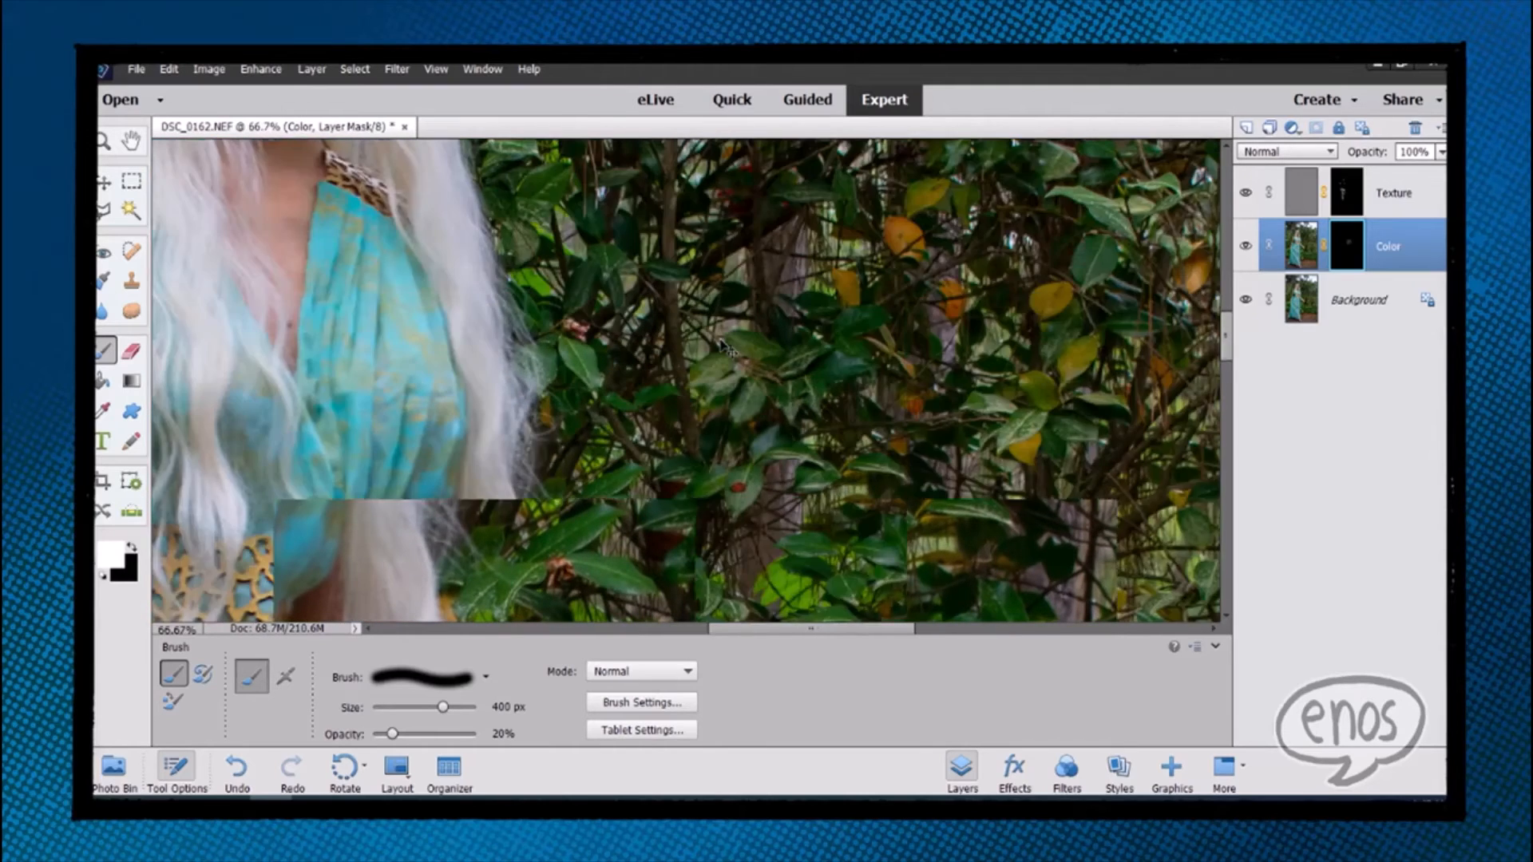
{"action": "key", "text": "ctrl+minus"}
{"action": "key", "text": "ctrl+minus"}
{"action": "key", "text": "ctrl+minus"}
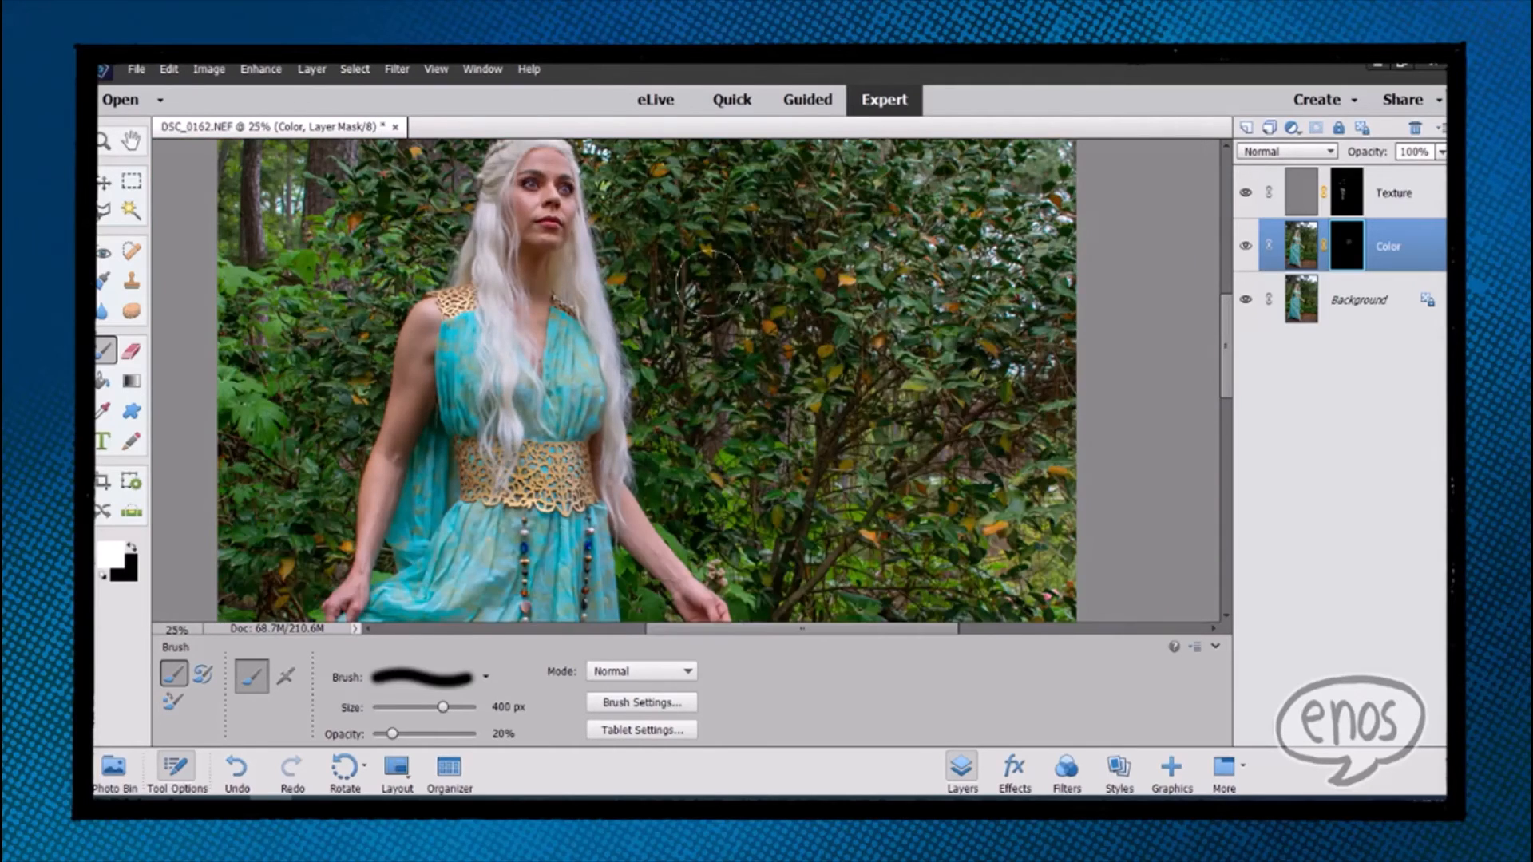
{"action": "key", "text": "bracketright"}
{"action": "key", "text": "bracketright"}
{"action": "key", "text": "bracketright"}
{"action": "key", "text": "bracketright"}
{"action": "key", "text": "bracketright"}
{"action": "key", "text": "bracketright"}
{"action": "key", "text": "bracketright"}
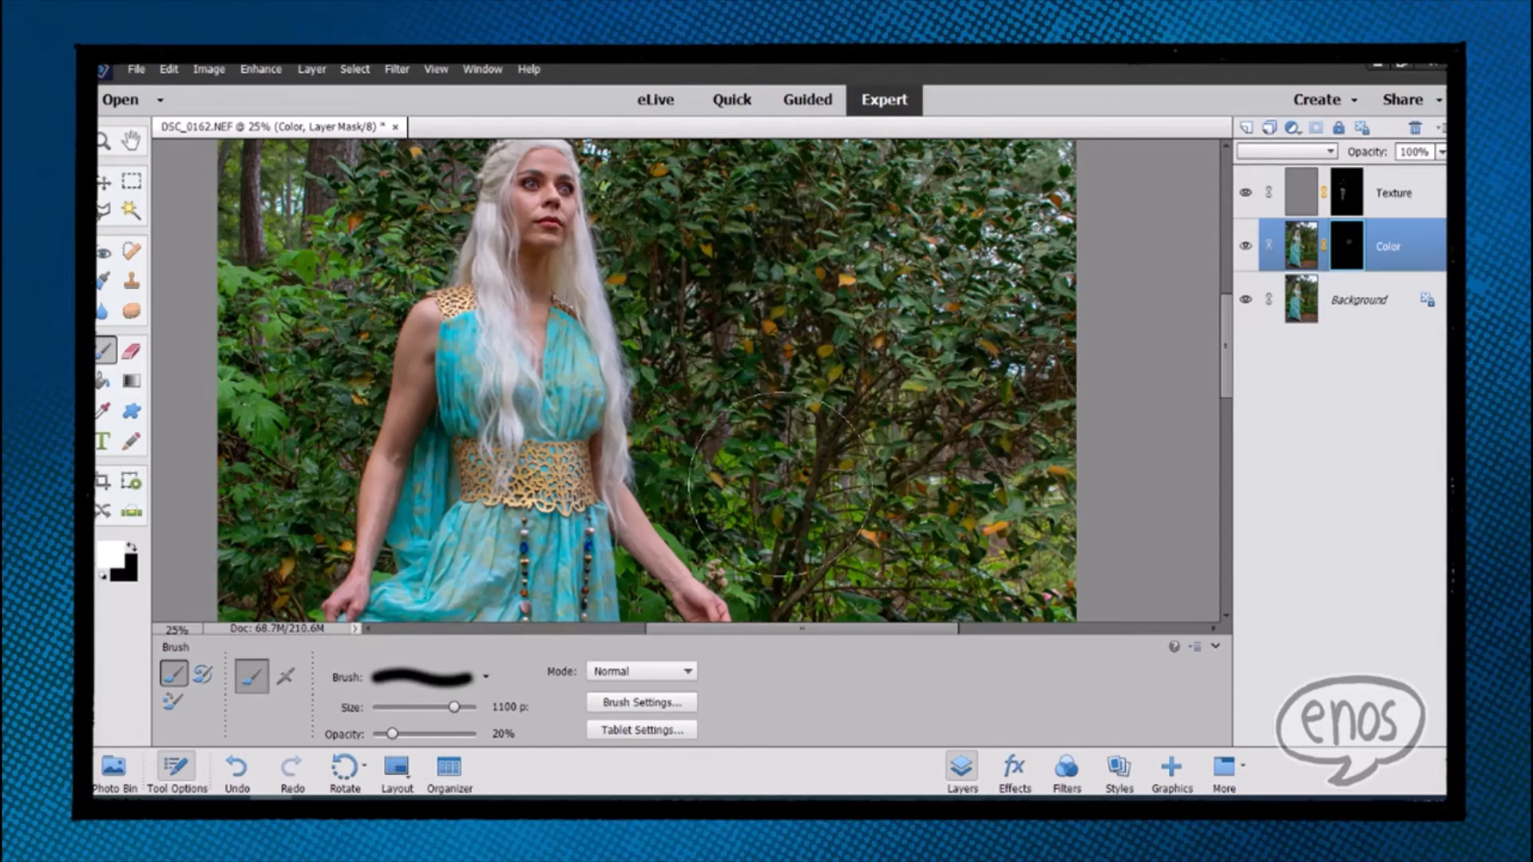
{"action": "mouse_move", "coordinate": [780, 484]}
{"action": "left_mouse_down"}
{"action": "mouse_move", "coordinate": [761, 372]}
{"action": "mouse_move", "coordinate": [688, 200]}
{"action": "left_mouse_up"}
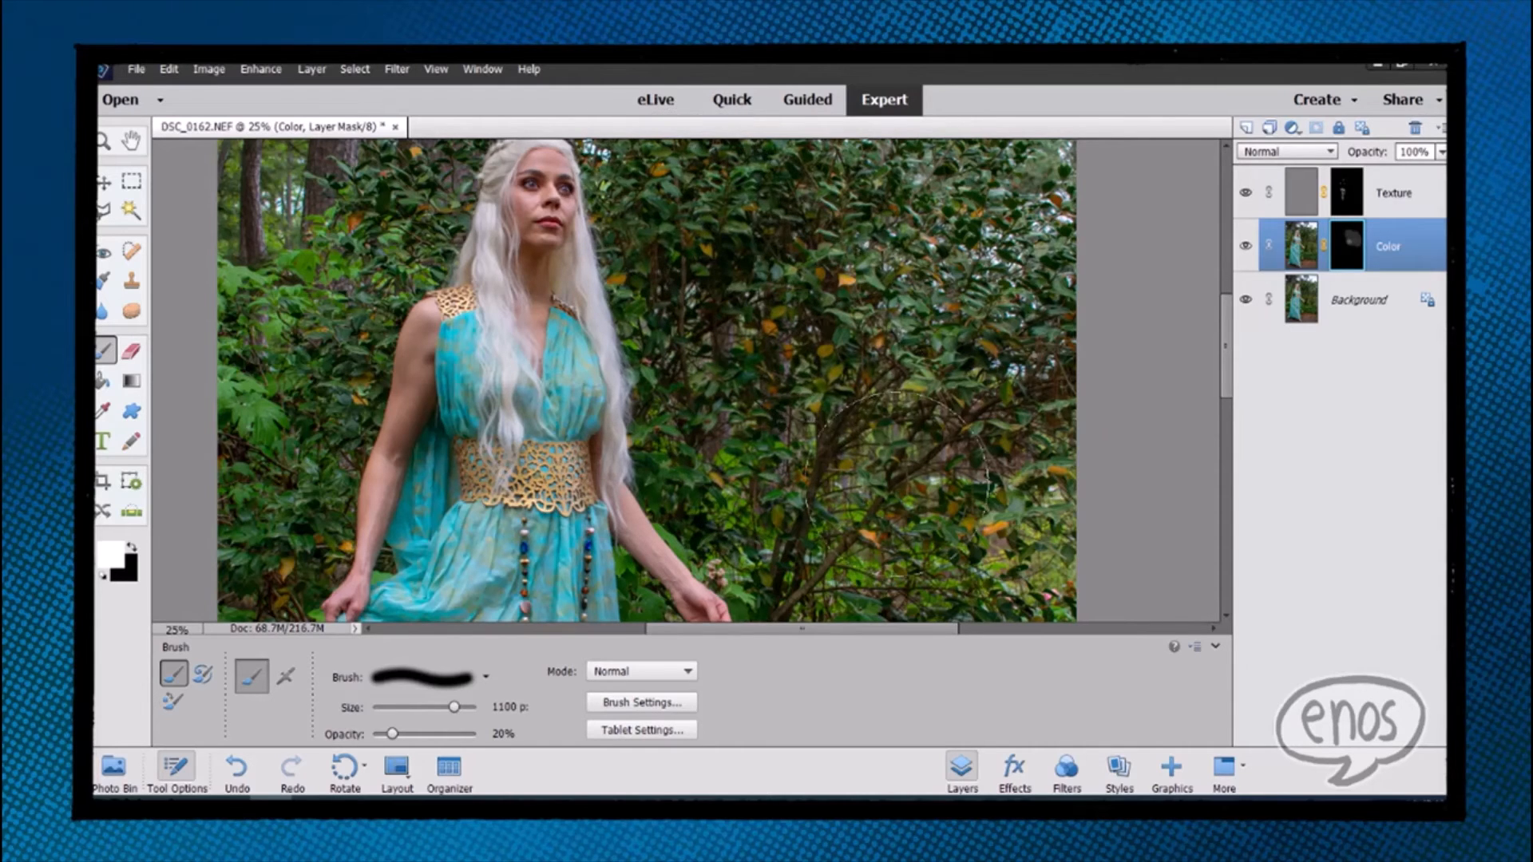
{"action": "mouse_move", "coordinate": [898, 456]}
{"action": "left_mouse_down"}
{"action": "mouse_move", "coordinate": [934, 335]}
{"action": "mouse_move", "coordinate": [918, 240]}
{"action": "mouse_move", "coordinate": [511, 256]}
{"action": "mouse_move", "coordinate": [366, 200]}
{"action": "left_mouse_up"}
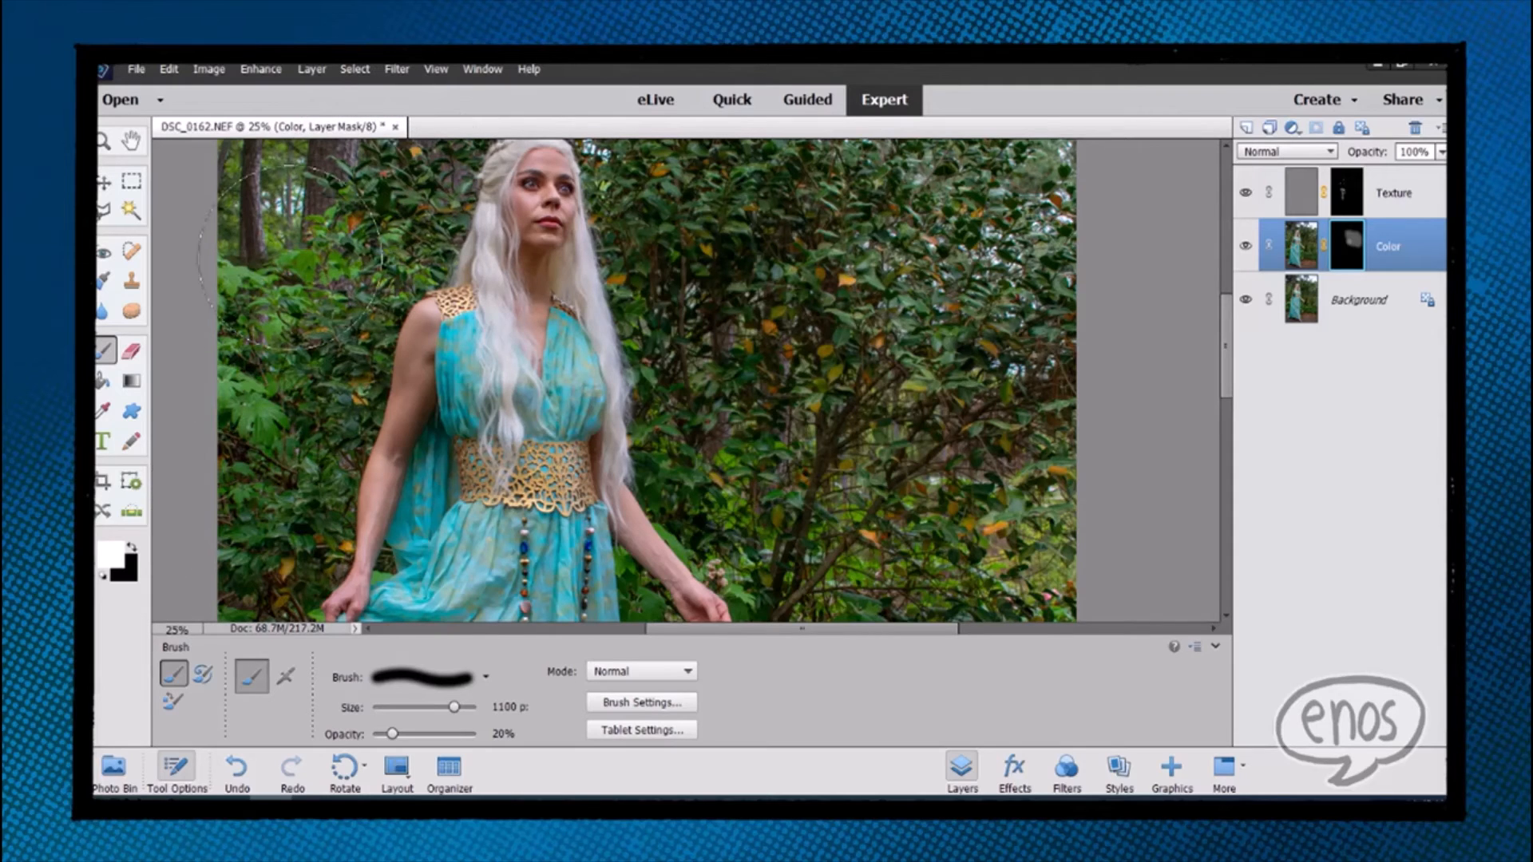
{"action": "mouse_move", "coordinate": [290, 257]}
{"action": "left_mouse_down"}
{"action": "mouse_move", "coordinate": [332, 195]}
{"action": "mouse_move", "coordinate": [390, 155]}
{"action": "mouse_move", "coordinate": [282, 368]}
{"action": "mouse_move", "coordinate": [251, 505]}
{"action": "mouse_move", "coordinate": [256, 443]}
{"action": "left_mouse_up"}
Step: Paint white on the Color mask over the foliage around the head using a 400 px brush
{"action": "key", "text": "ctrl+plus"}
{"action": "key", "text": "ctrl+plus"}
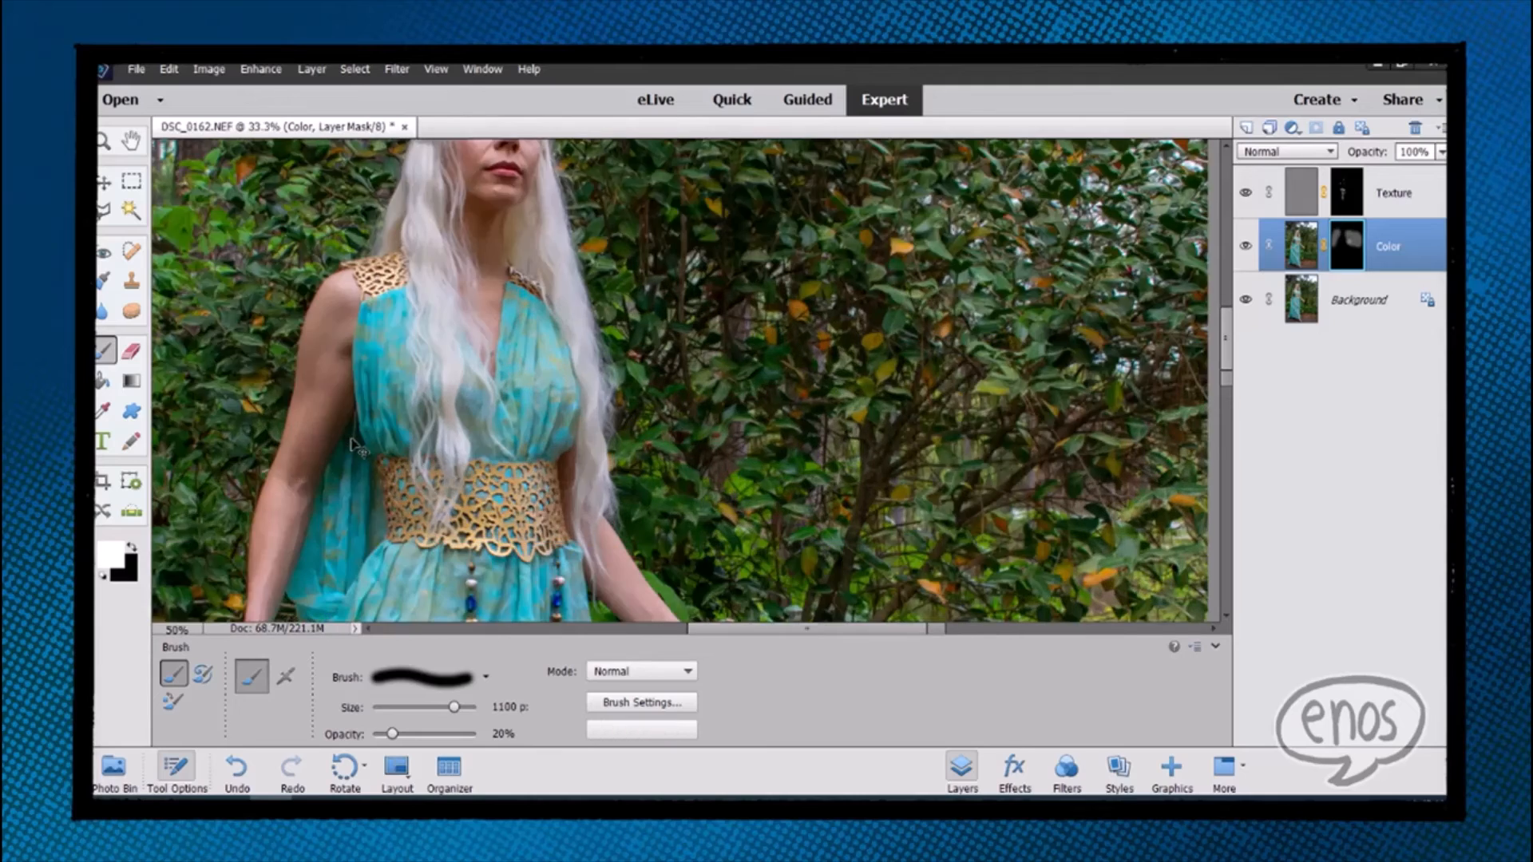
{"action": "scroll", "coordinate": [391, 348], "scroll_direction": "up", "scroll_amount": 3}
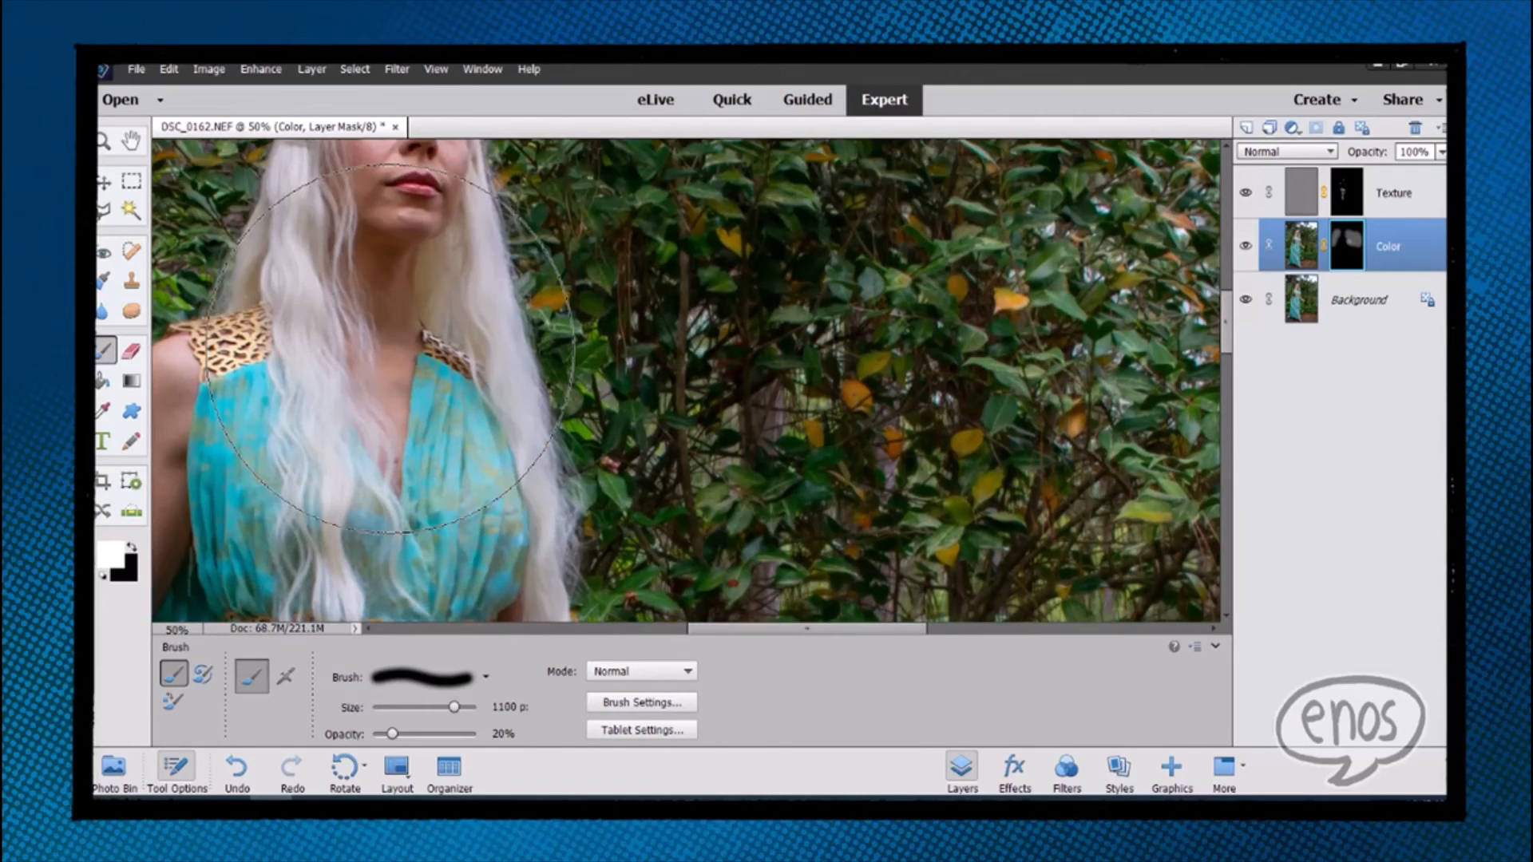
{"action": "scroll", "coordinate": [391, 348], "scroll_direction": "up", "scroll_amount": 7}
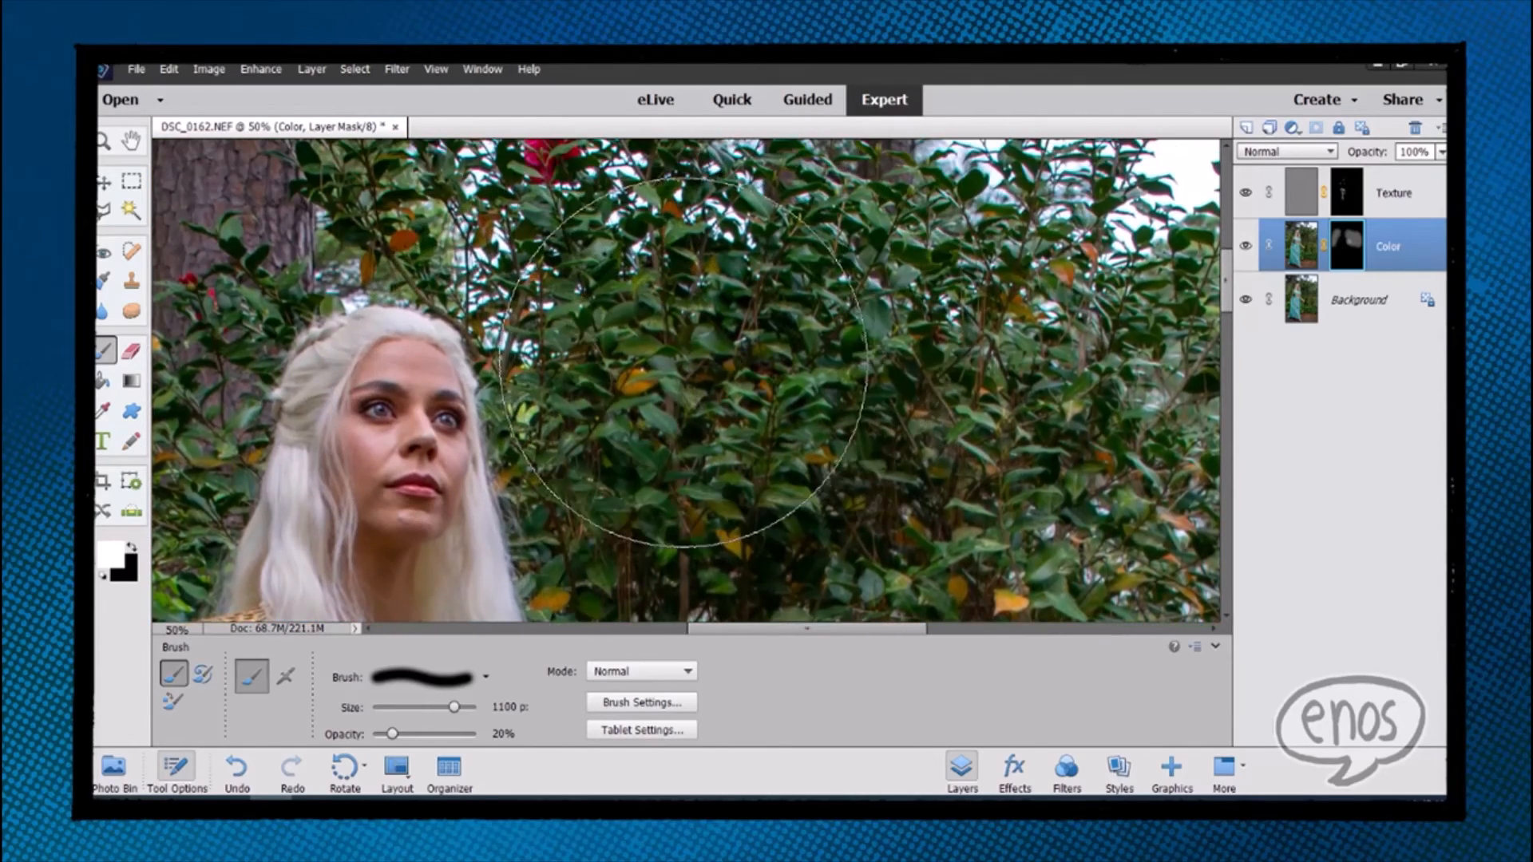
{"action": "key", "text": "bracketleft"}
{"action": "key", "text": "bracketleft"}
{"action": "key", "text": "bracketleft"}
{"action": "key", "text": "bracketleft"}
{"action": "key", "text": "bracketleft"}
{"action": "key", "text": "bracketleft"}
{"action": "key", "text": "bracketleft"}
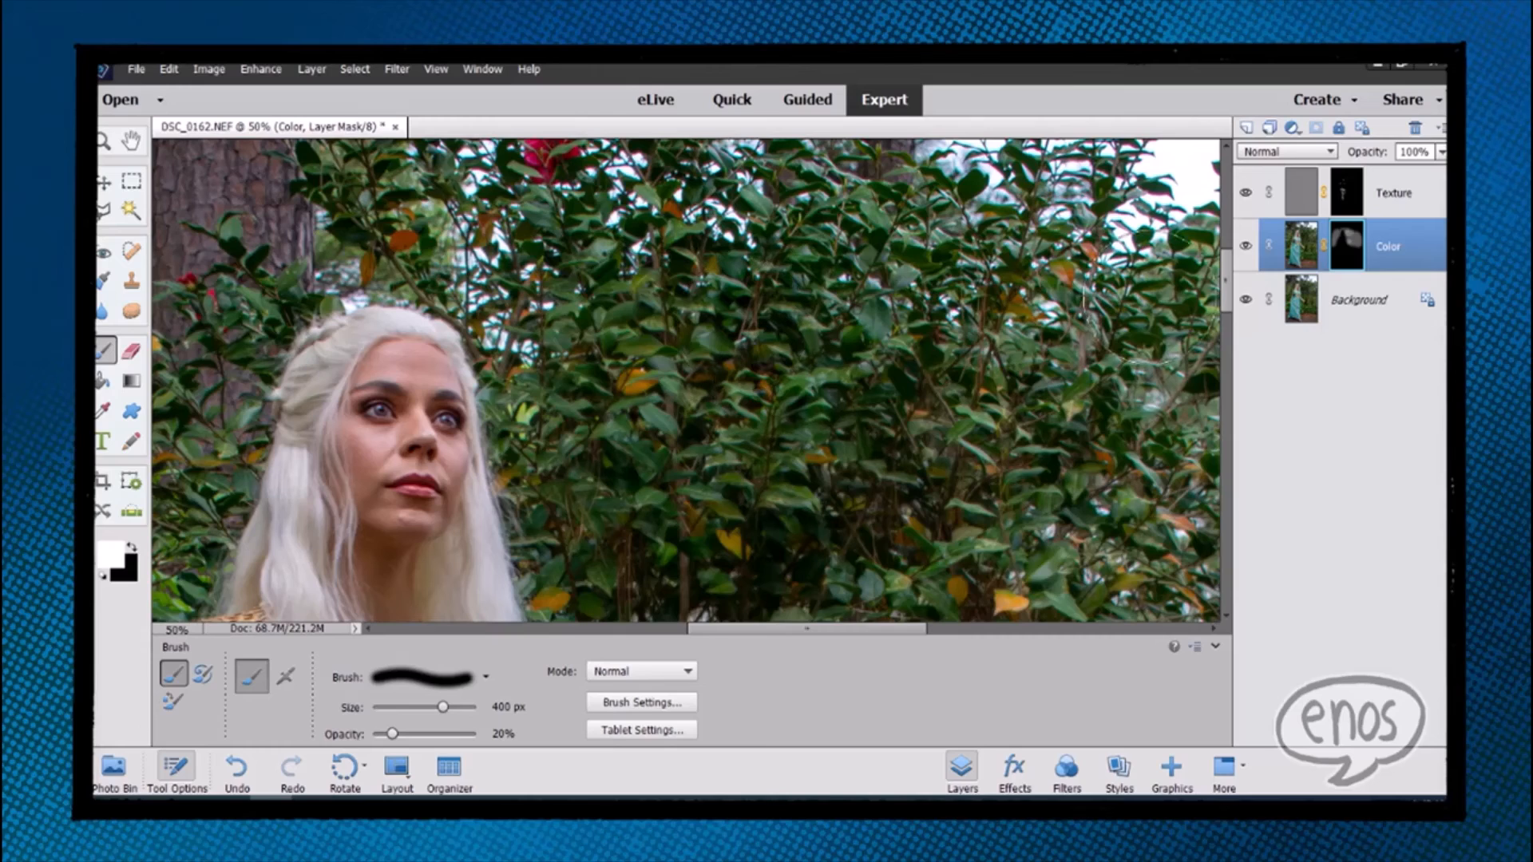
Step: Combine the Texture and Color layers in a new group and expand it to show both layers
{"action": "left_click", "coordinate": [1397, 186], "text": "ctrl"}
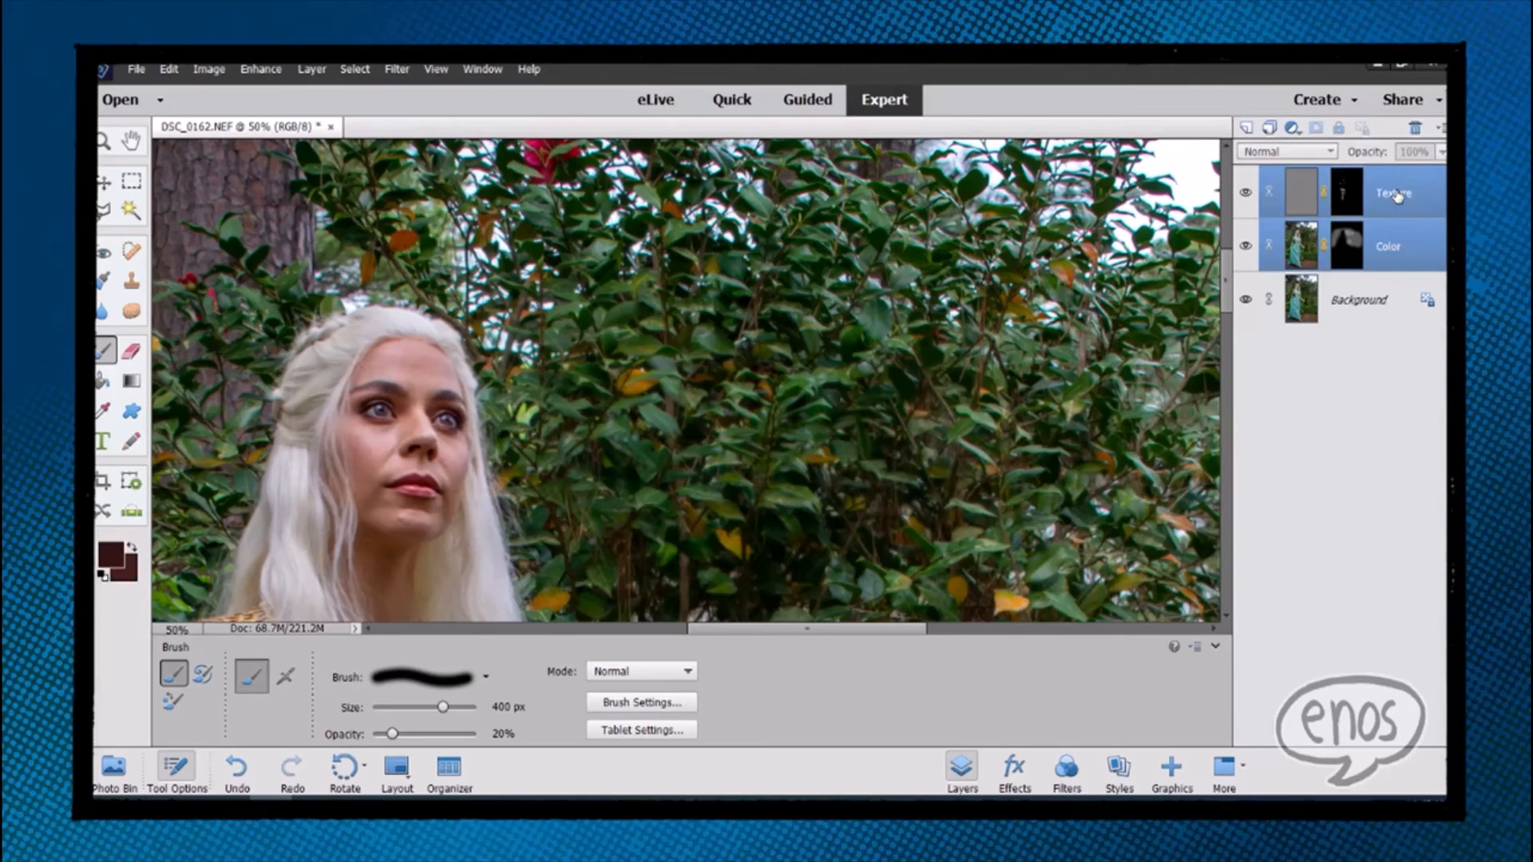
{"action": "left_click_drag", "start_coordinate": [1397, 194], "coordinate": [1270, 130]}
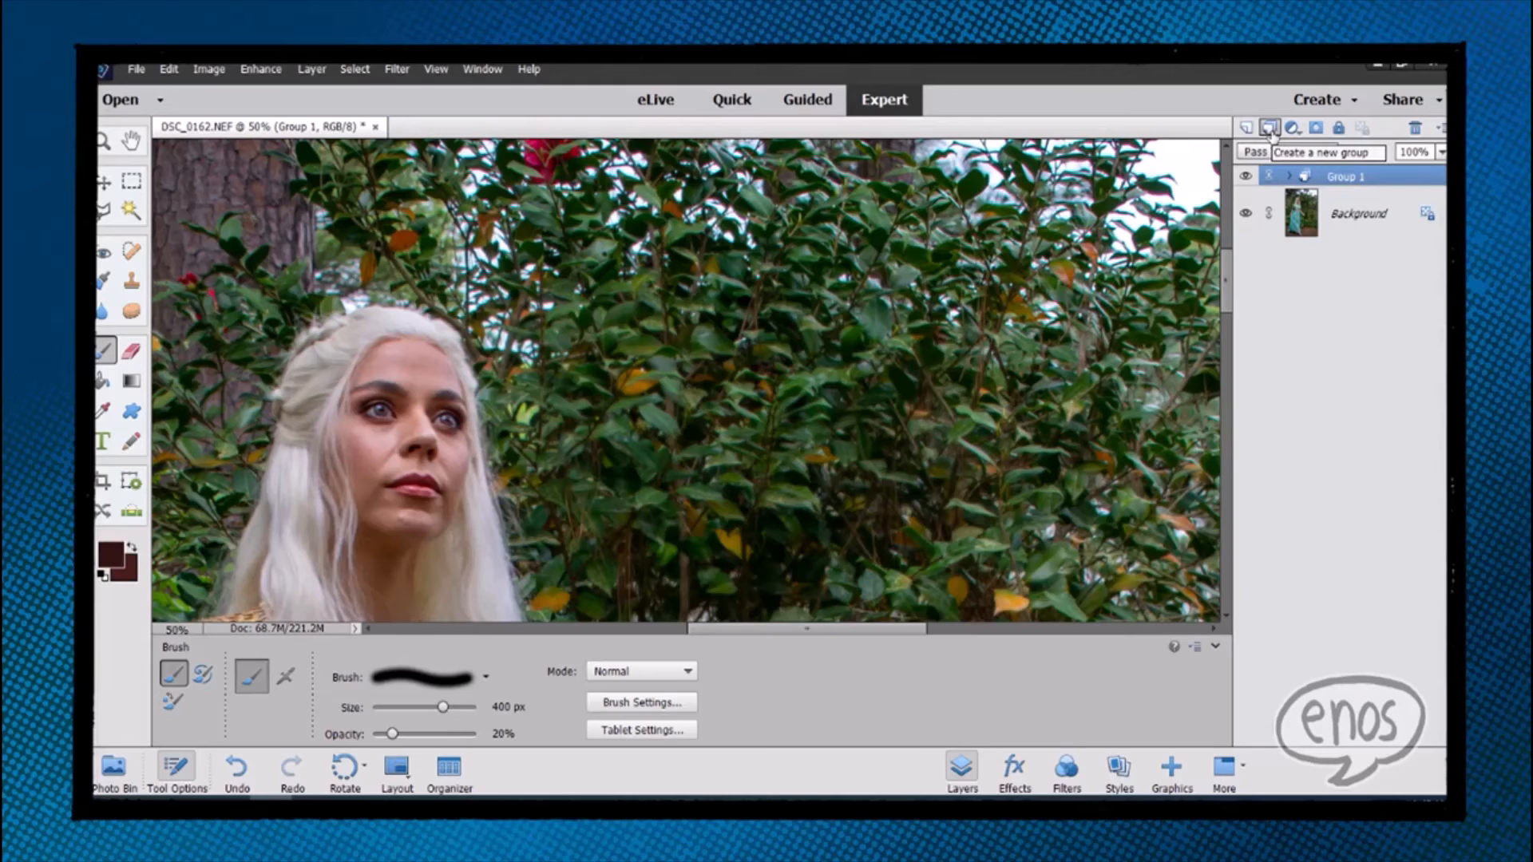
{"action": "left_click", "coordinate": [1286, 178]}
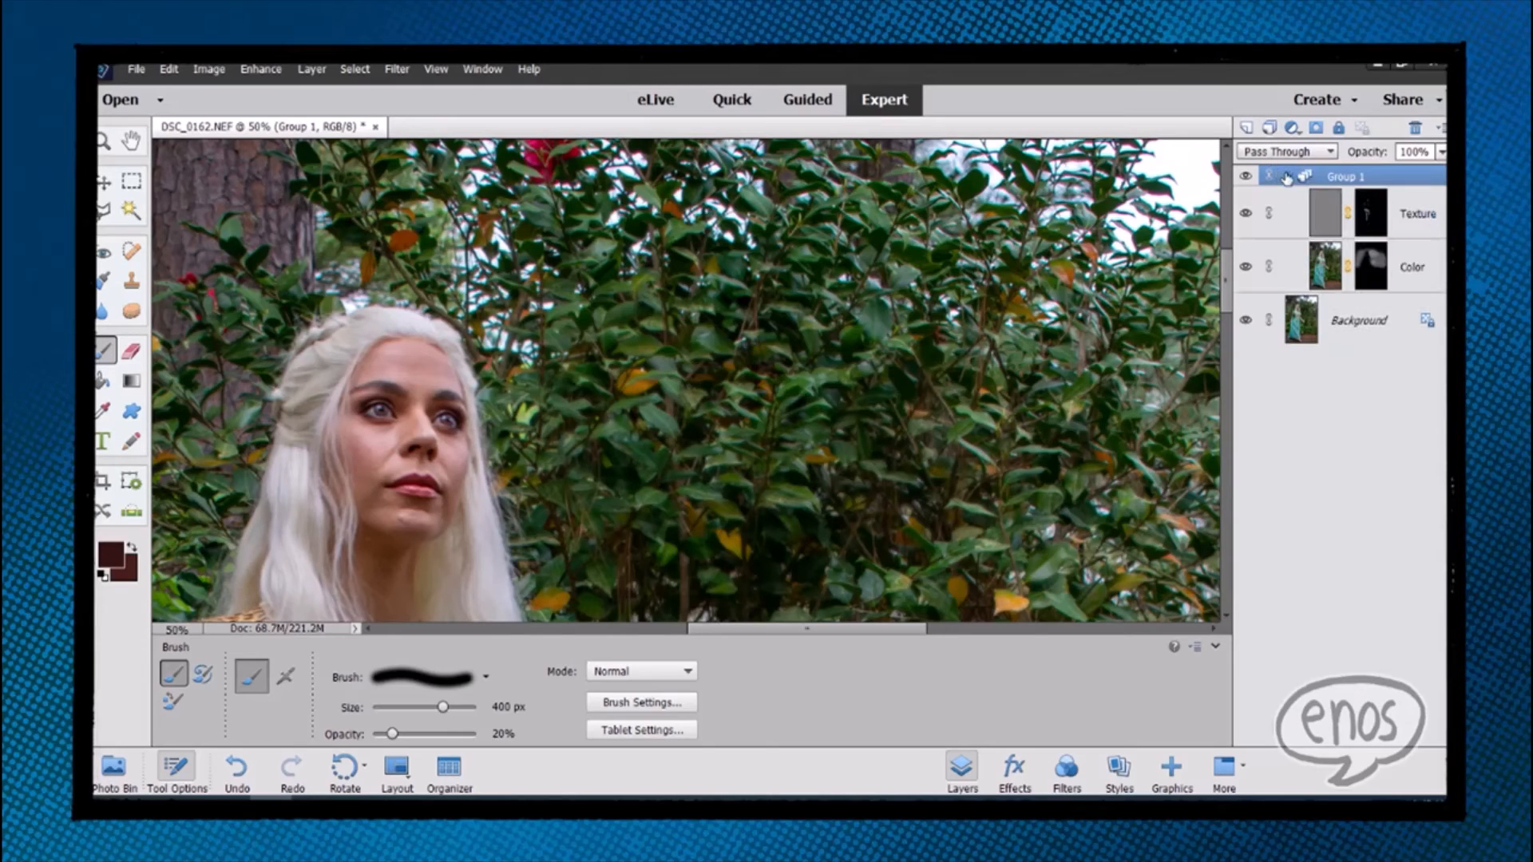
Step: Compare the dress, face and foliage with the layer group hidden and shown
{"action": "scroll", "coordinate": [887, 404], "scroll_direction": "down", "scroll_amount": 10}
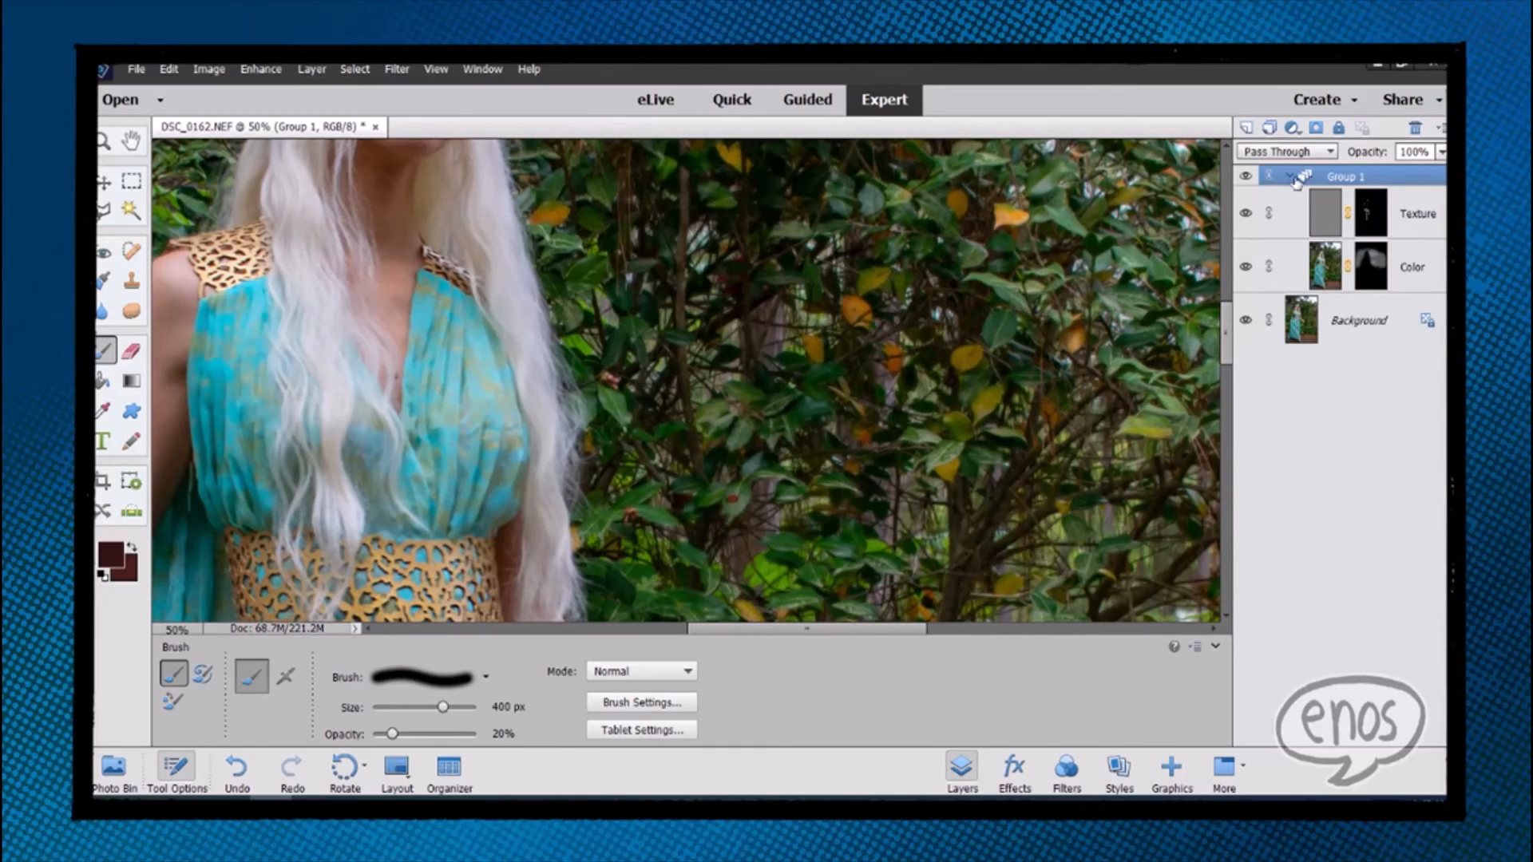
{"action": "left_click", "coordinate": [1247, 177]}
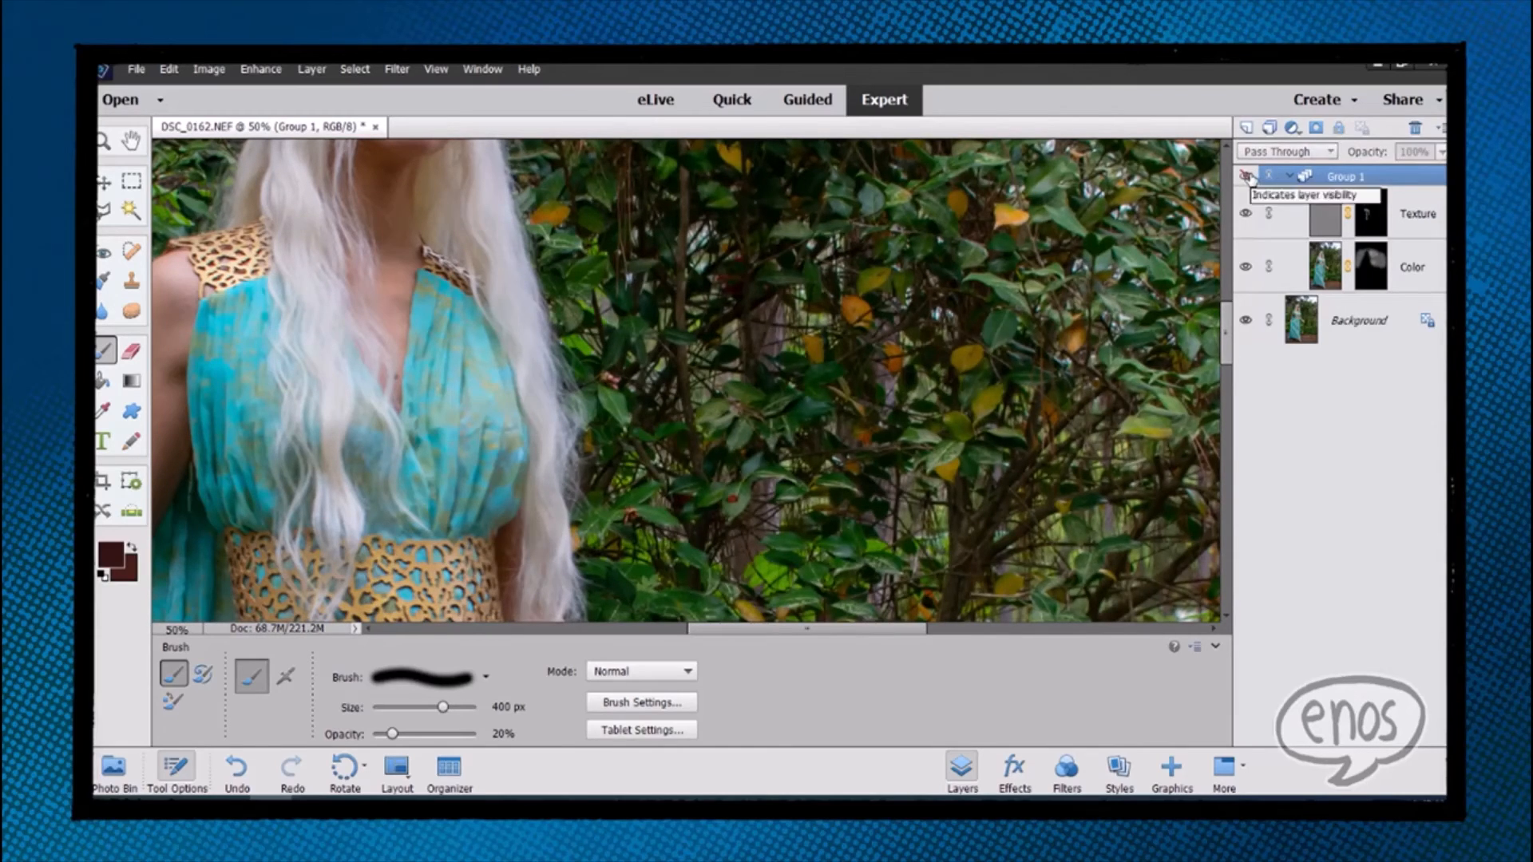
{"action": "scroll", "coordinate": [730, 322], "scroll_direction": "up", "scroll_amount": 4}
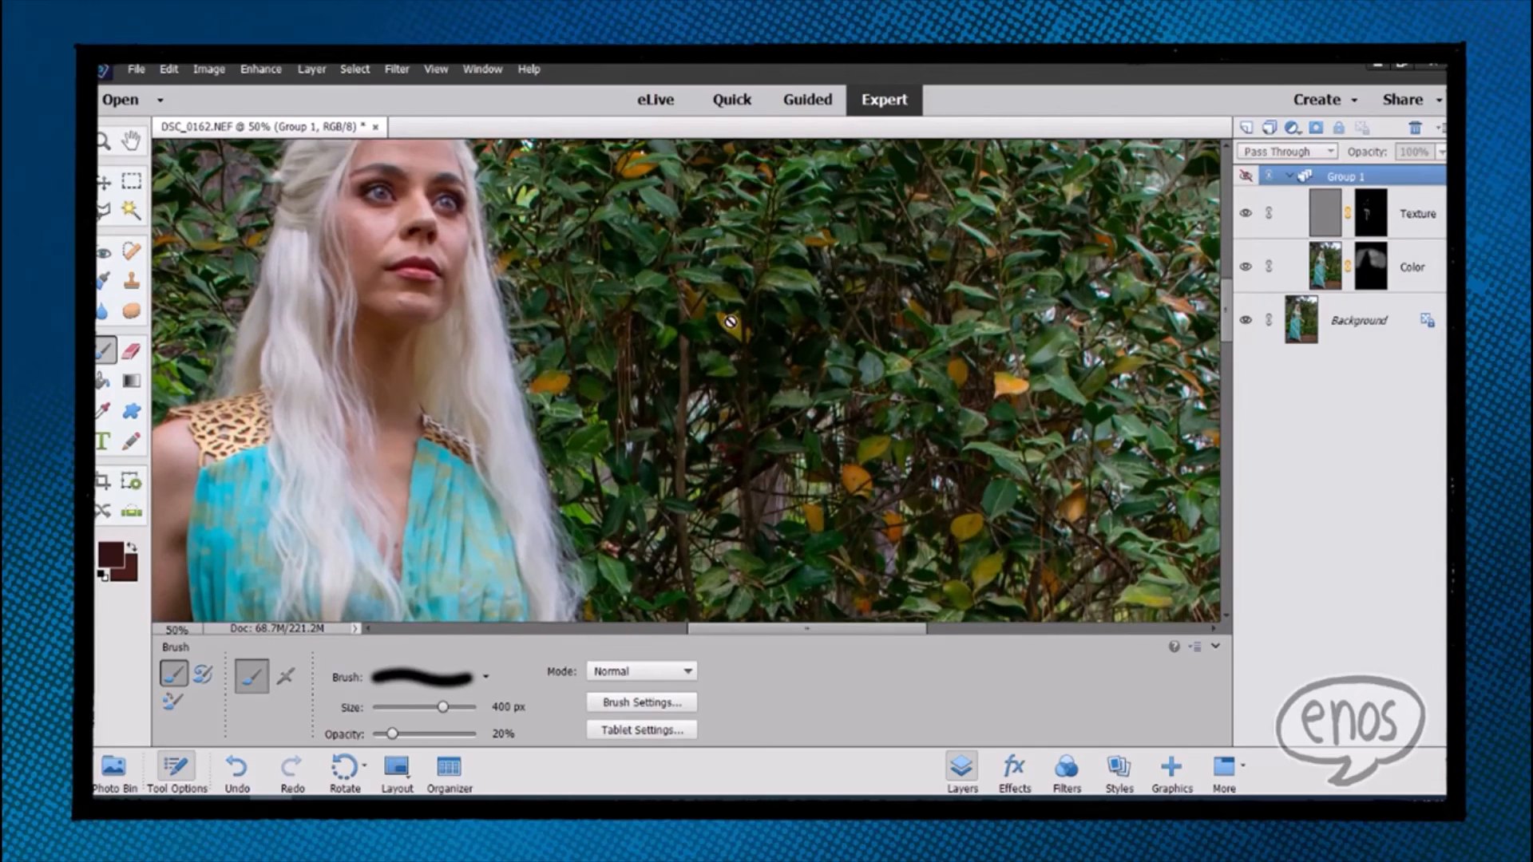
{"action": "left_click", "coordinate": [1245, 177]}
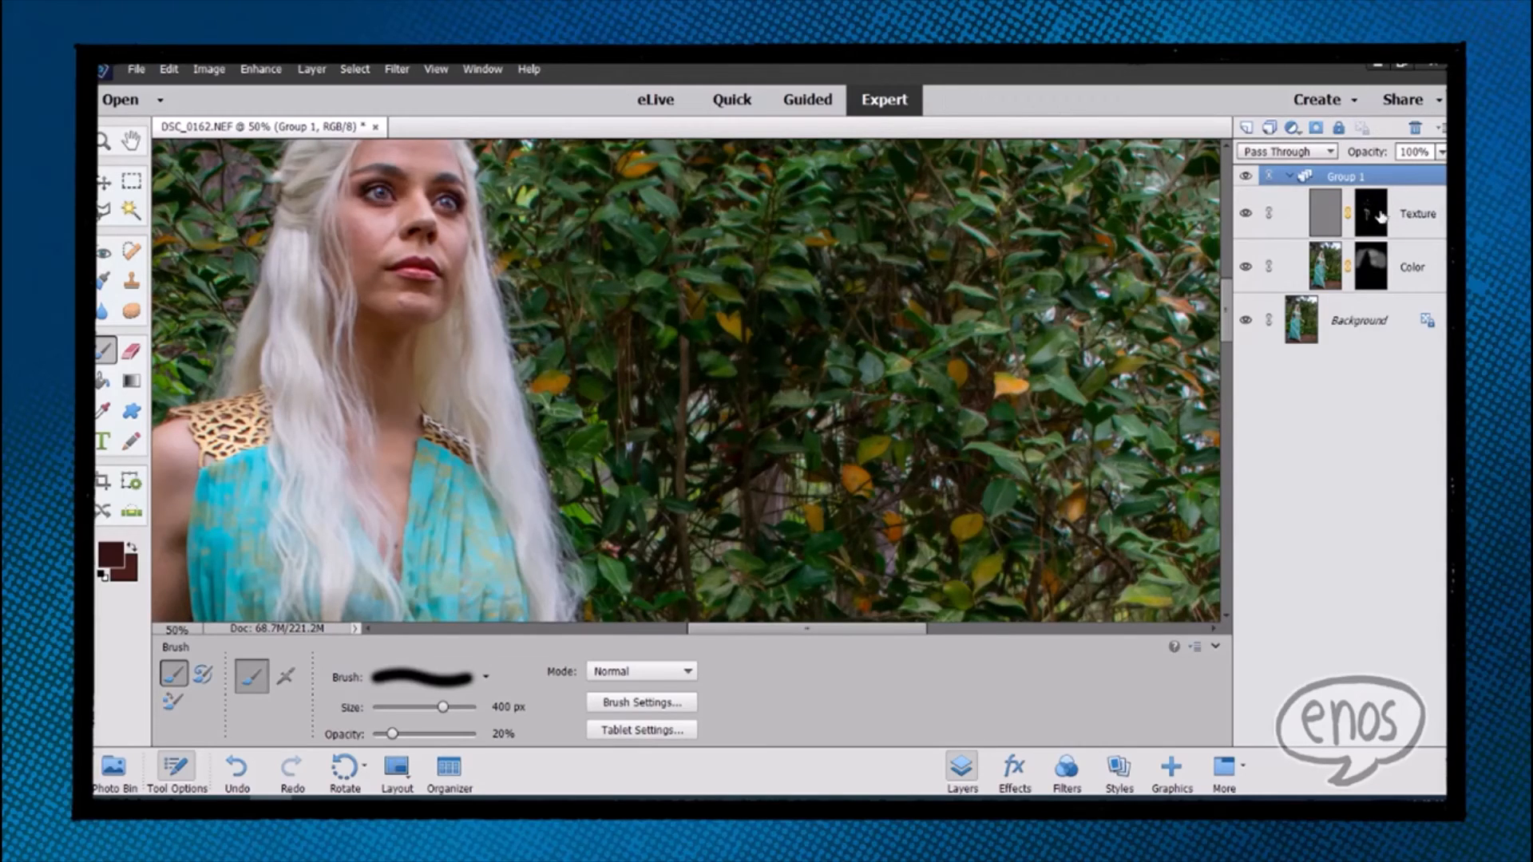
Step: Make the Texture layer's mask active and reduce the brush size to 125 px
{"action": "left_click", "coordinate": [1369, 216]}
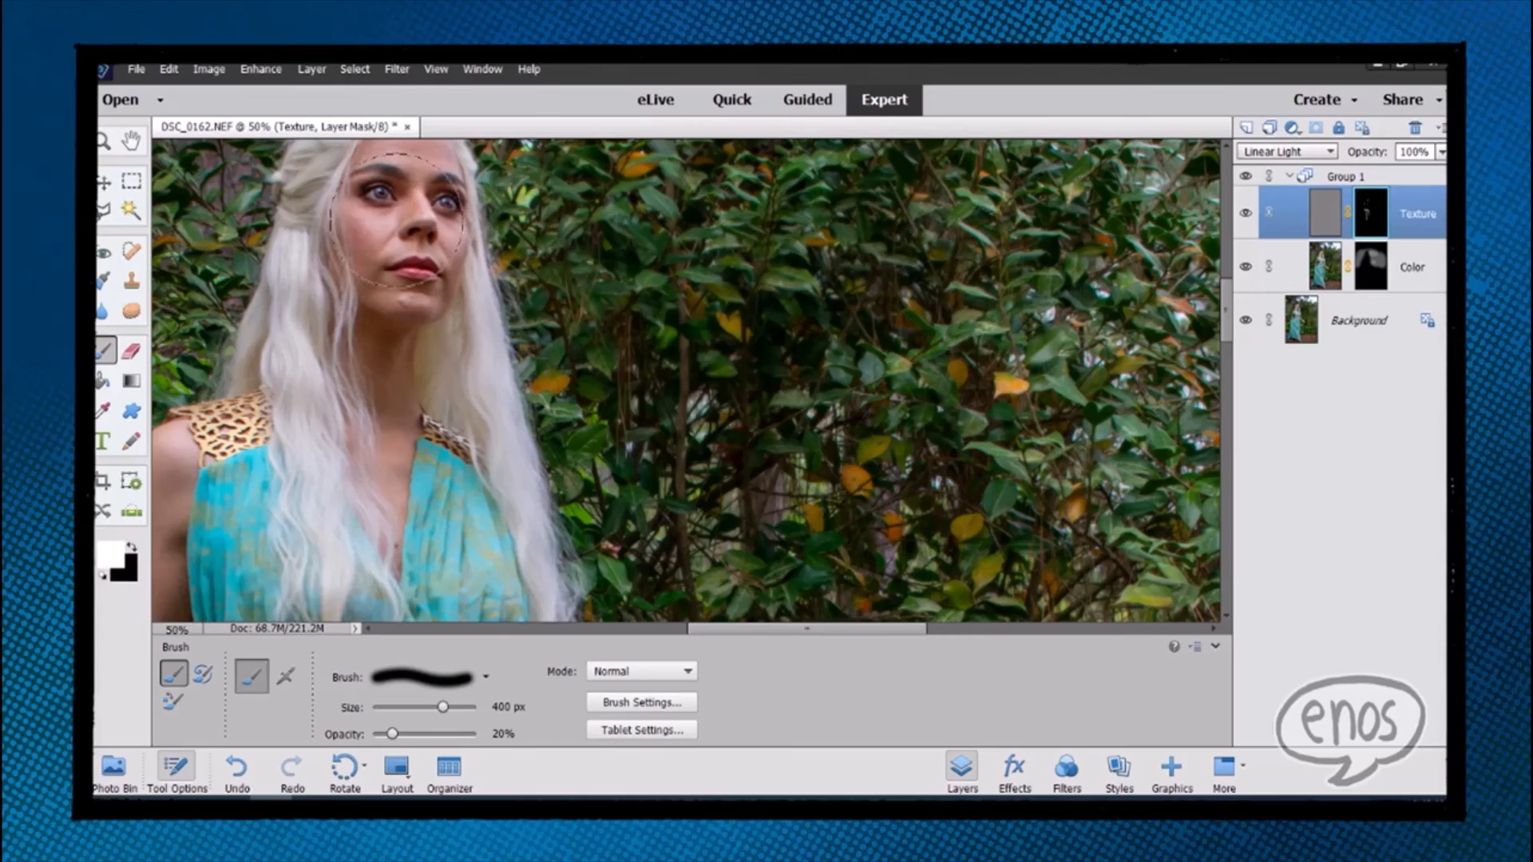
{"action": "key", "text": "bracketleft"}
{"action": "key", "text": "bracketleft"}
{"action": "key", "text": "bracketleft"}
{"action": "key", "text": "bracketleft"}
{"action": "key", "text": "bracketleft"}
Step: Examine the retouched portrait from the face down to the lower beads and back up to the head
{"action": "scroll", "coordinate": [692, 380], "scroll_direction": "down", "scroll_amount": 5}
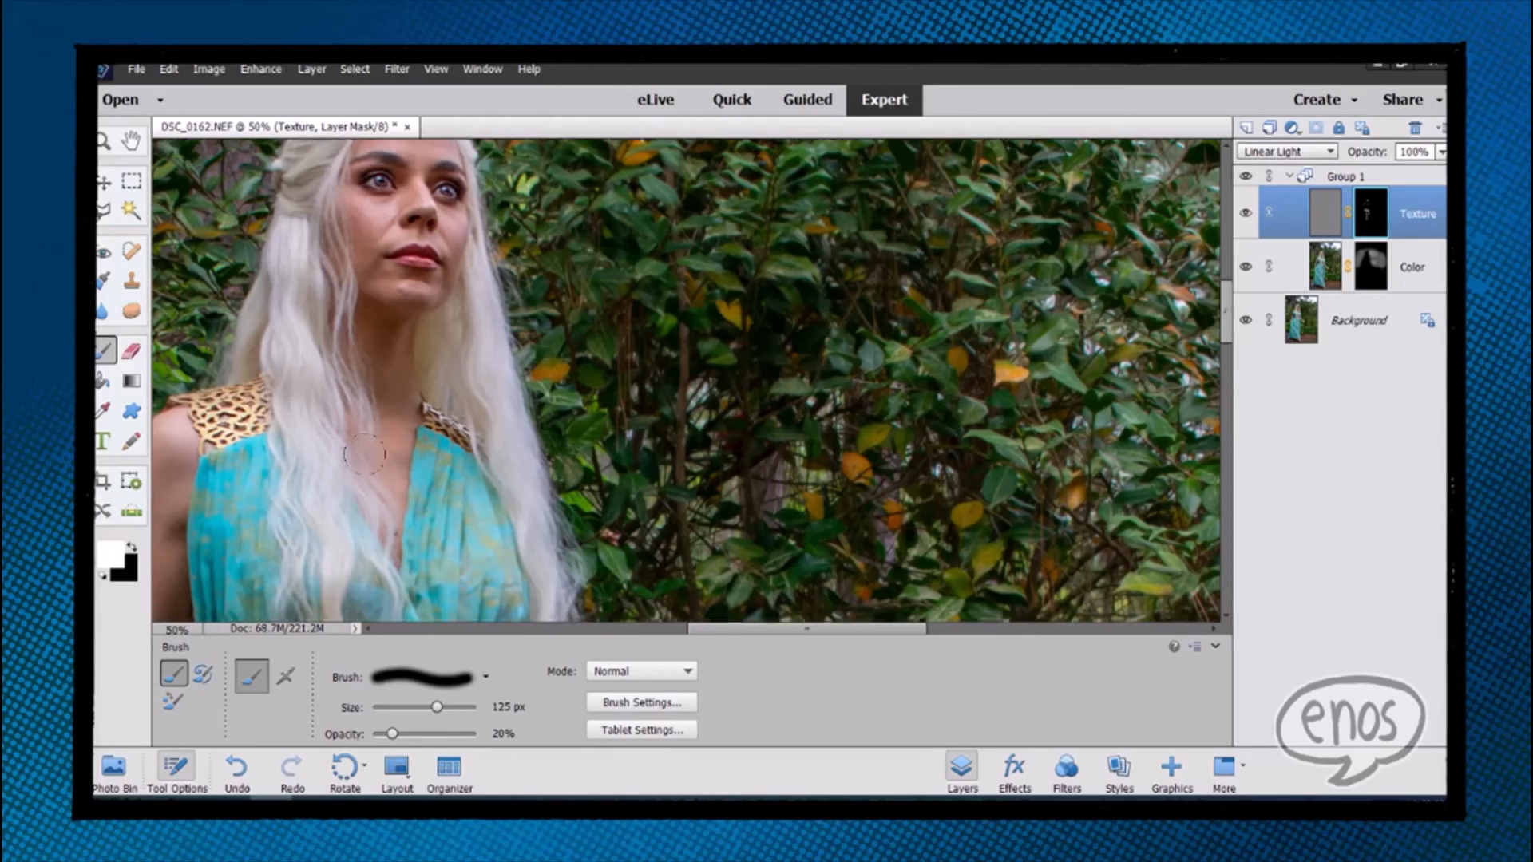
{"action": "scroll", "coordinate": [692, 381], "scroll_direction": "down", "scroll_amount": 10}
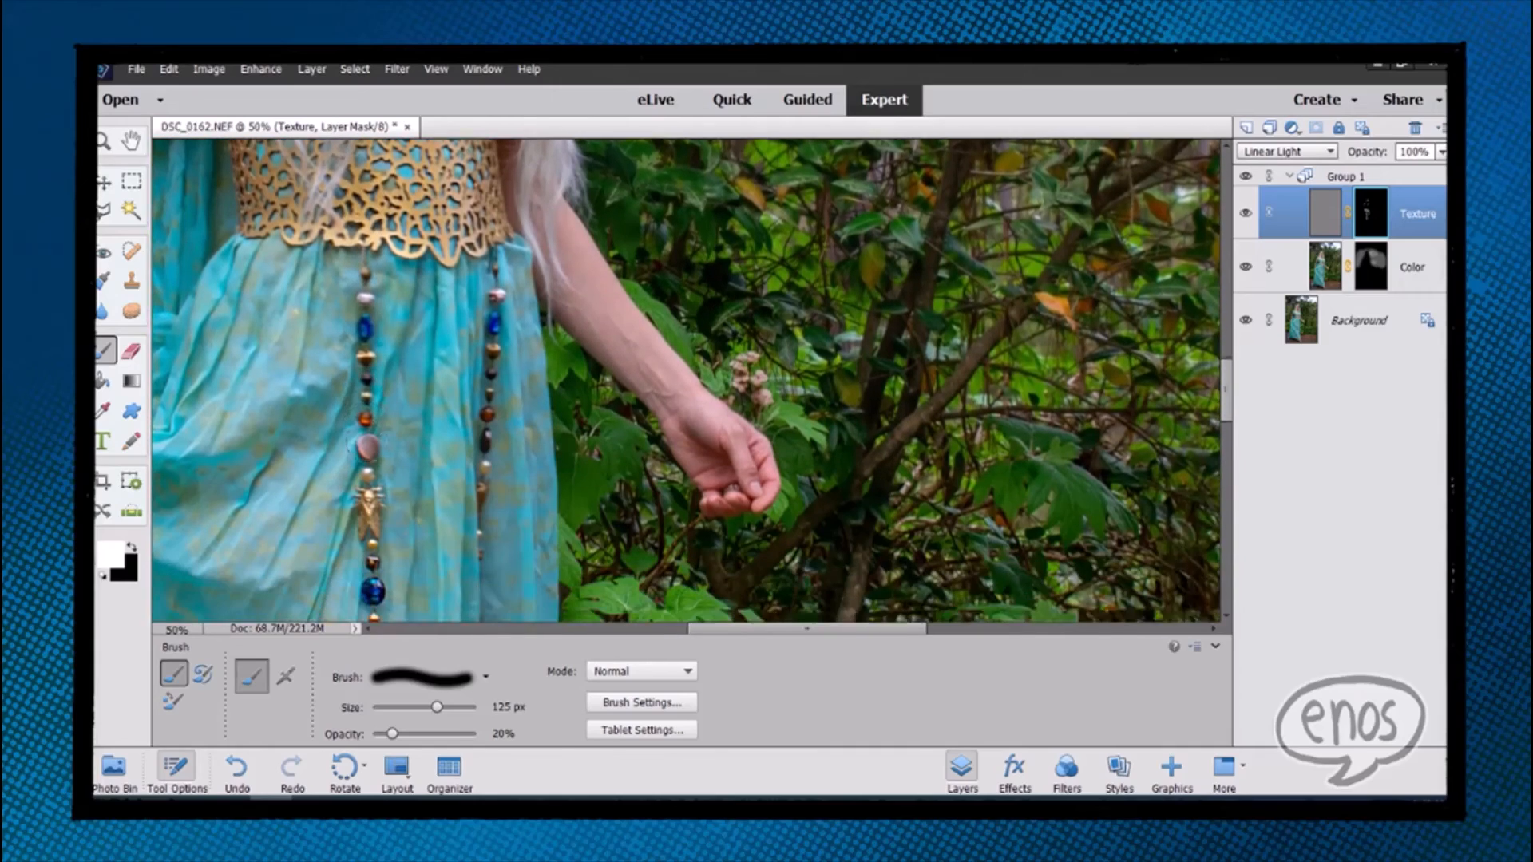
{"action": "scroll", "coordinate": [443, 317], "scroll_direction": "down", "scroll_amount": 4}
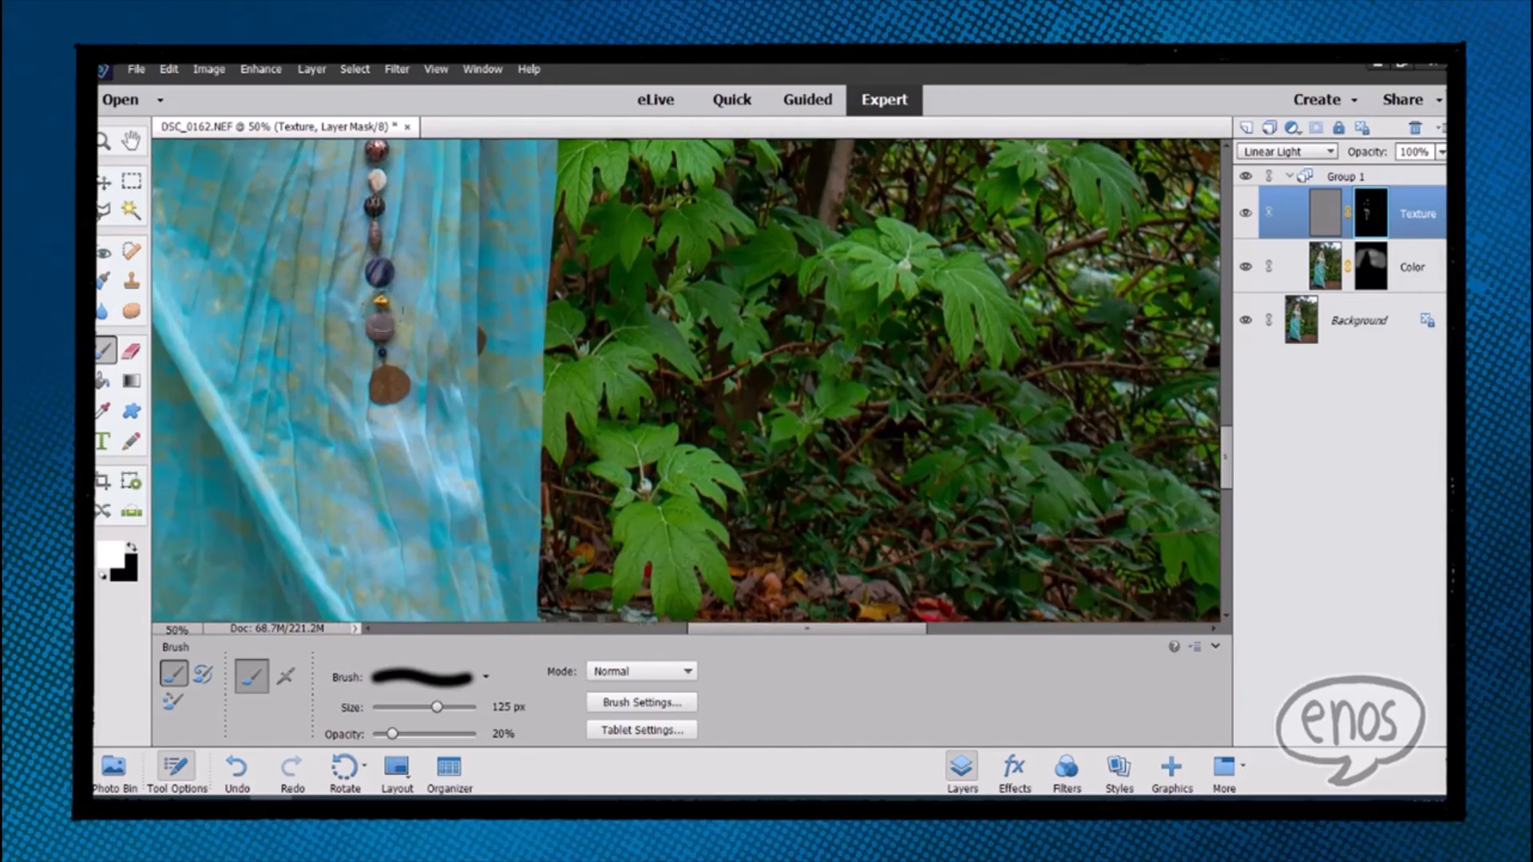
{"action": "scroll", "coordinate": [444, 317], "scroll_direction": "up", "scroll_amount": 4}
{"action": "right_click", "coordinate": [444, 317]}
{"action": "scroll", "coordinate": [481, 303], "scroll_direction": "up", "scroll_amount": 10}
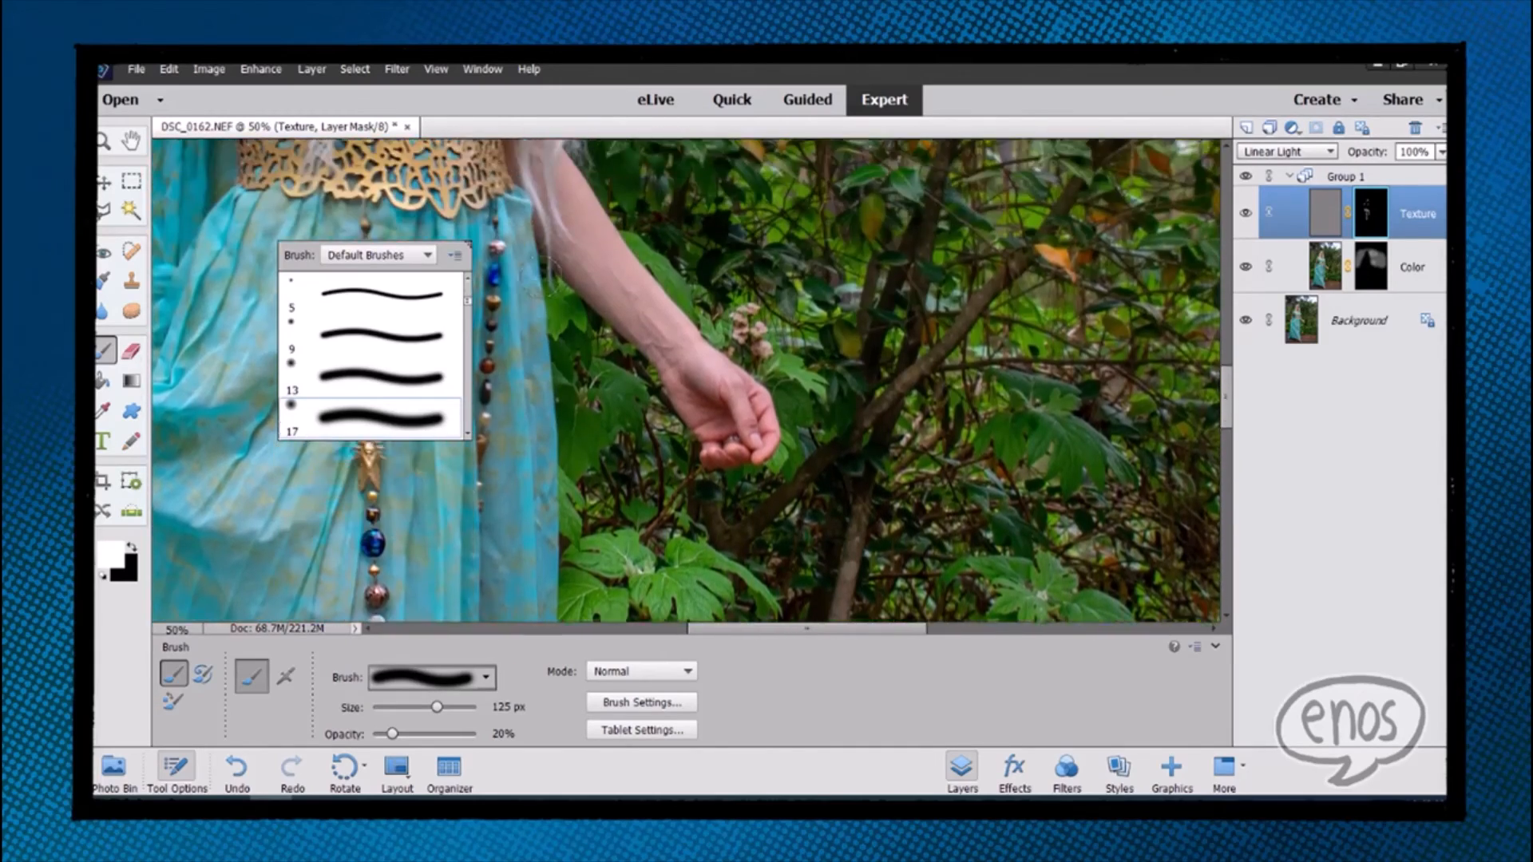
{"action": "left_click", "coordinate": [519, 245]}
{"action": "scroll", "coordinate": [520, 245], "scroll_direction": "up", "scroll_amount": 10}
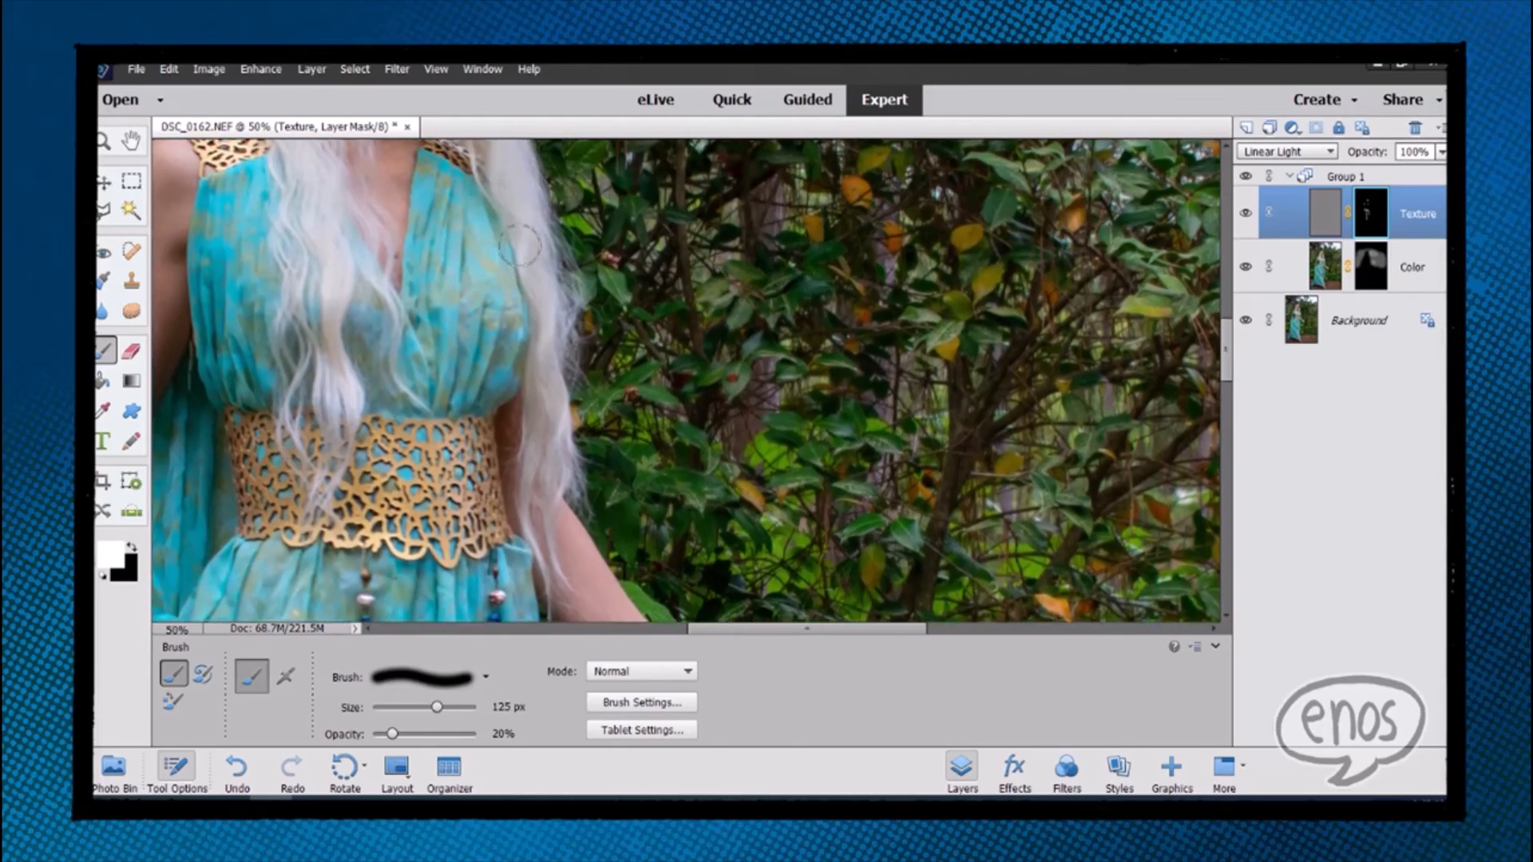
{"action": "scroll", "coordinate": [520, 245], "scroll_direction": "up", "scroll_amount": 2}
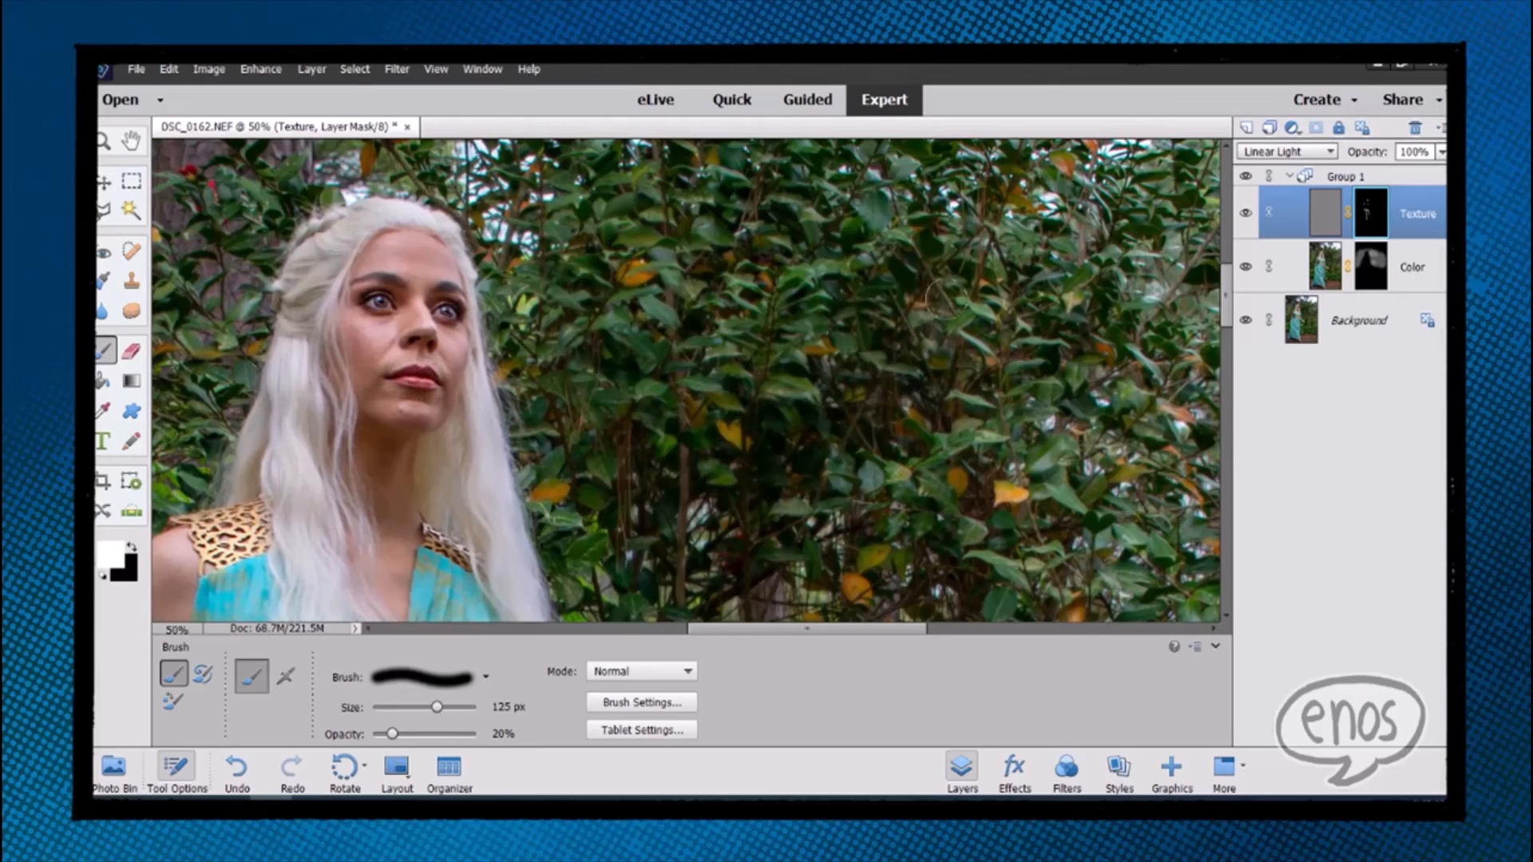
Step: Check the image with the group's visibility toggled and lower the Texture layer's opacity to 48%
{"action": "left_click", "coordinate": [1243, 180]}
{"action": "left_click", "coordinate": [1442, 152]}
{"action": "left_click_drag", "start_coordinate": [1442, 175], "coordinate": [1403, 185]}
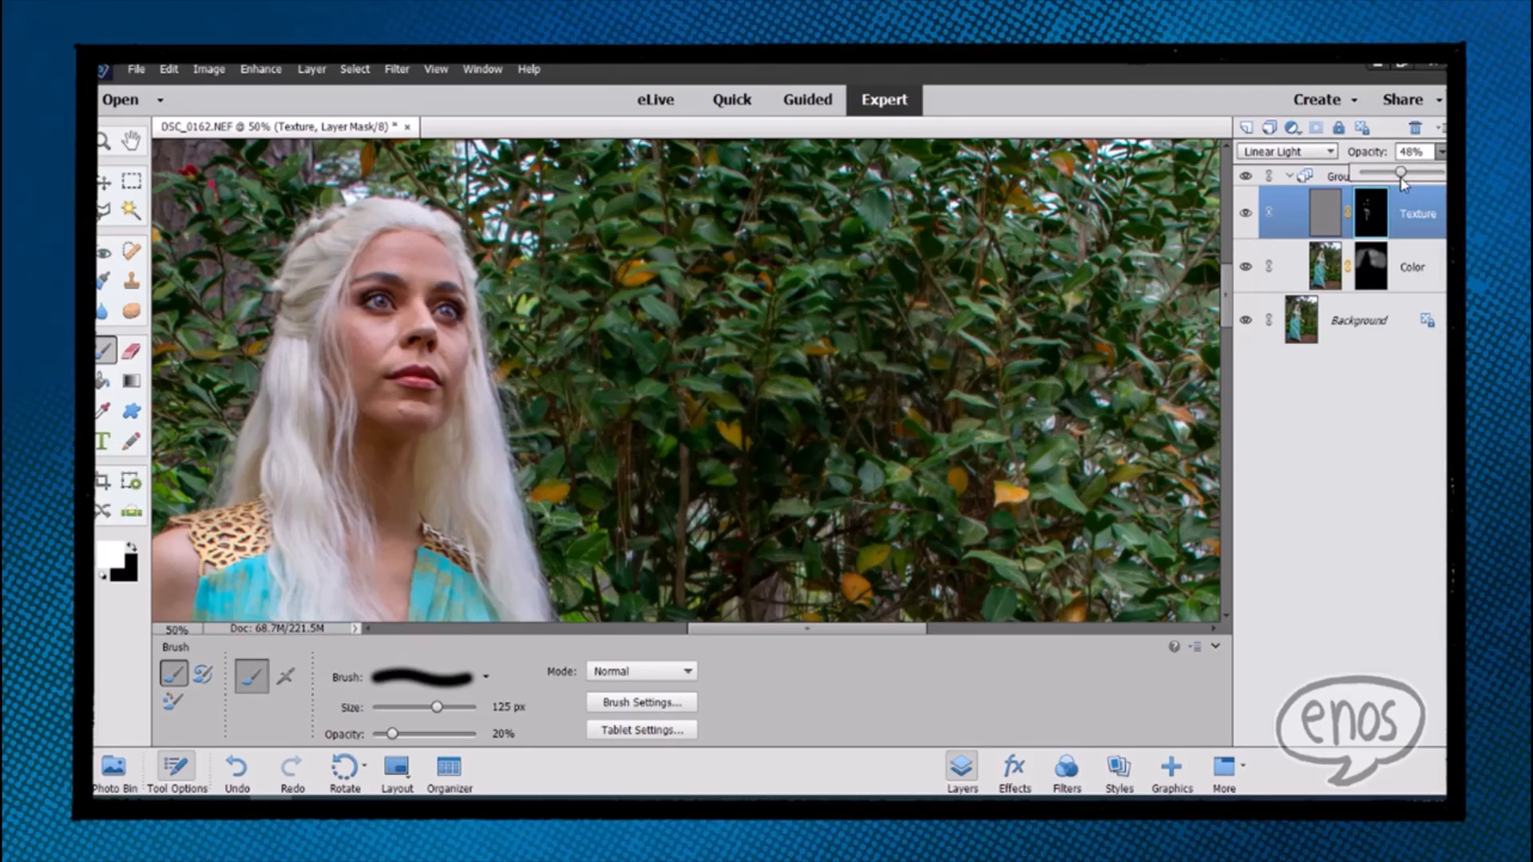